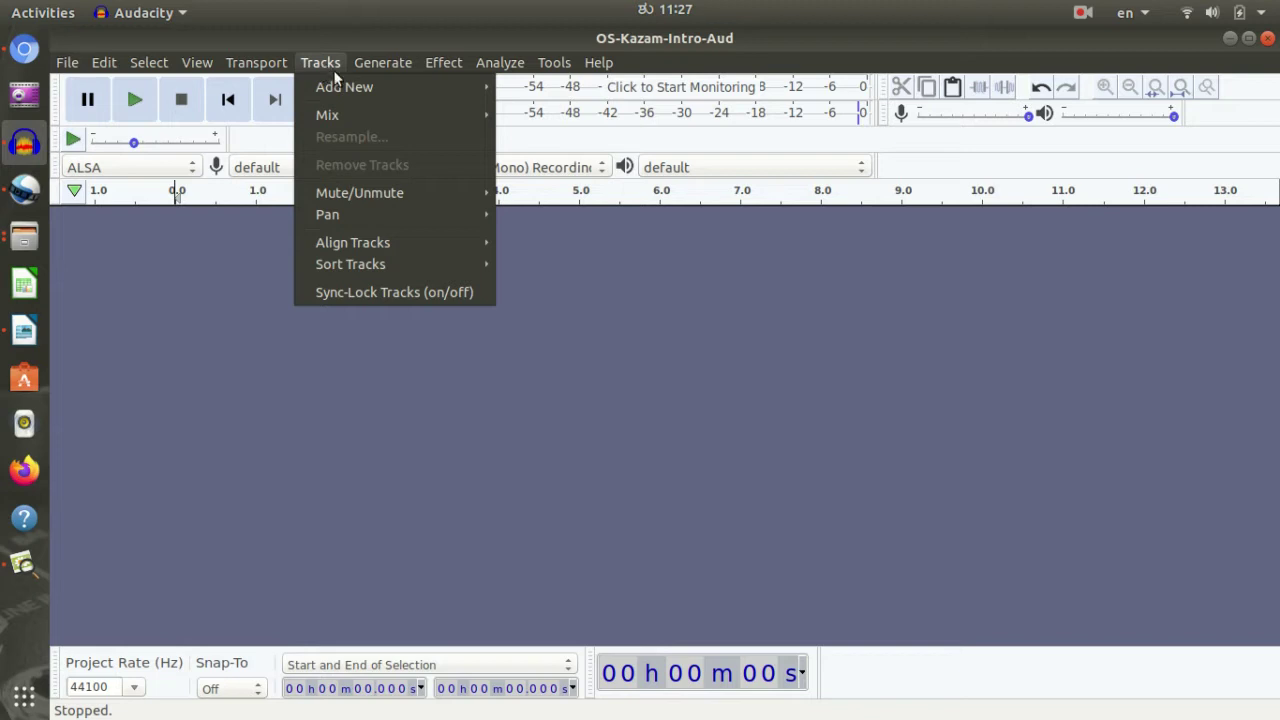
pyautogui.moveTo(438, 61)
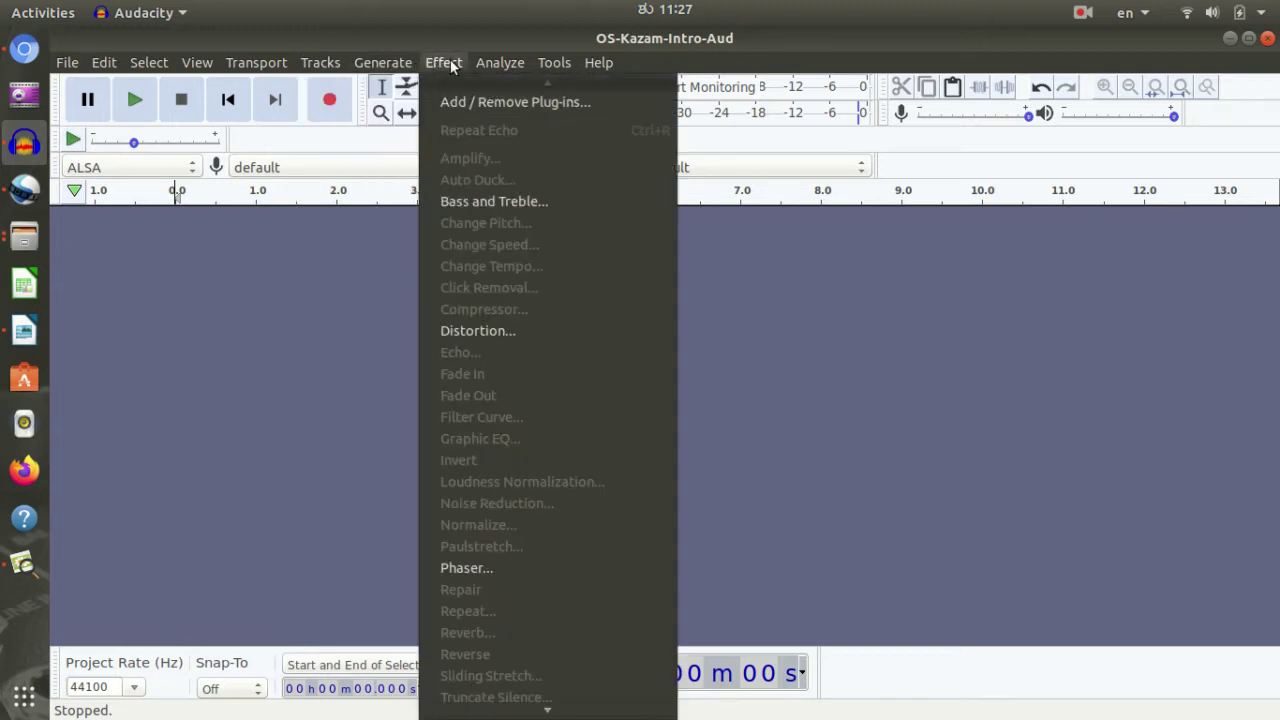
pyautogui.click(335, 287)
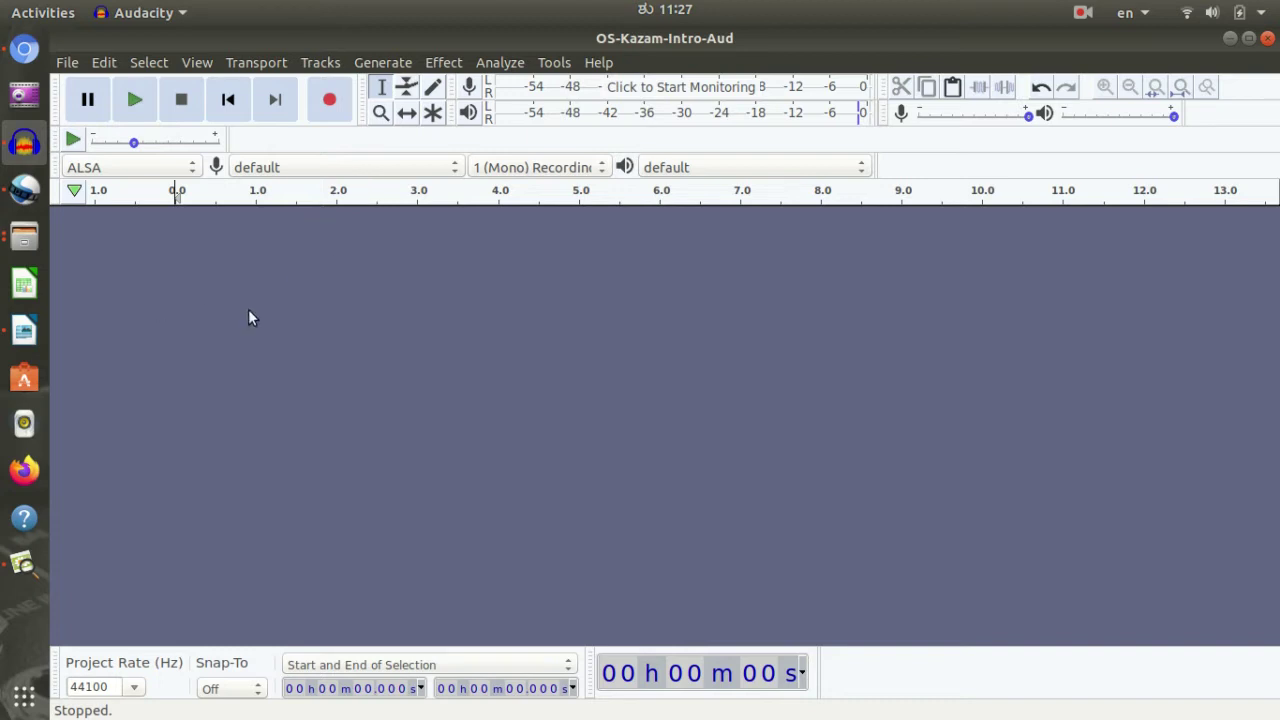
# View the files in the Tutorial folder and the video production workflow in the Sample.odt document in LibreOffice Writer
pyautogui.click(24, 237)
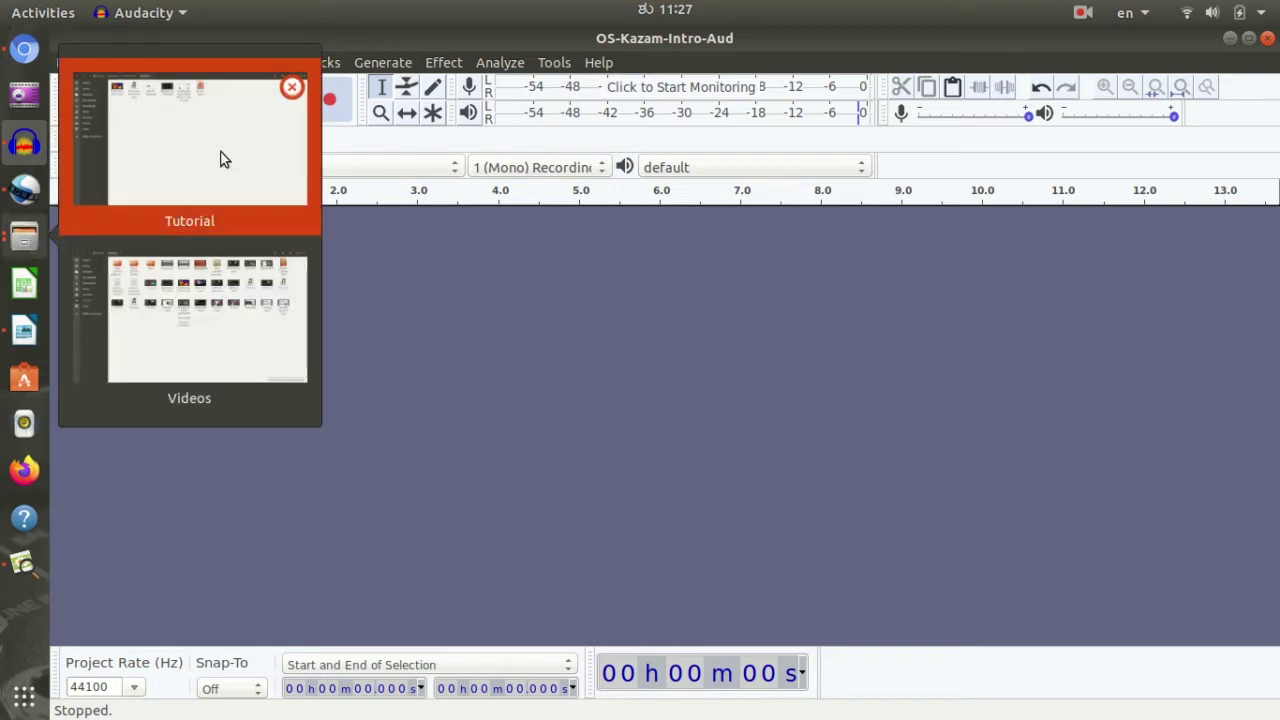
pyautogui.click(223, 157)
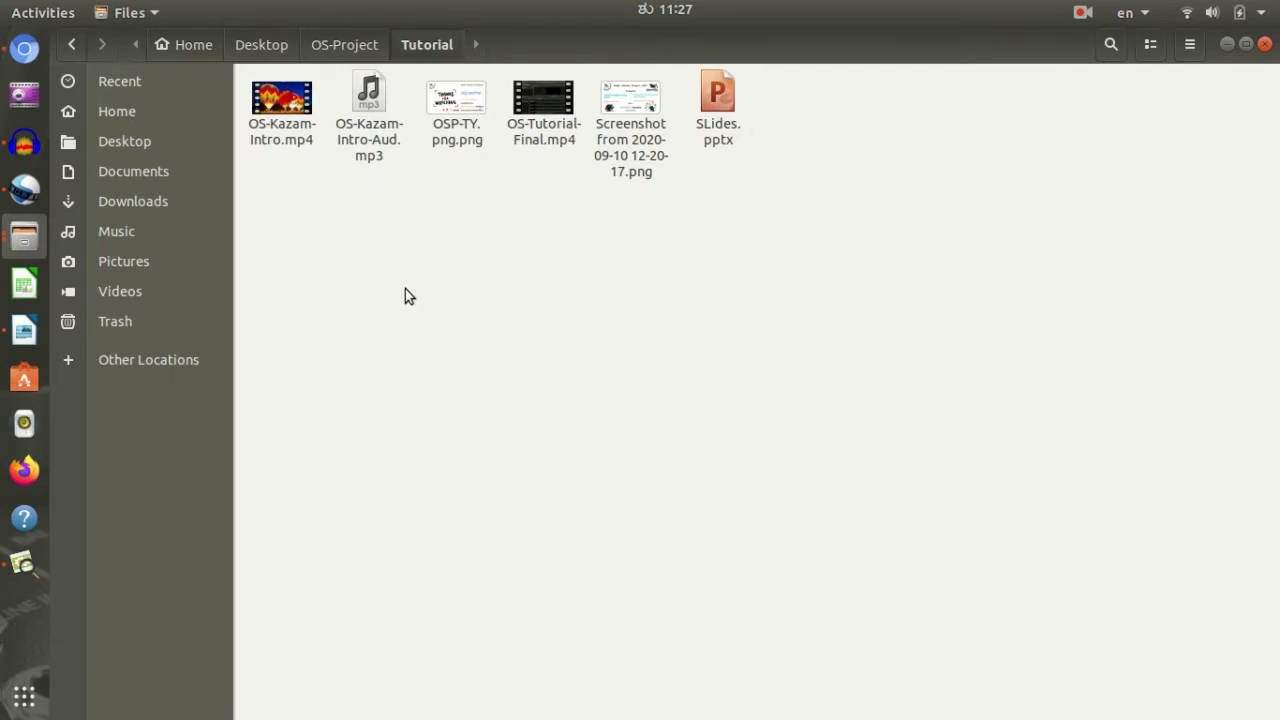
pyautogui.click(24, 333)
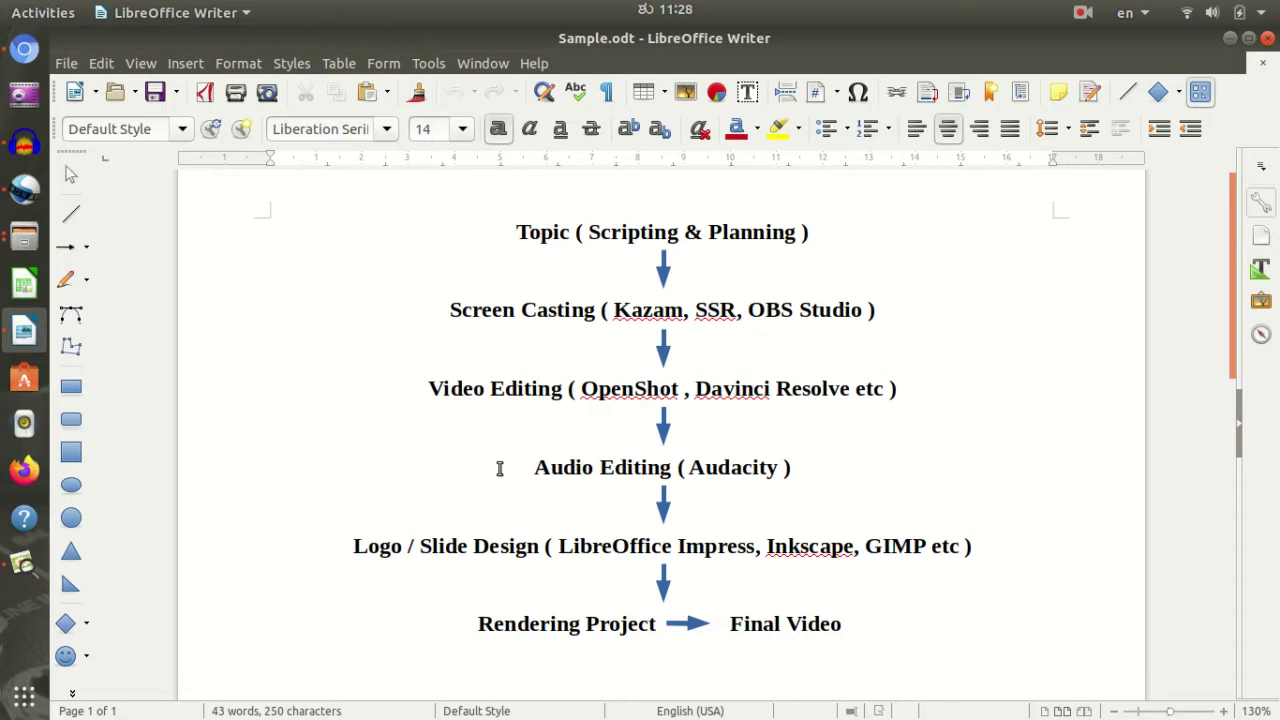
pyautogui.press('super+d')
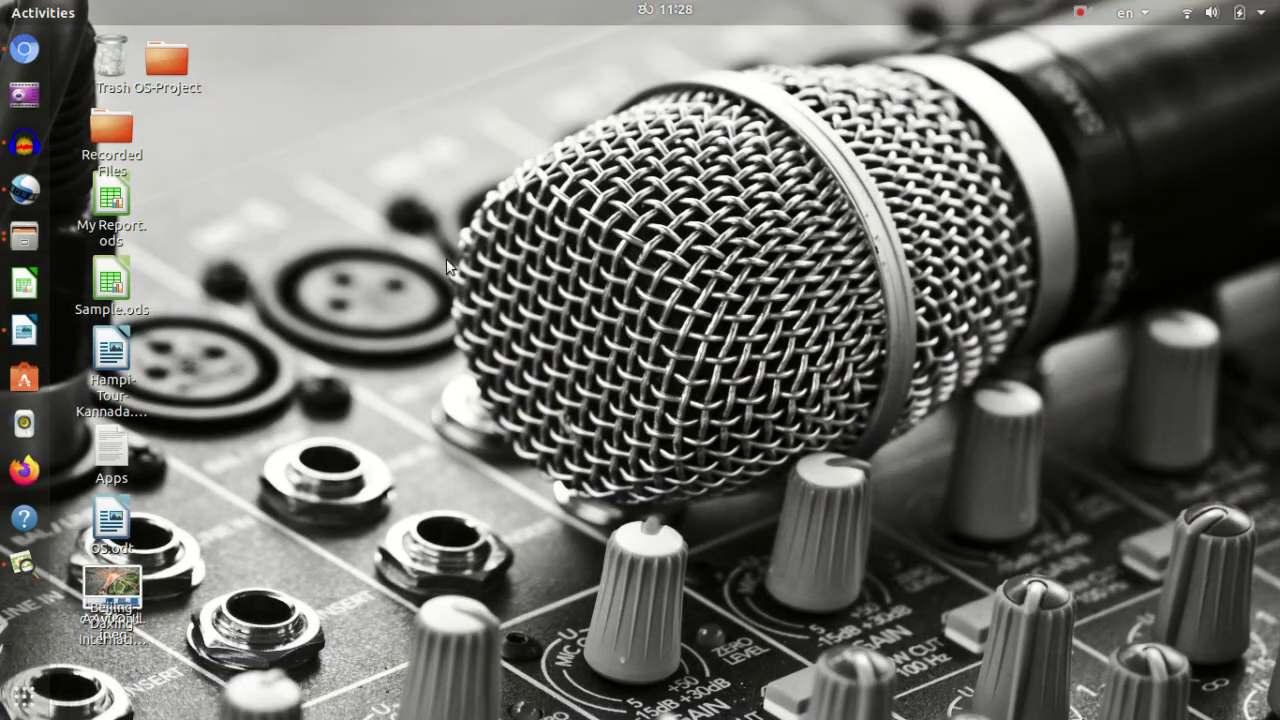
# Import OS-Kazam-Intro.mp4 from the Tutorial folder in Files into the empty Audacity project as an audio track
pyautogui.click(24, 237)
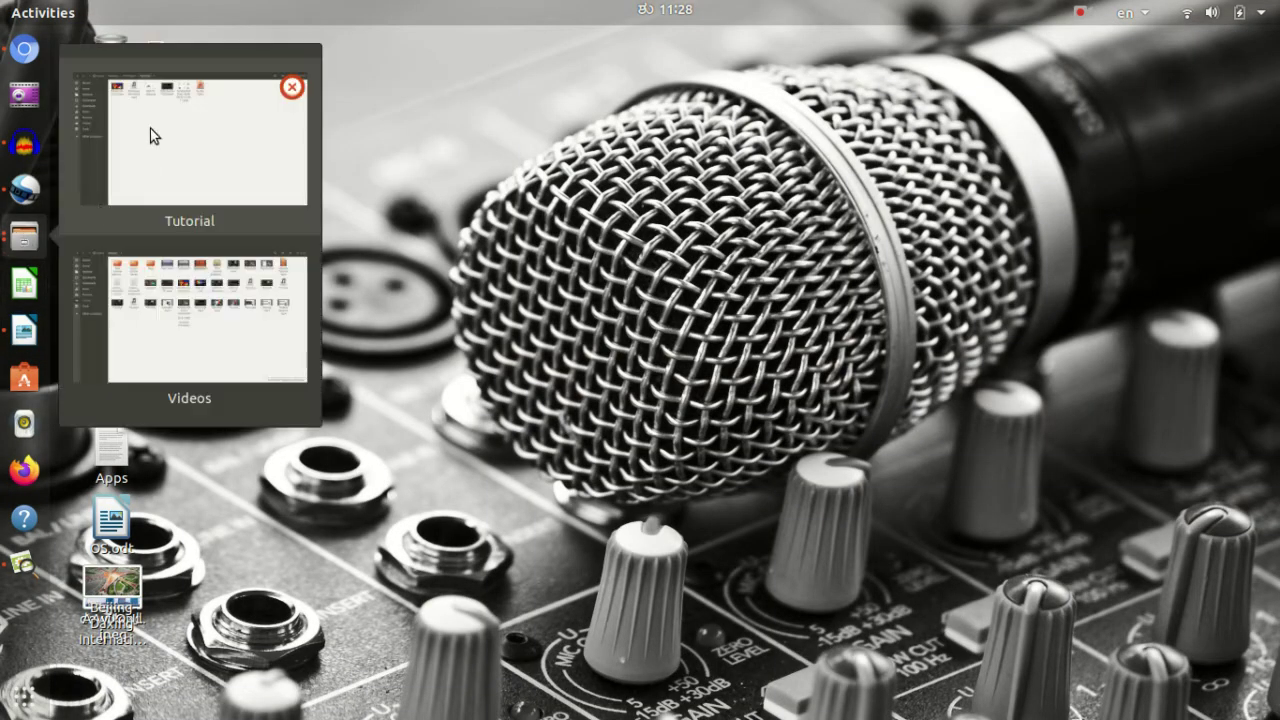
pyautogui.click(209, 141)
pyautogui.moveTo(281, 105); pyautogui.dragTo(24, 145)
pyautogui.hotkey('alt', 'Tab')
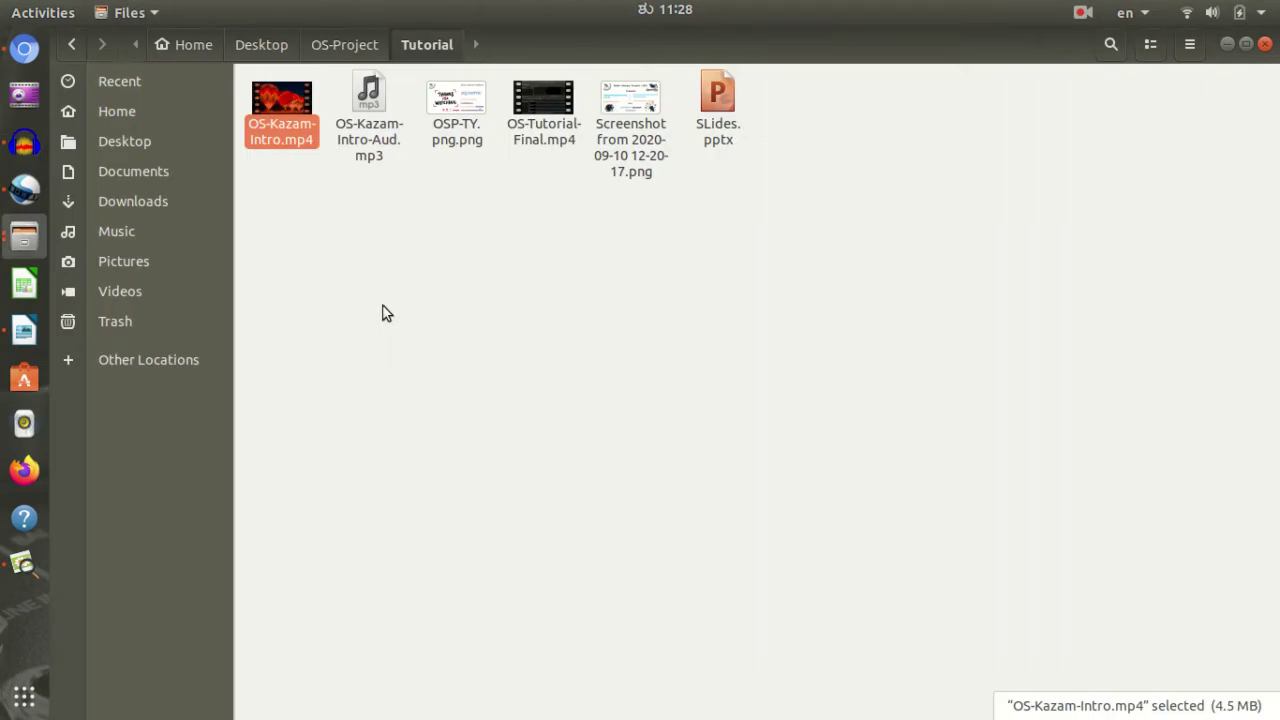
pyautogui.moveTo(266, 104); pyautogui.dragTo(433, 425)
pyautogui.hotkey('alt', 'Tab')
pyautogui.click(470, 431)
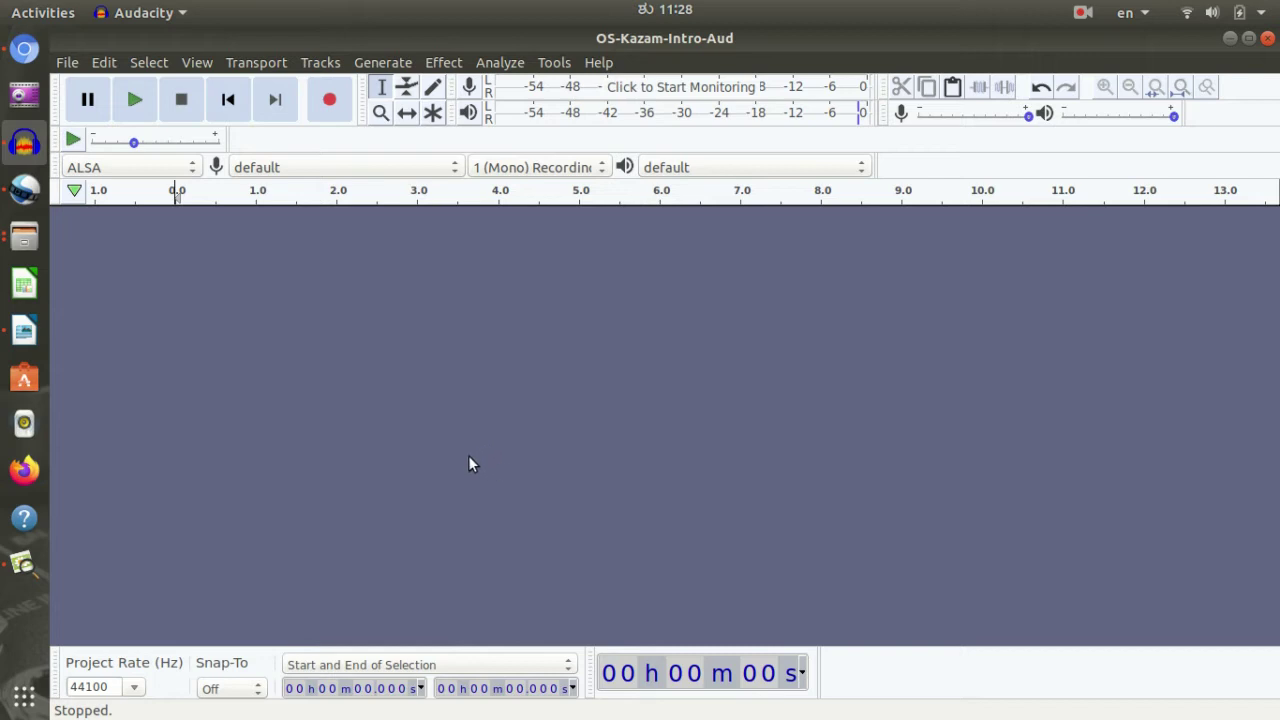
pyautogui.hotkey('alt', 'Tab')
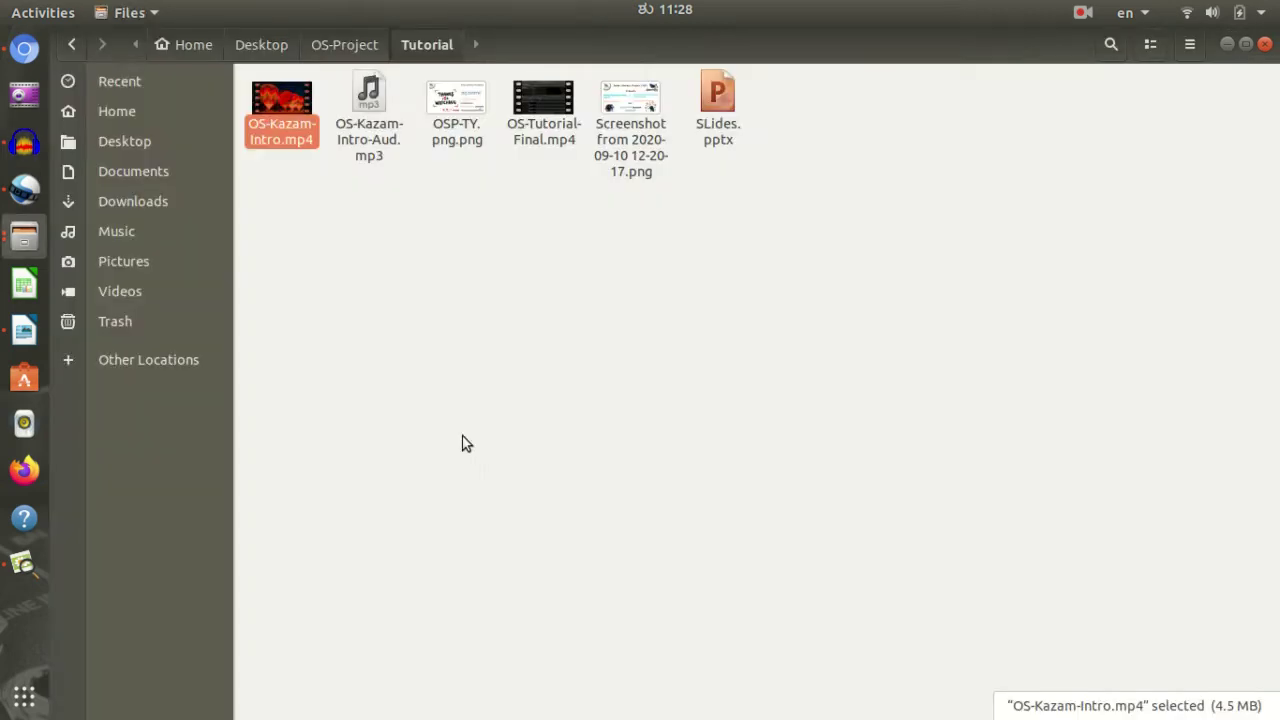
pyautogui.click(314, 209)
pyautogui.moveTo(282, 112); pyautogui.dragTo(682, 503)
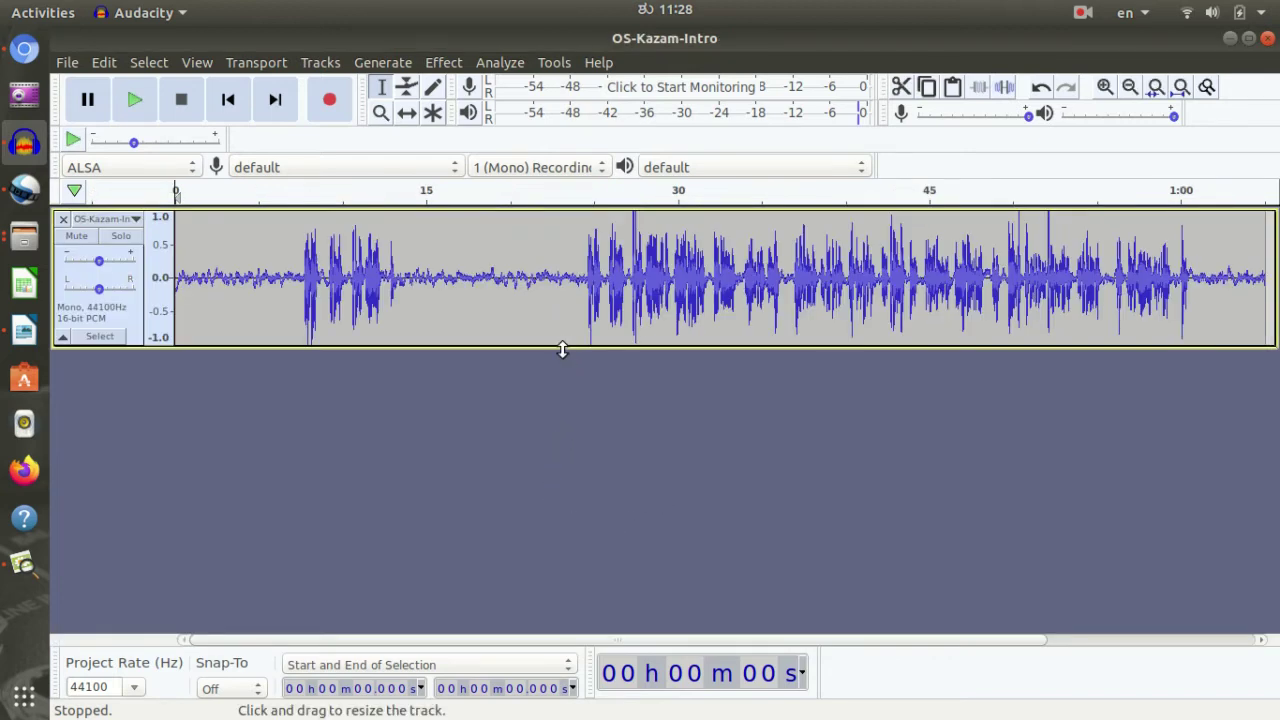
# Make the OS-Kazam-Intro track slightly taller and look over its waveform from start to end
pyautogui.moveTo(563, 349); pyautogui.dragTo(559, 396)
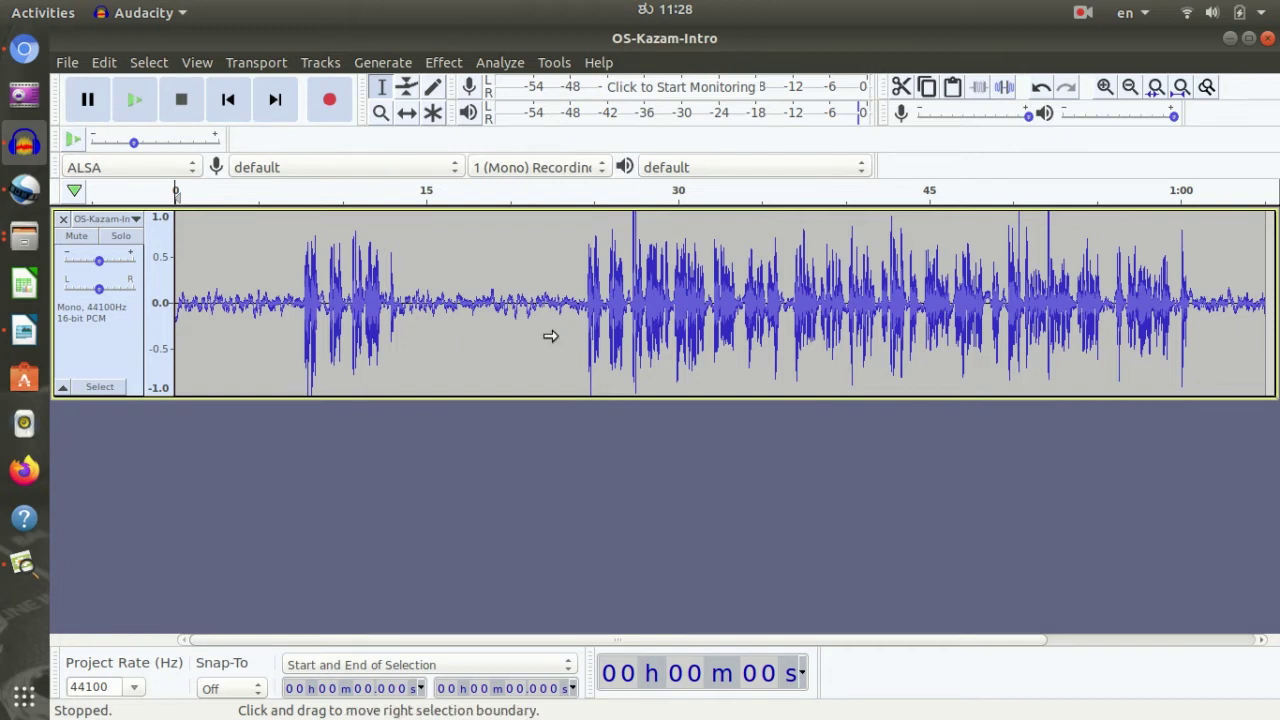
pyautogui.scroll(-2, 550, 336)
pyautogui.scroll(2, 550, 336)
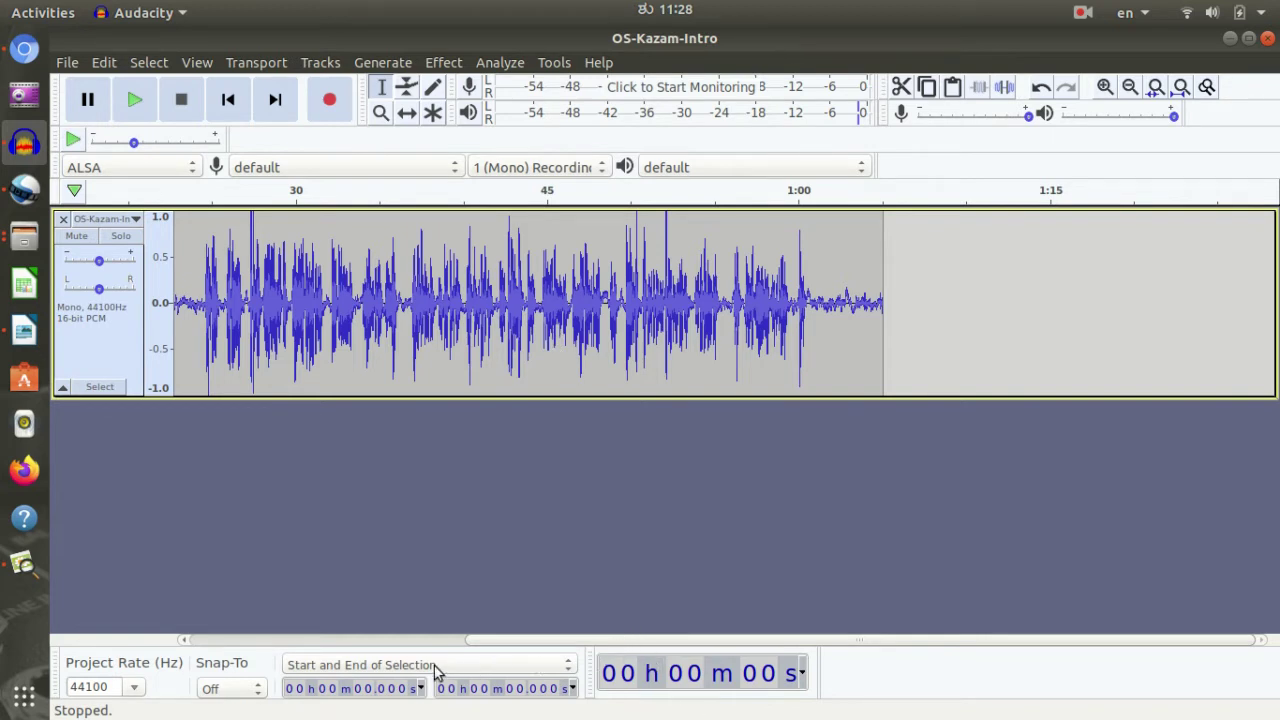
pyautogui.moveTo(490, 643); pyautogui.dragTo(63, 686)
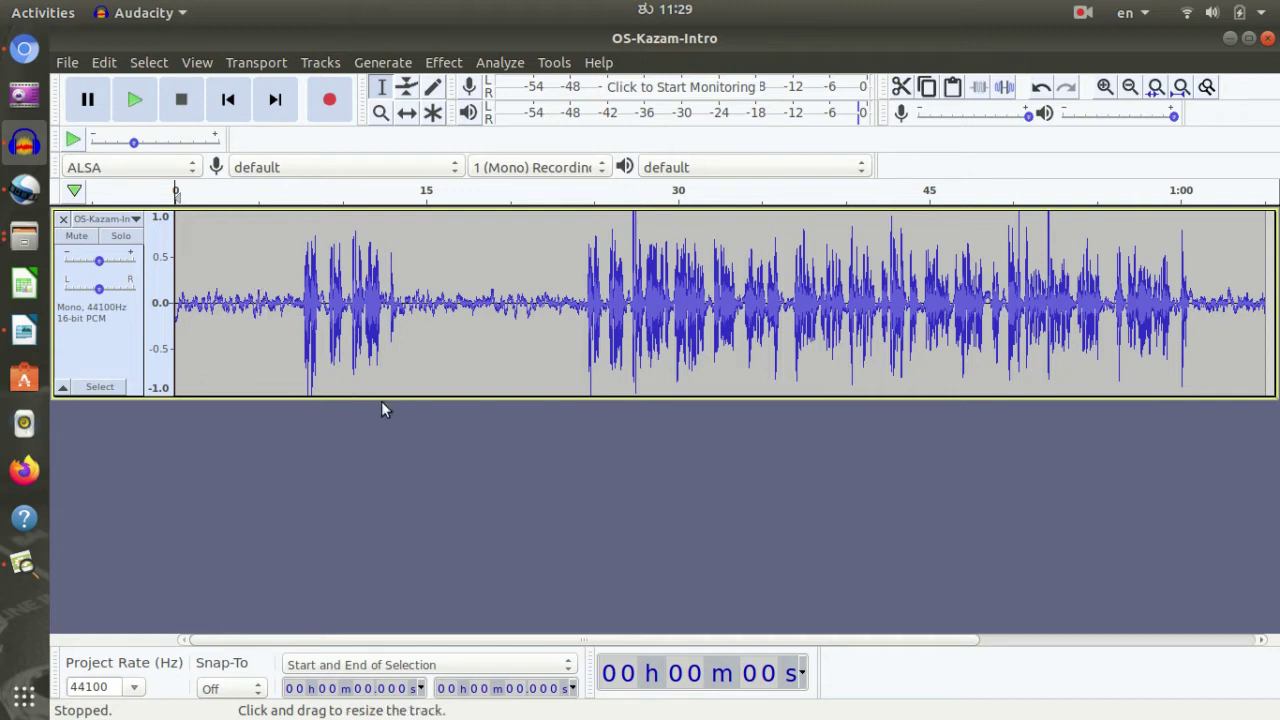
pyautogui.hotkey('alt', 'Tab')
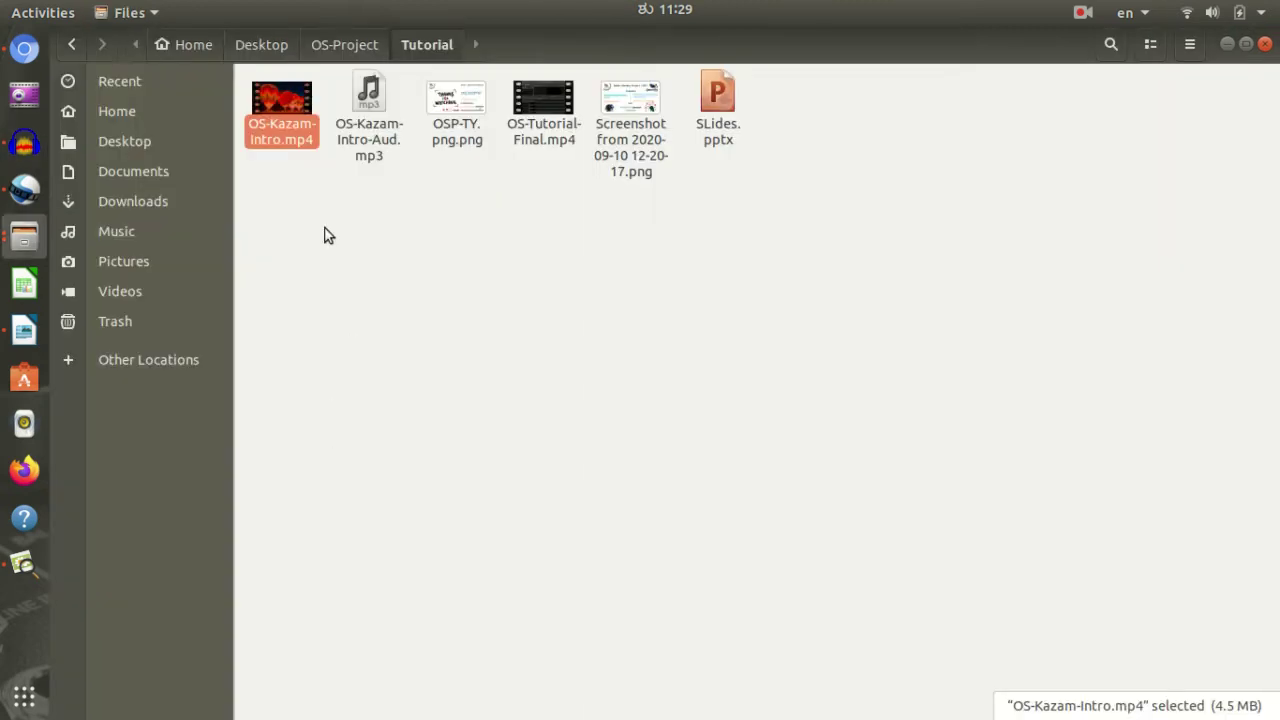
pyautogui.click(342, 285)
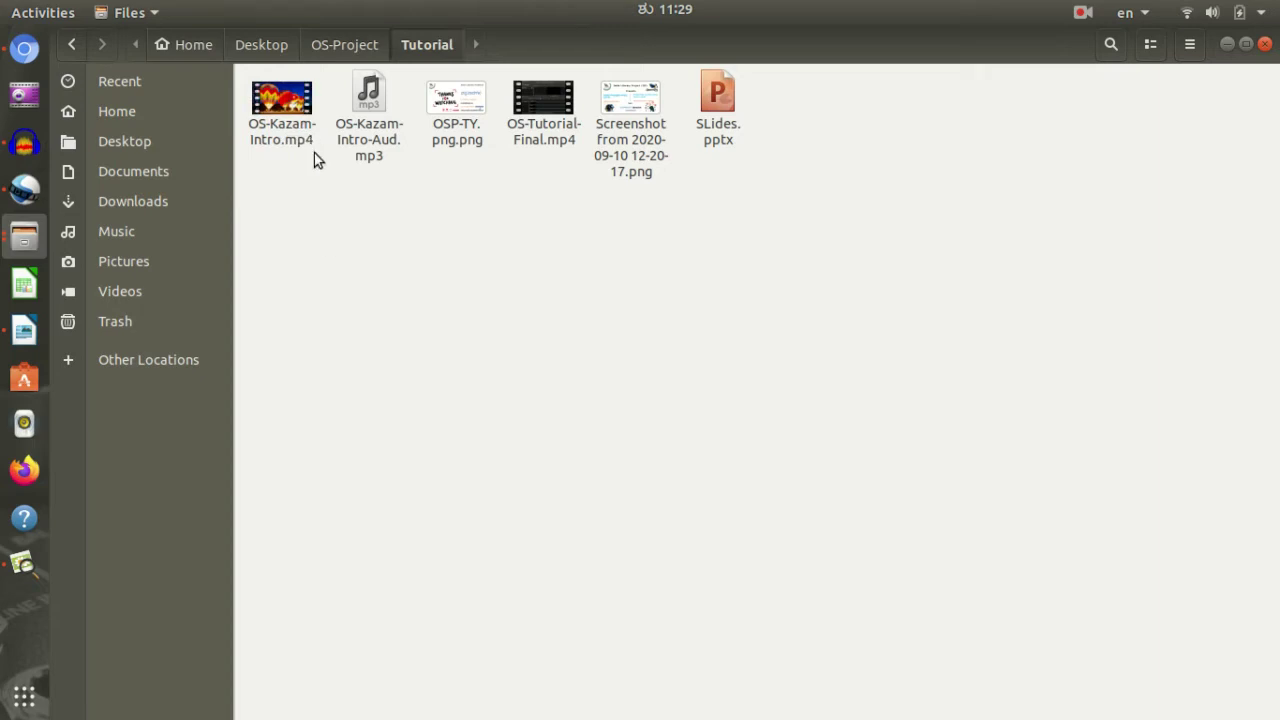
pyautogui.hotkey('alt', 'Tab')
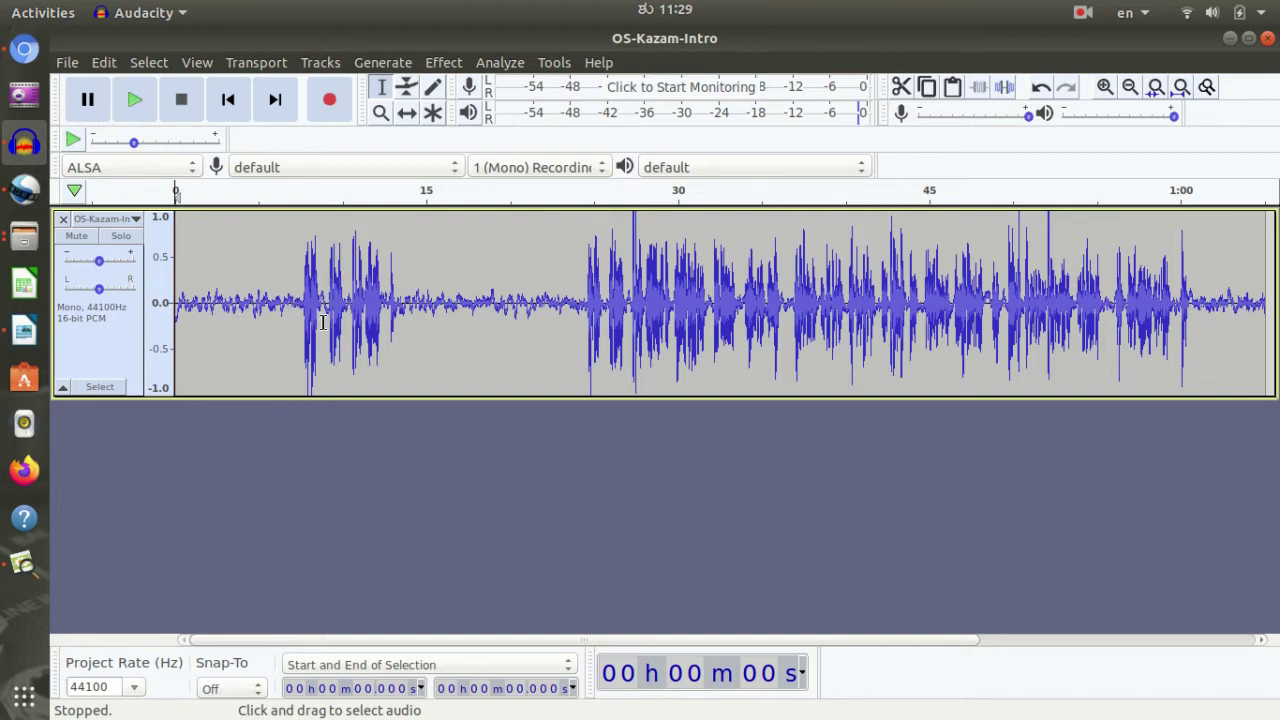
pyautogui.moveTo(299, 311); pyautogui.dragTo(196, 312)
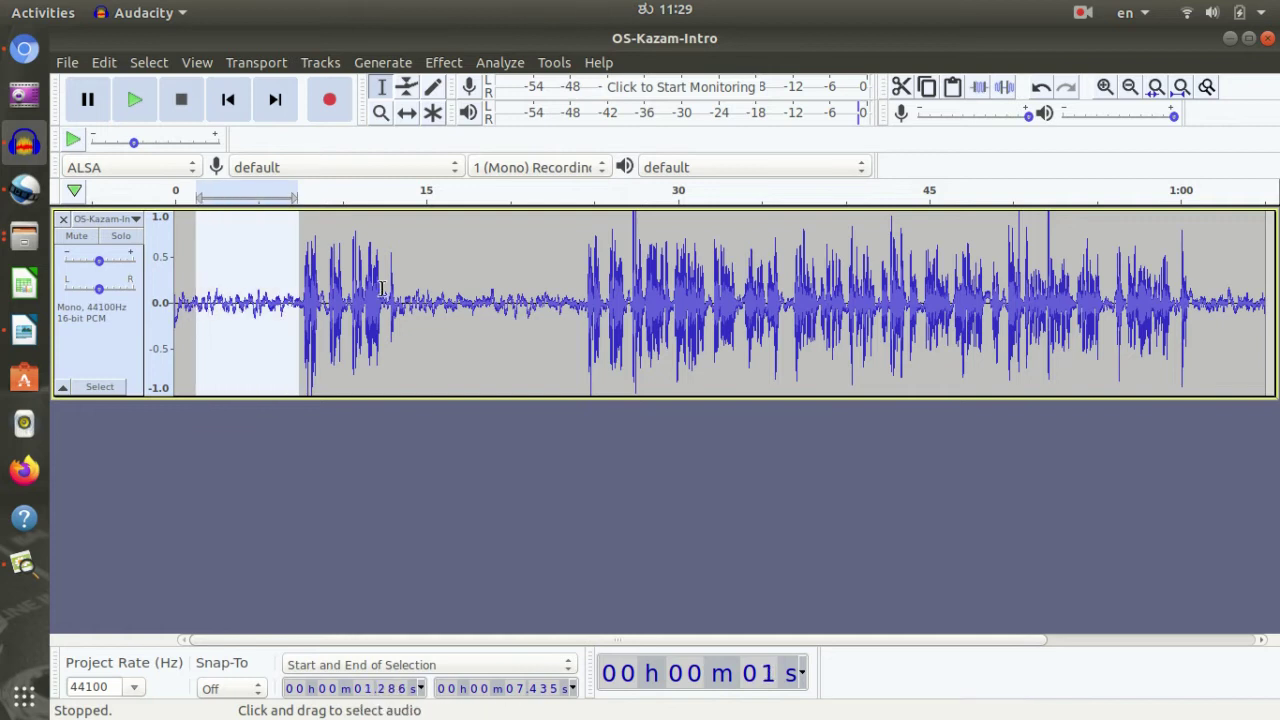
pyautogui.click(427, 66)
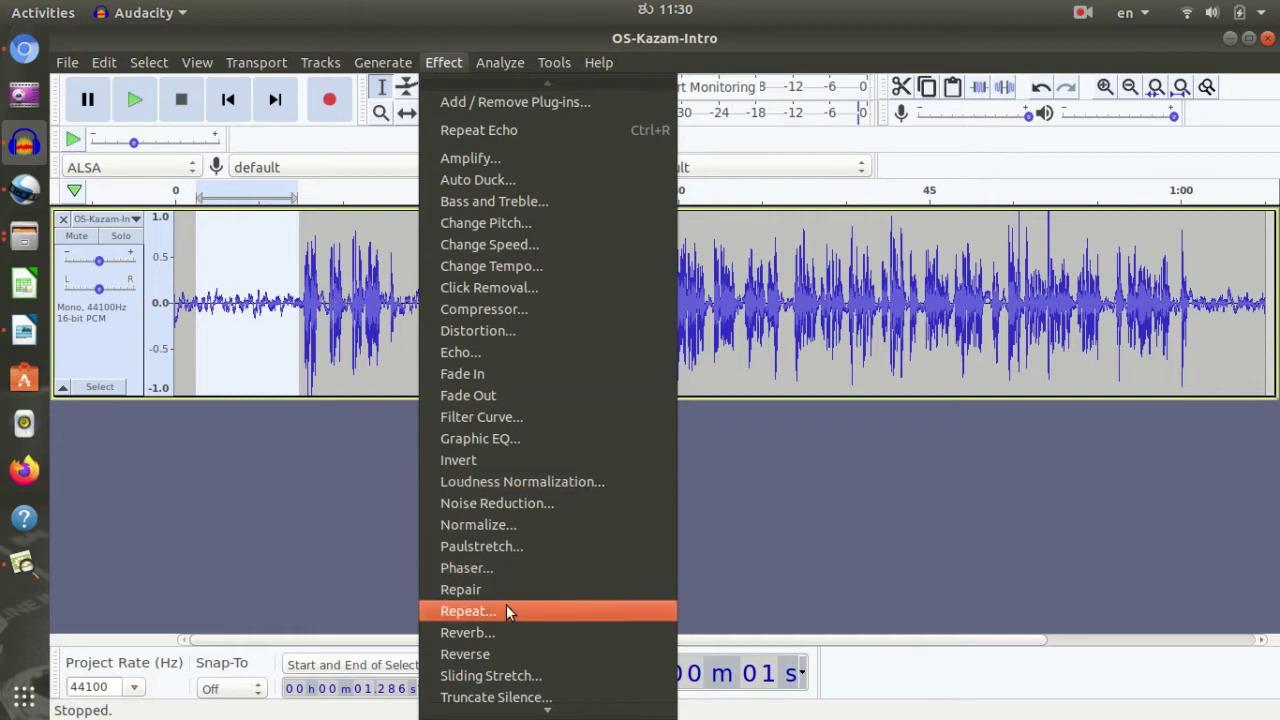
pyautogui.click(286, 324)
pyautogui.click(291, 312)
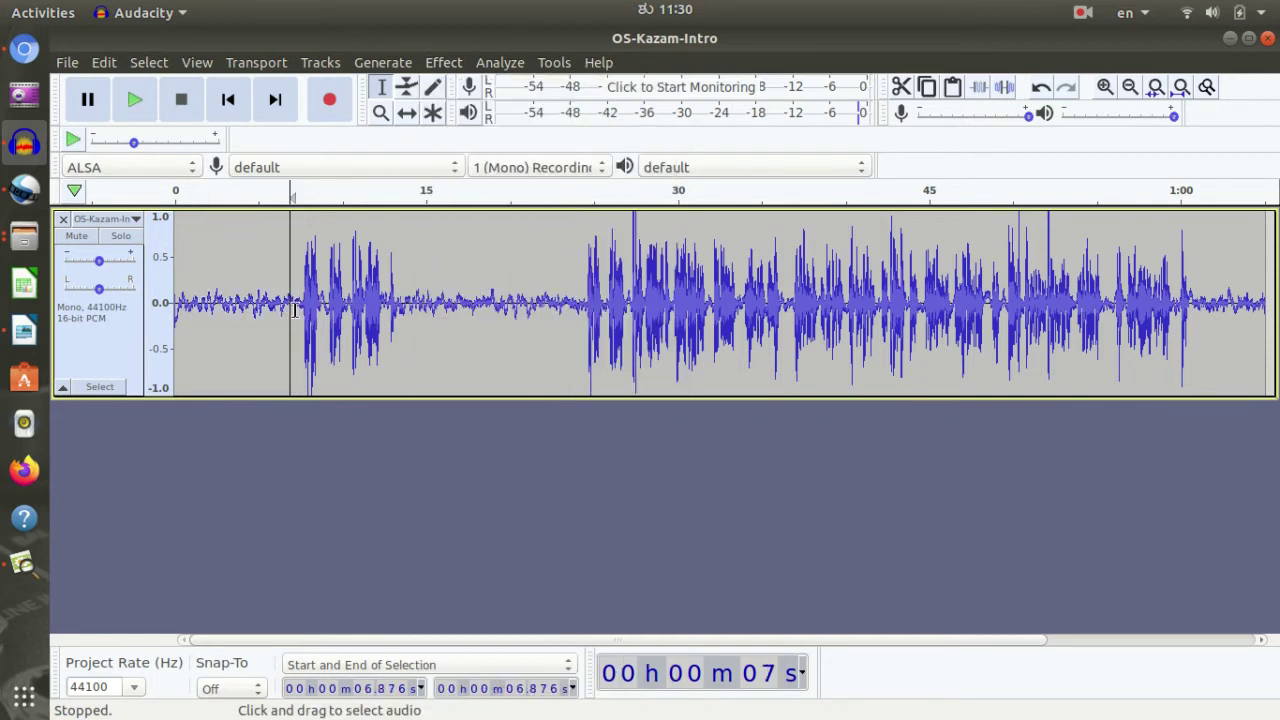
# Select the noise-only passage from about 0.8 to 7.2 s and capture it as the Noise Reduction profile
pyautogui.moveTo(295, 311); pyautogui.dragTo(190, 305)
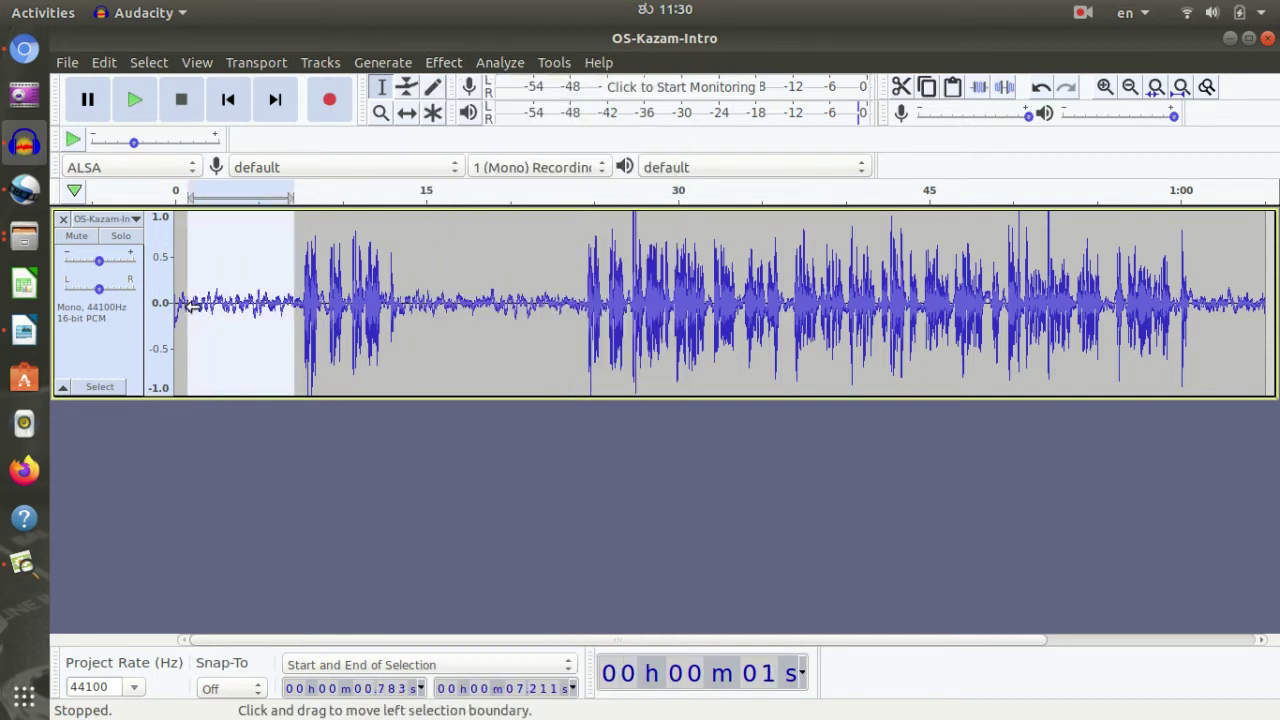
pyautogui.click(444, 62)
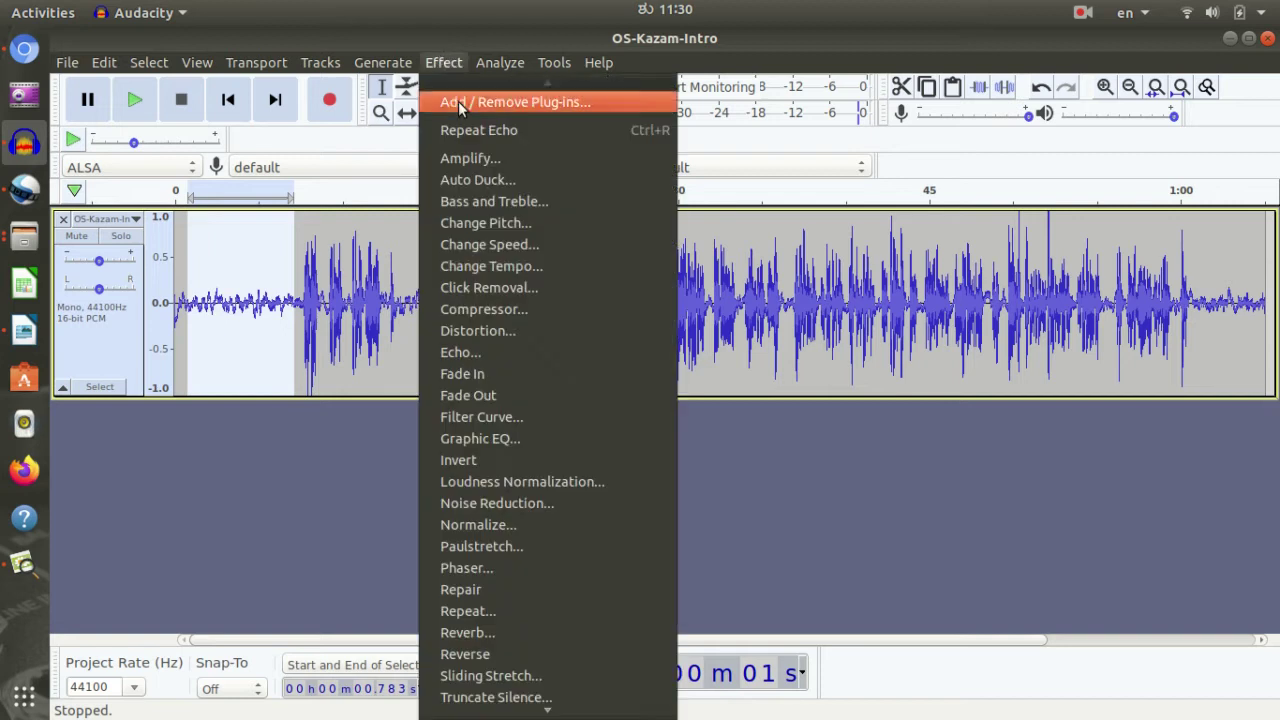
pyautogui.click(559, 508)
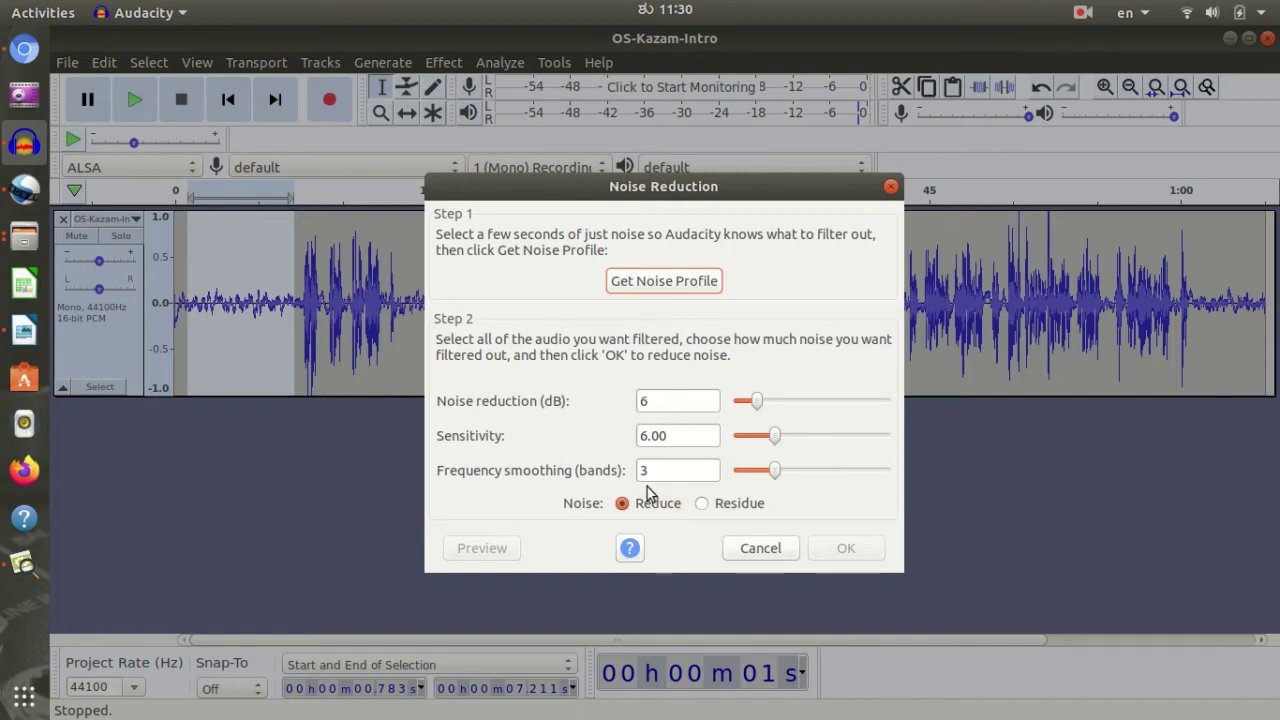
pyautogui.click(680, 287)
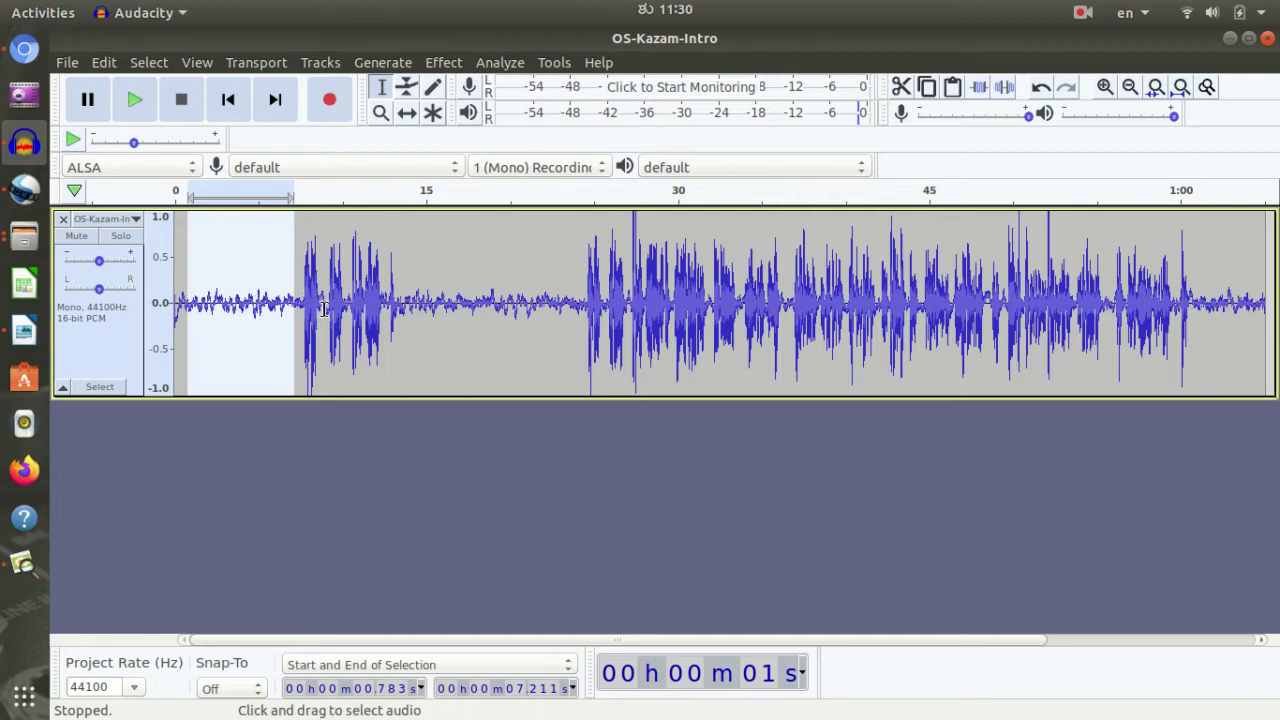
pyautogui.click(429, 311)
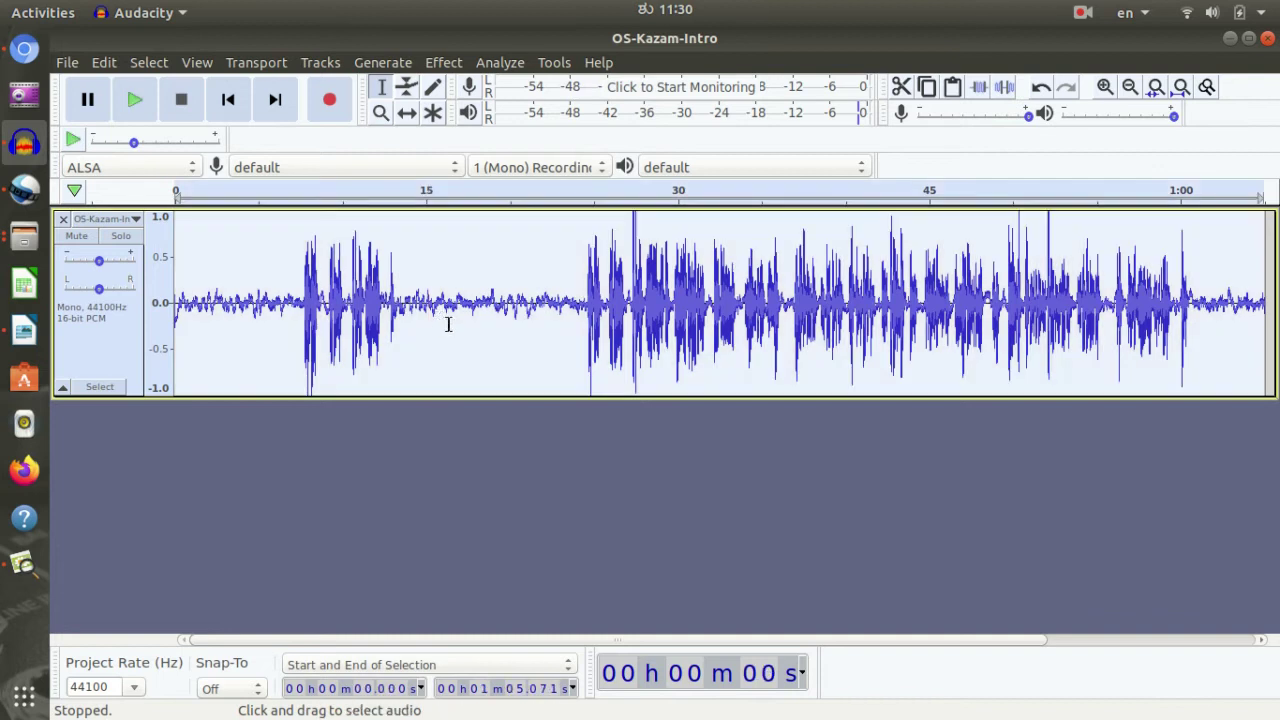
pyautogui.hotkey('ctrl', 'a')
pyautogui.click(438, 63)
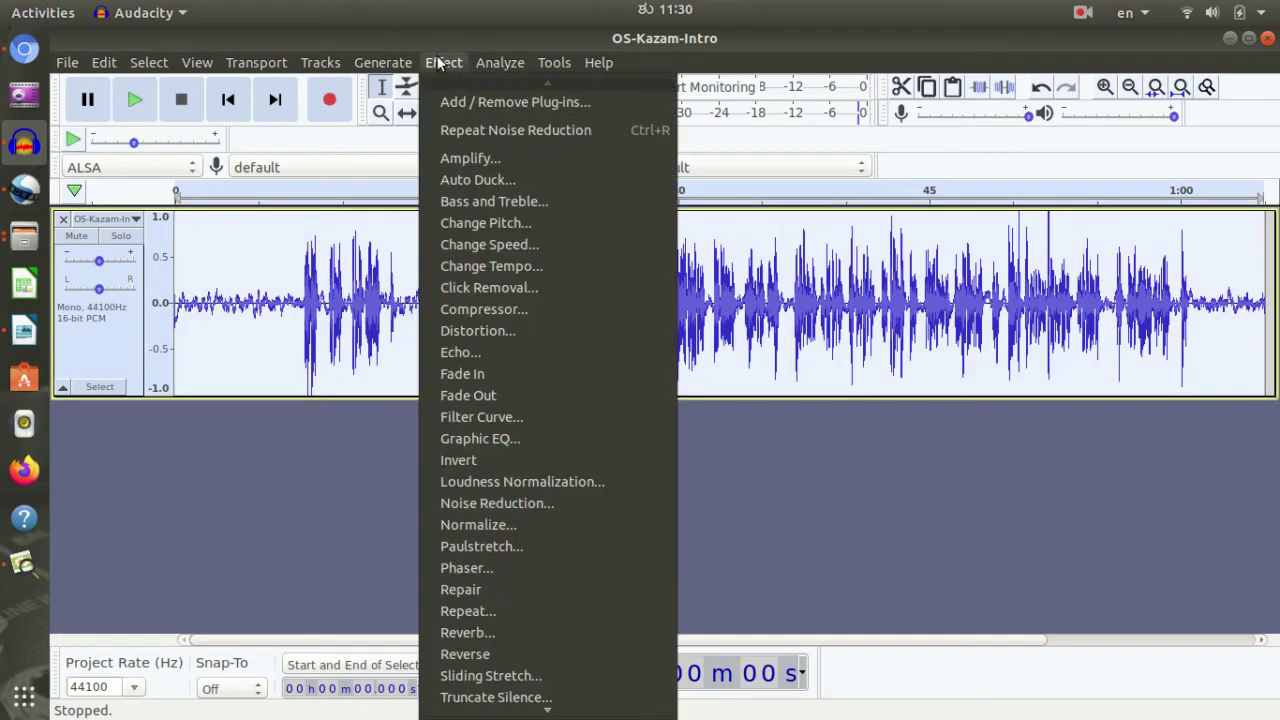
pyautogui.click(348, 348)
pyautogui.click(499, 284)
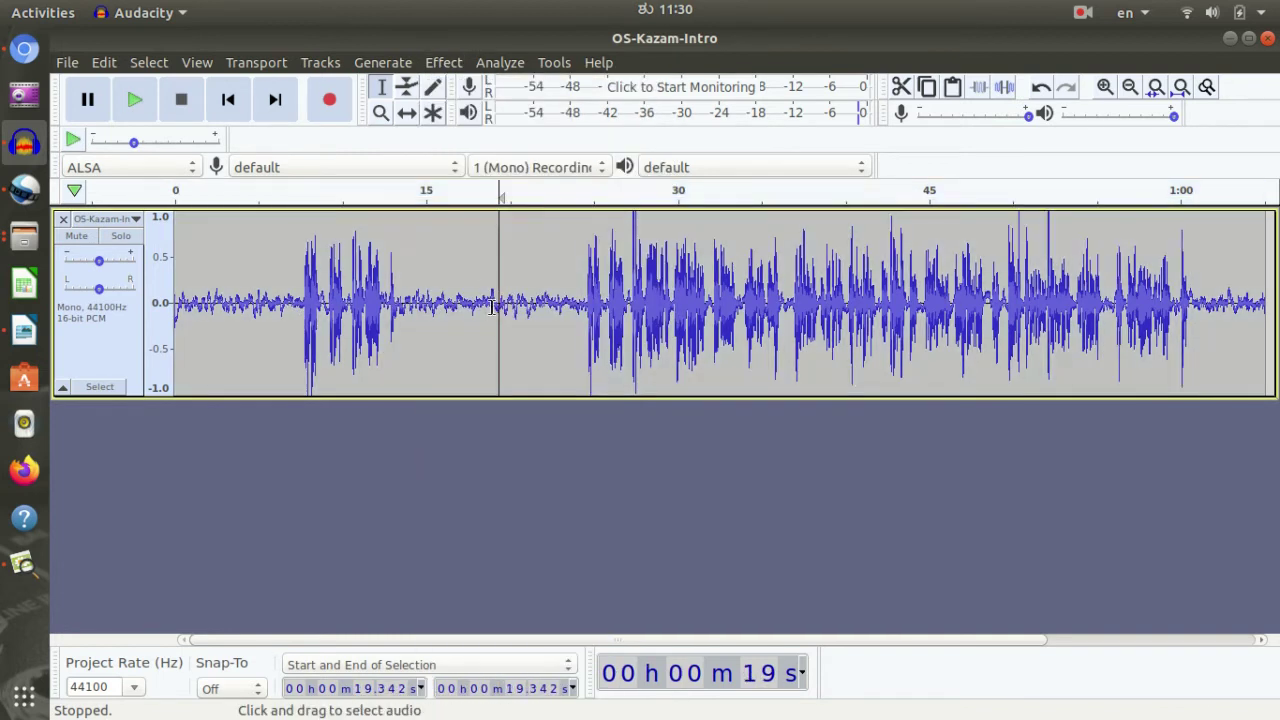
pyautogui.hotkey('ctrl', 'a')
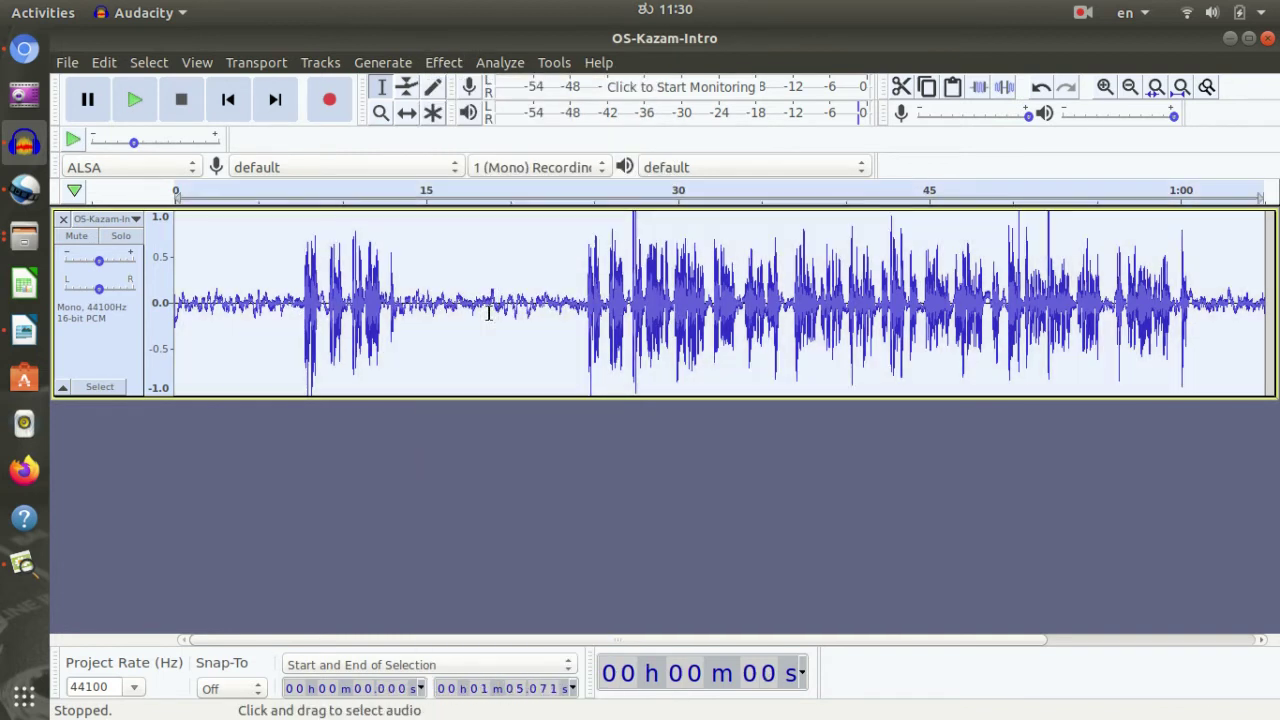
pyautogui.click(440, 63)
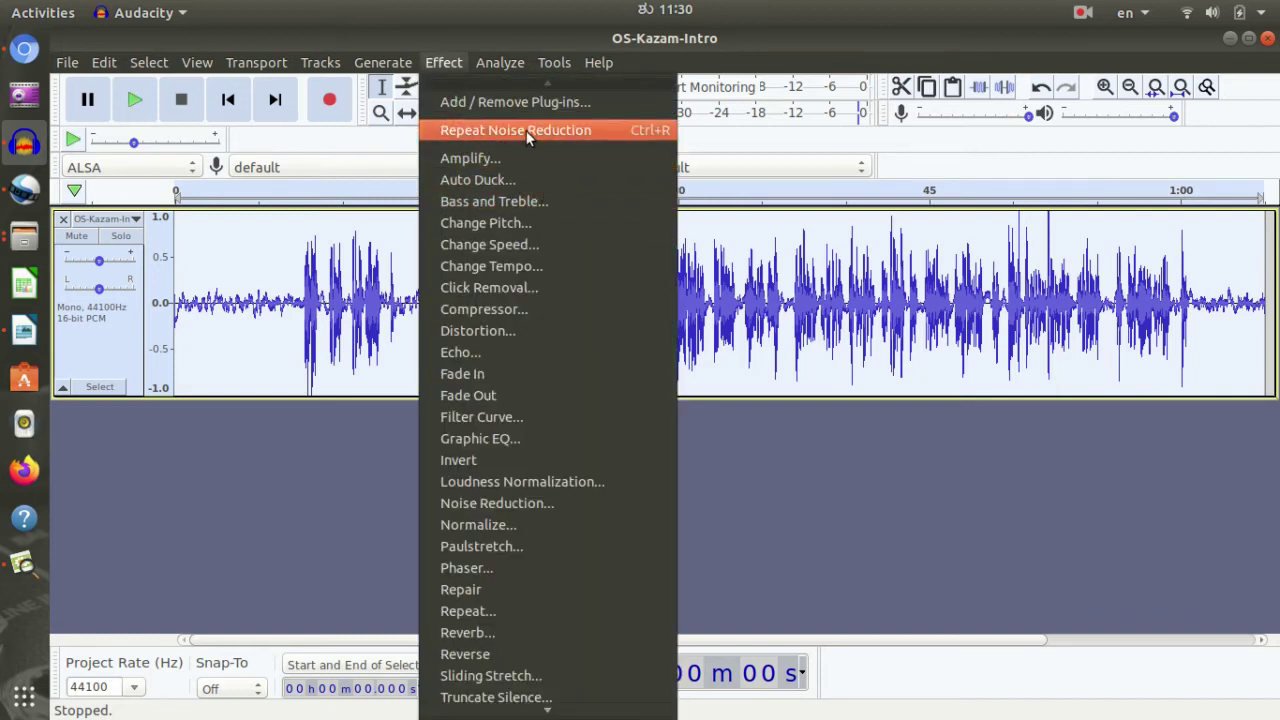
pyautogui.click(274, 334)
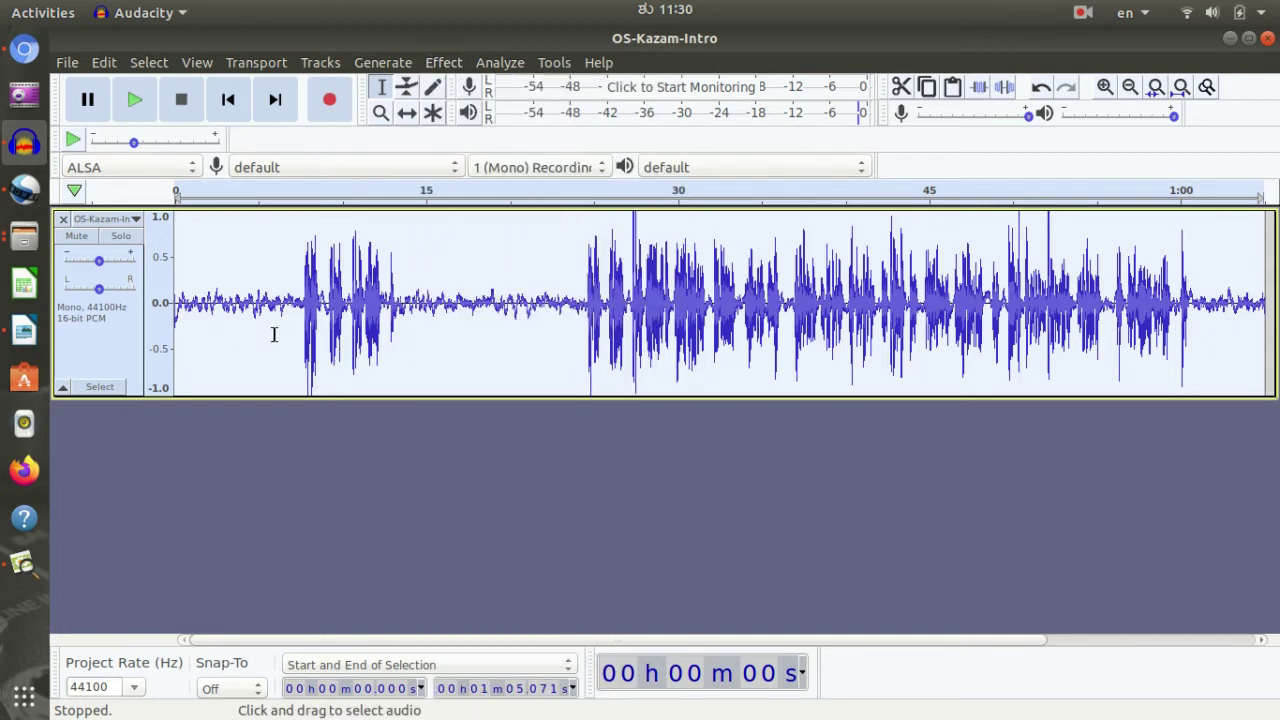
pyautogui.click(277, 315)
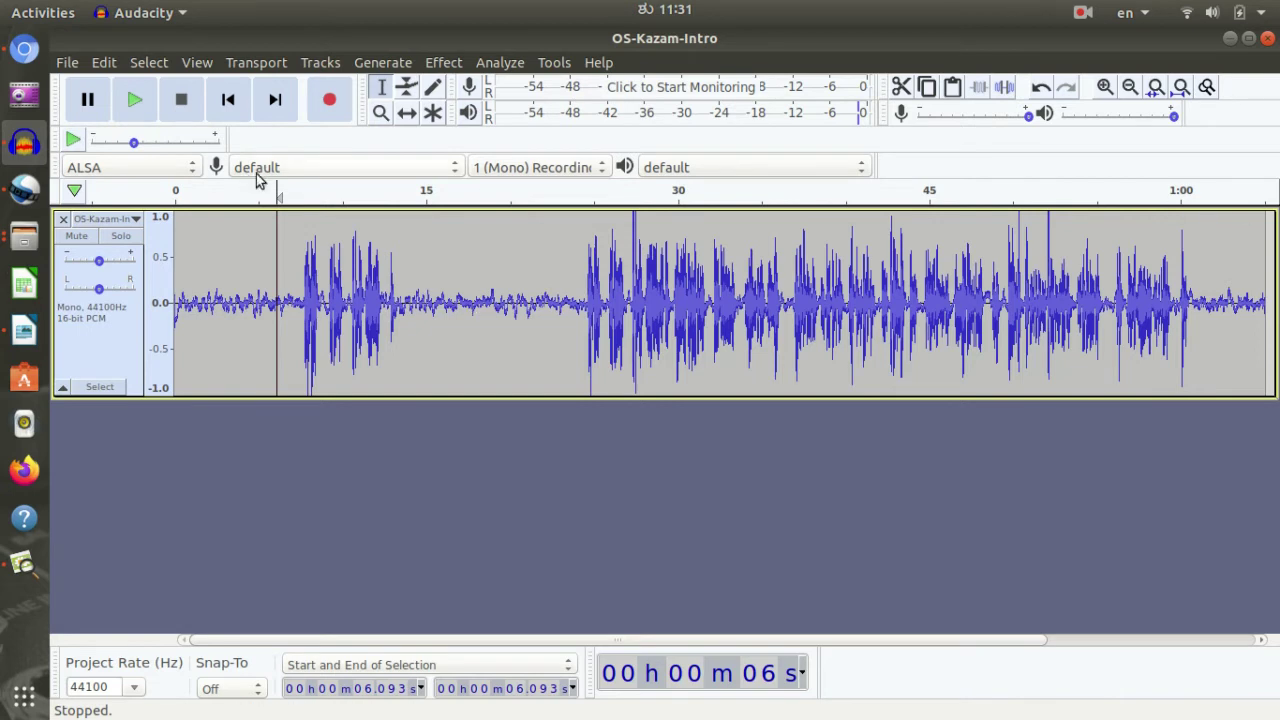
# Select the whole OS-Kazam-Intro track and apply Repeat Noise Reduction to it
pyautogui.click(392, 323)
pyautogui.doubleClick(472, 352)
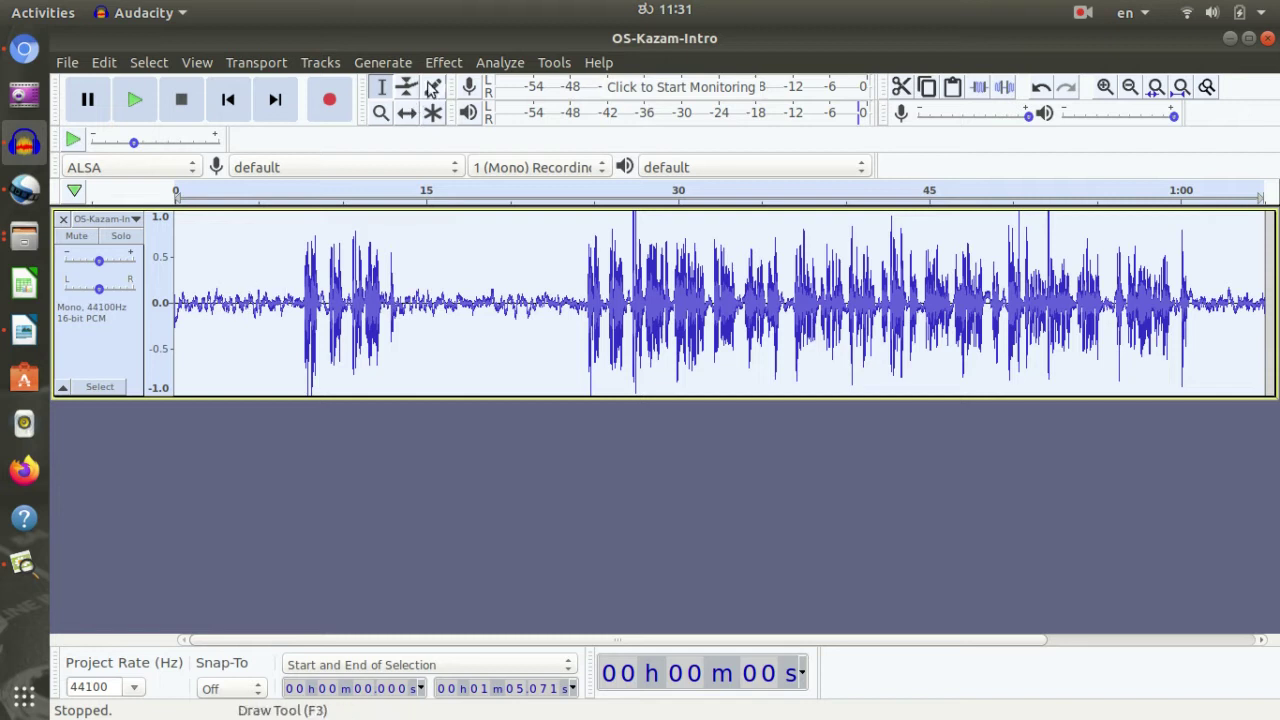
pyautogui.click(444, 62)
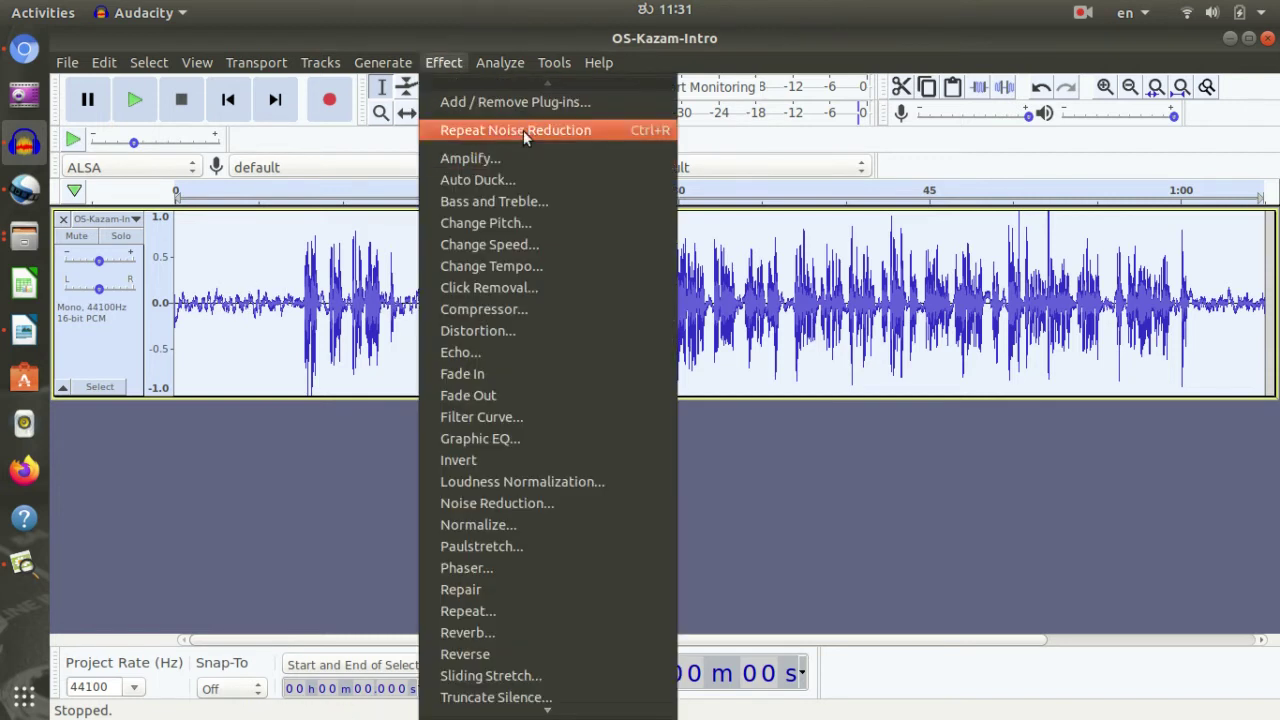
pyautogui.click(523, 131)
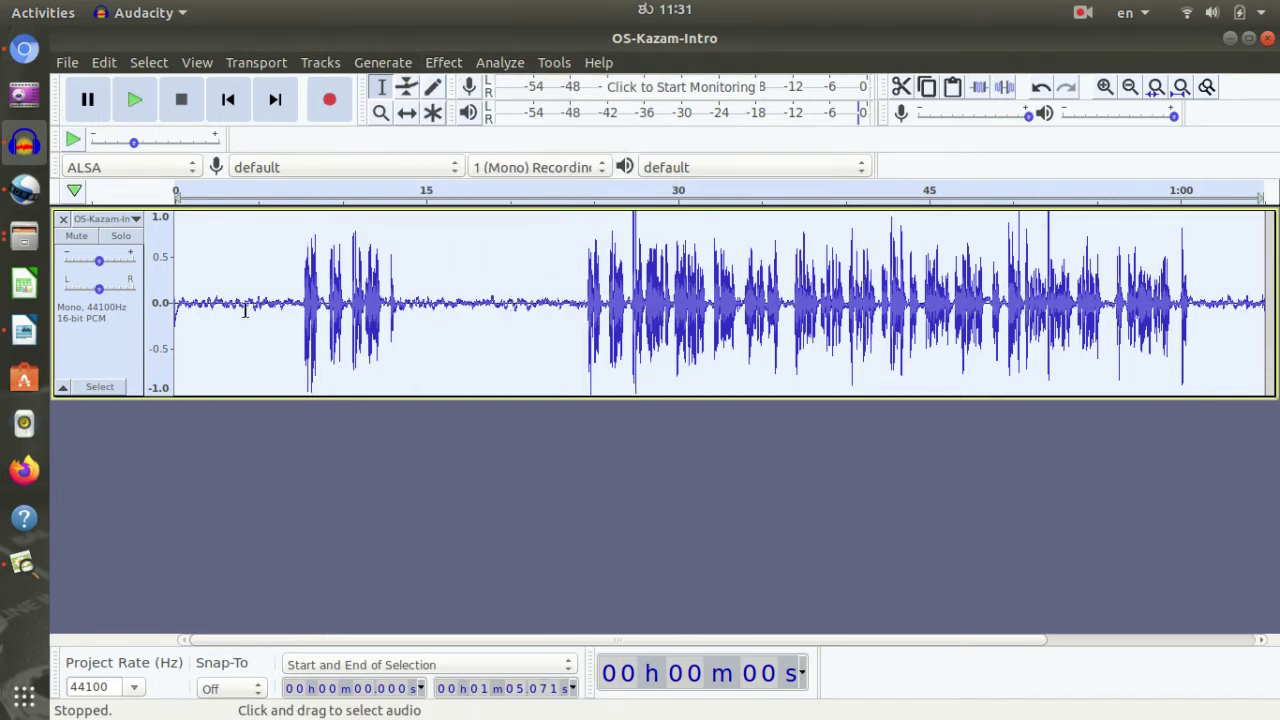
# Apply Repeat Noise Reduction two more times to the whole OS-Kazam-Intro track
pyautogui.click(444, 62)
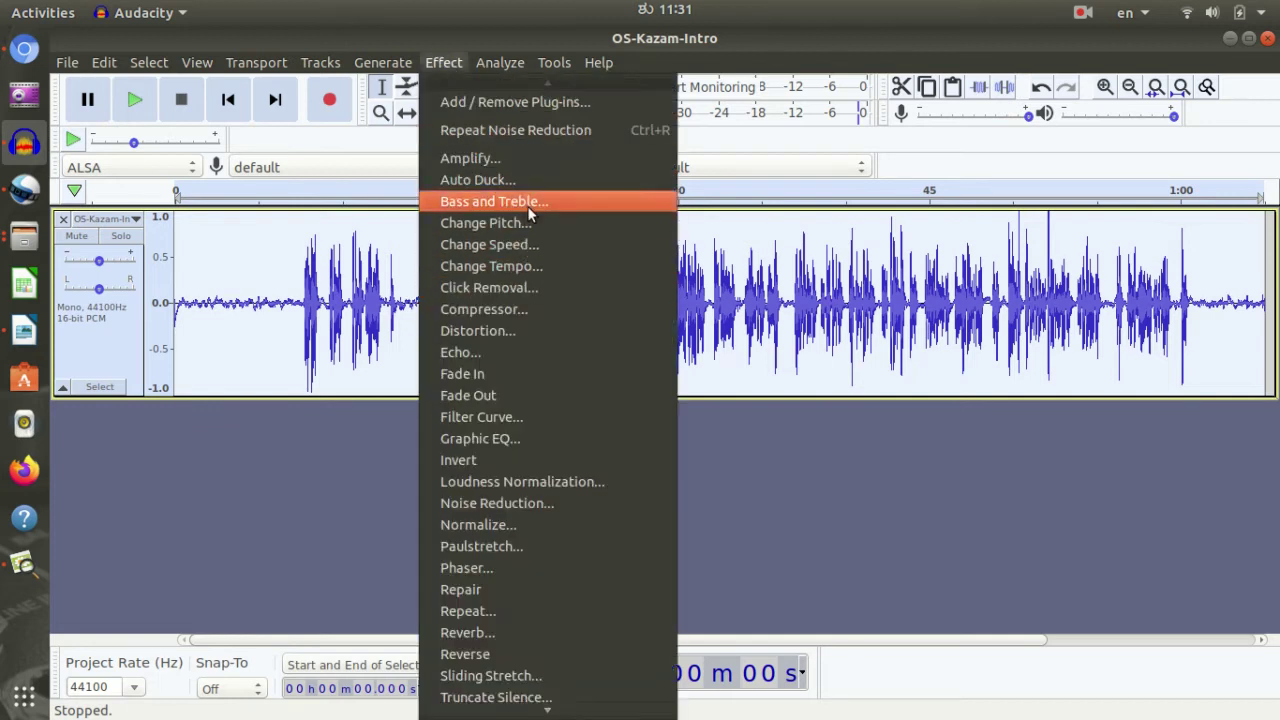
pyautogui.click(528, 134)
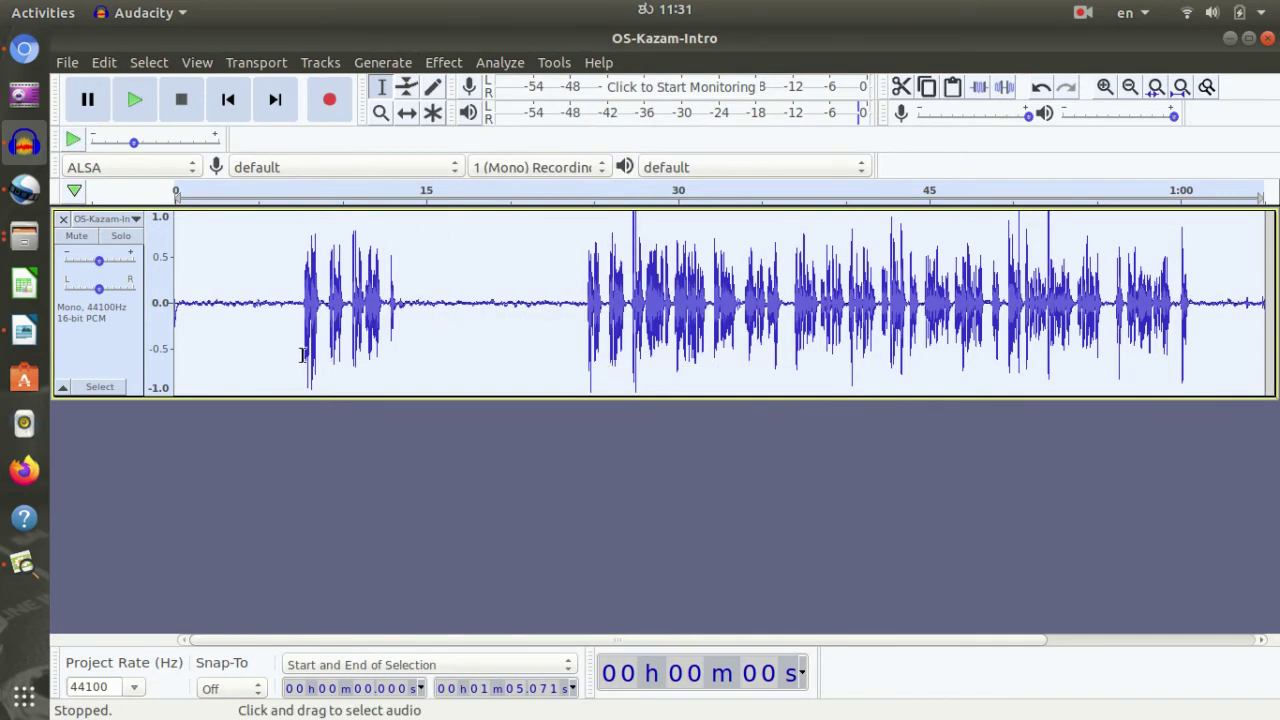
pyautogui.click(444, 62)
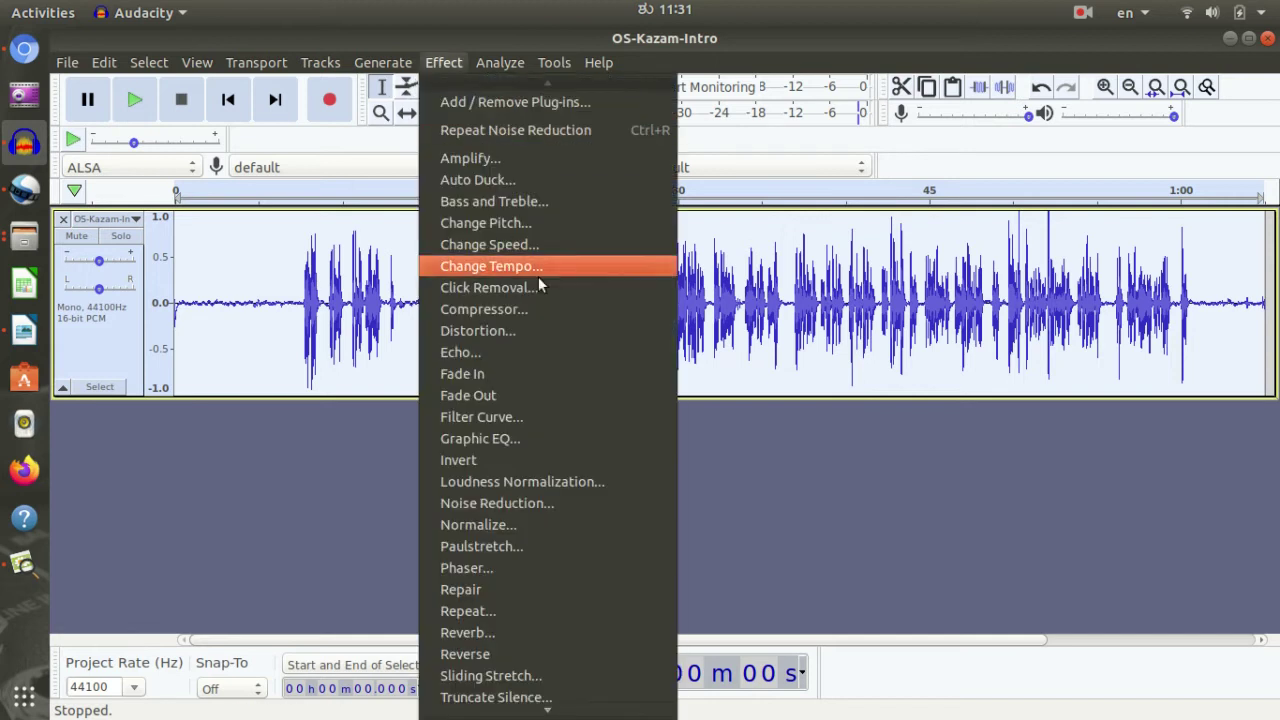
pyautogui.click(560, 132)
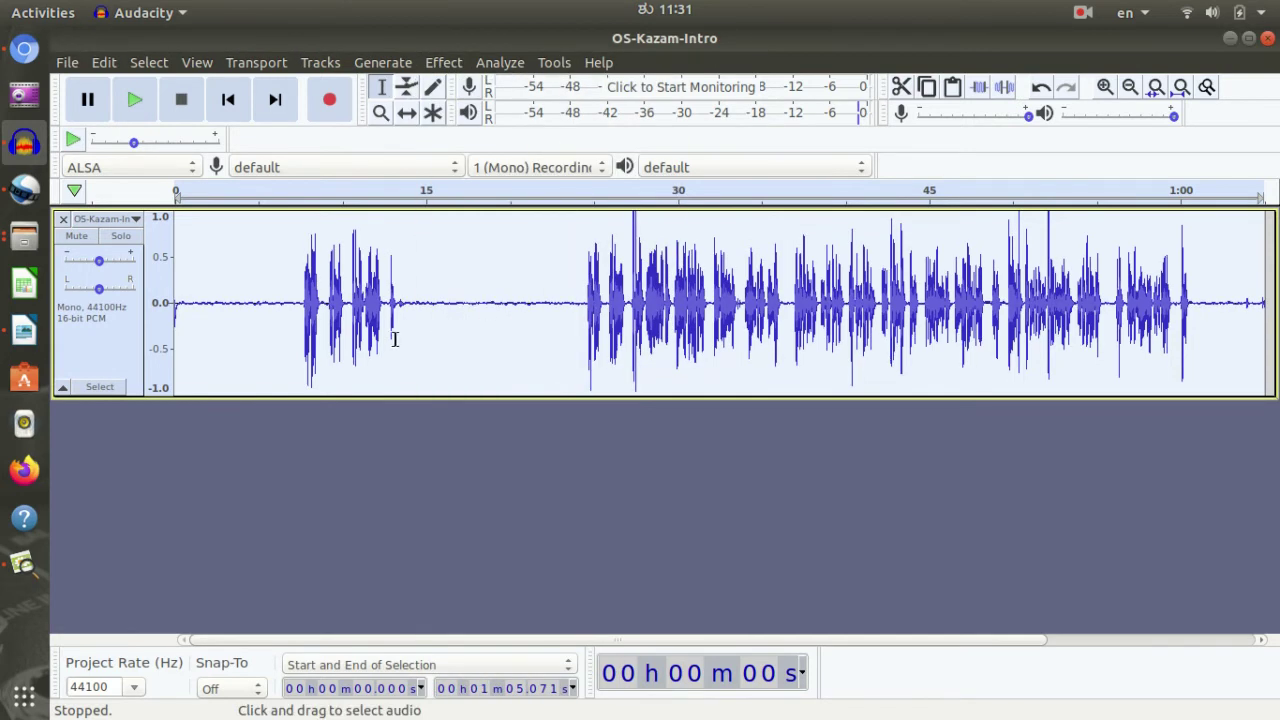
# Play the noise-reduced track from about 6.5 s and again from about 23.6 s to check how it sounds
pyautogui.click(285, 245)
pyautogui.press('space')
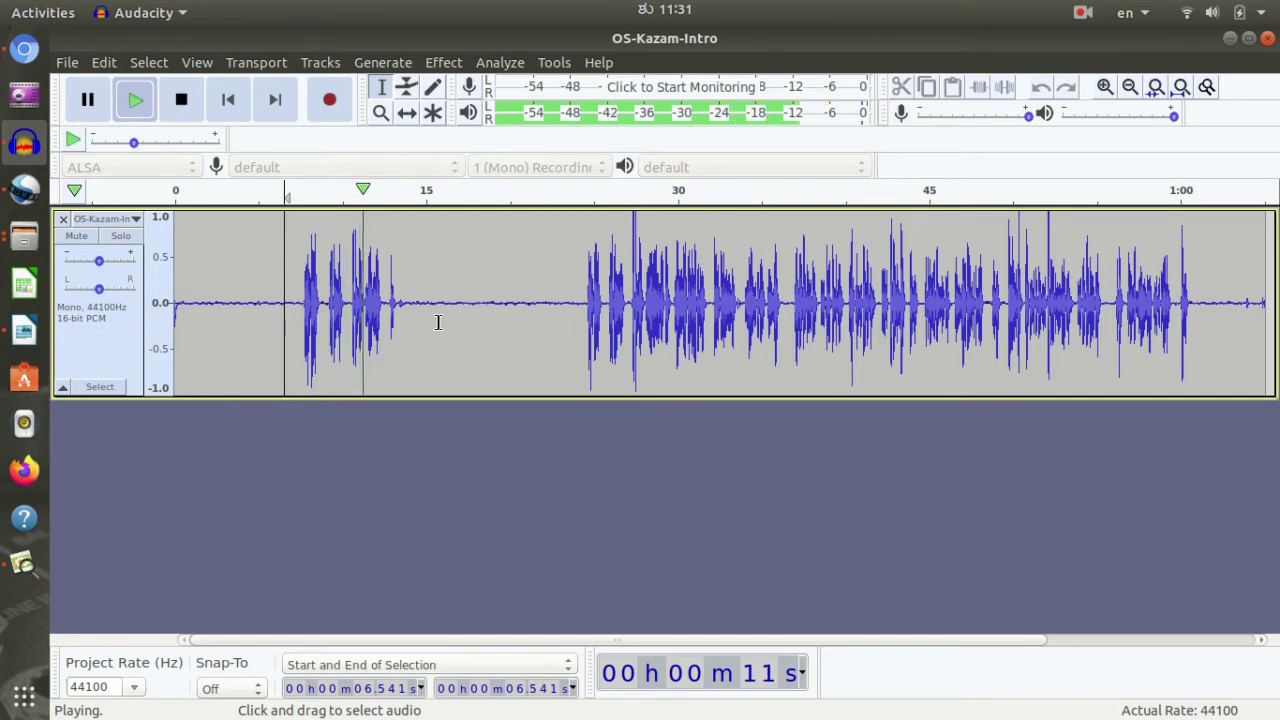
pyautogui.click(570, 270)
pyautogui.press('space')
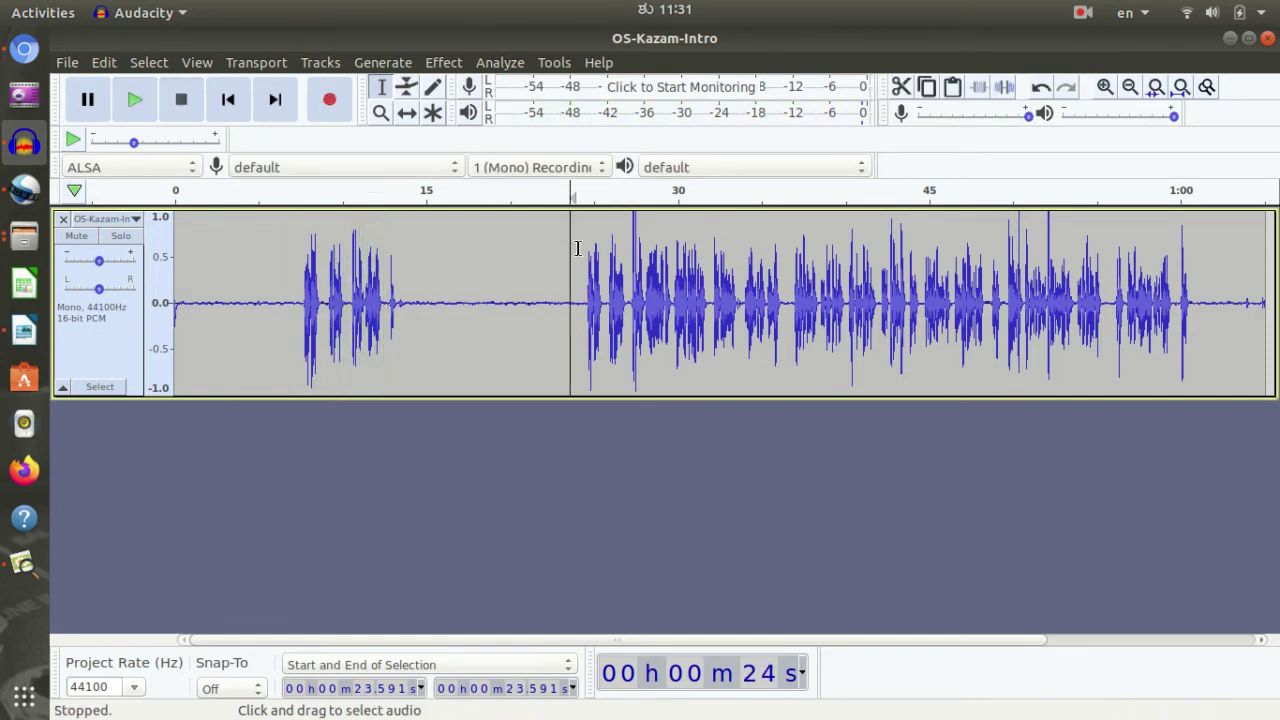
pyautogui.press('space')
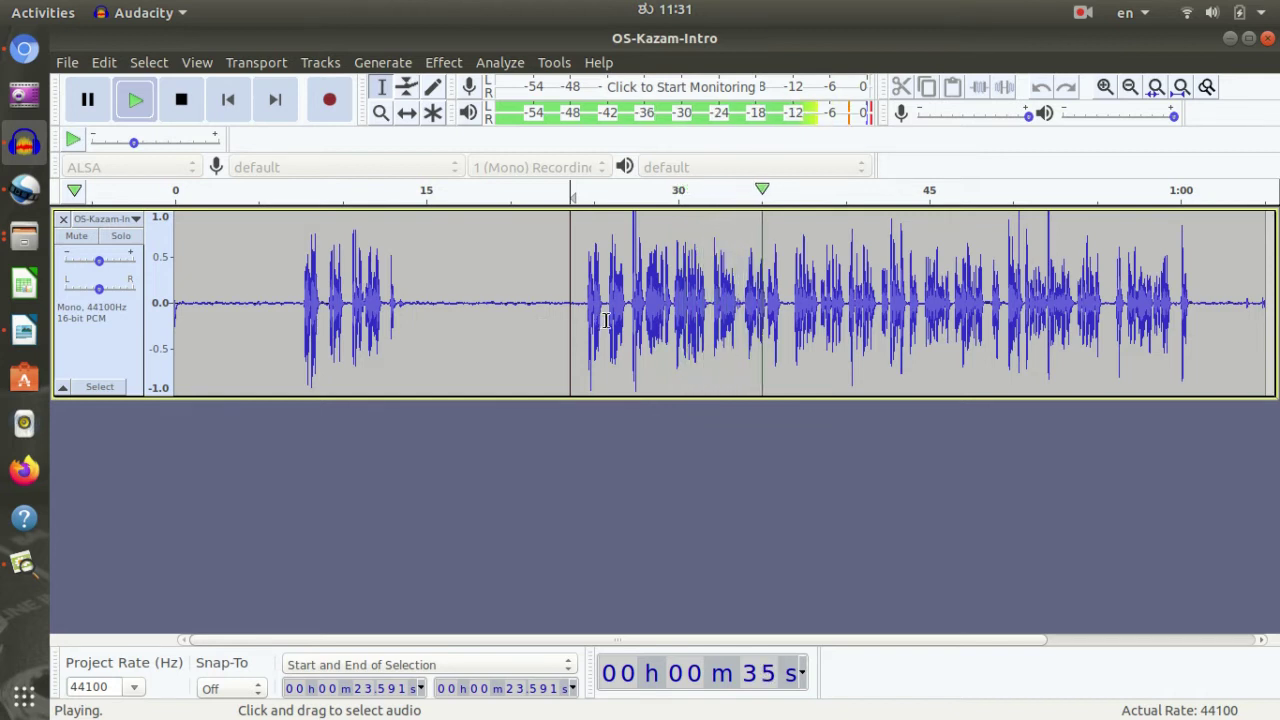
pyautogui.press('space')
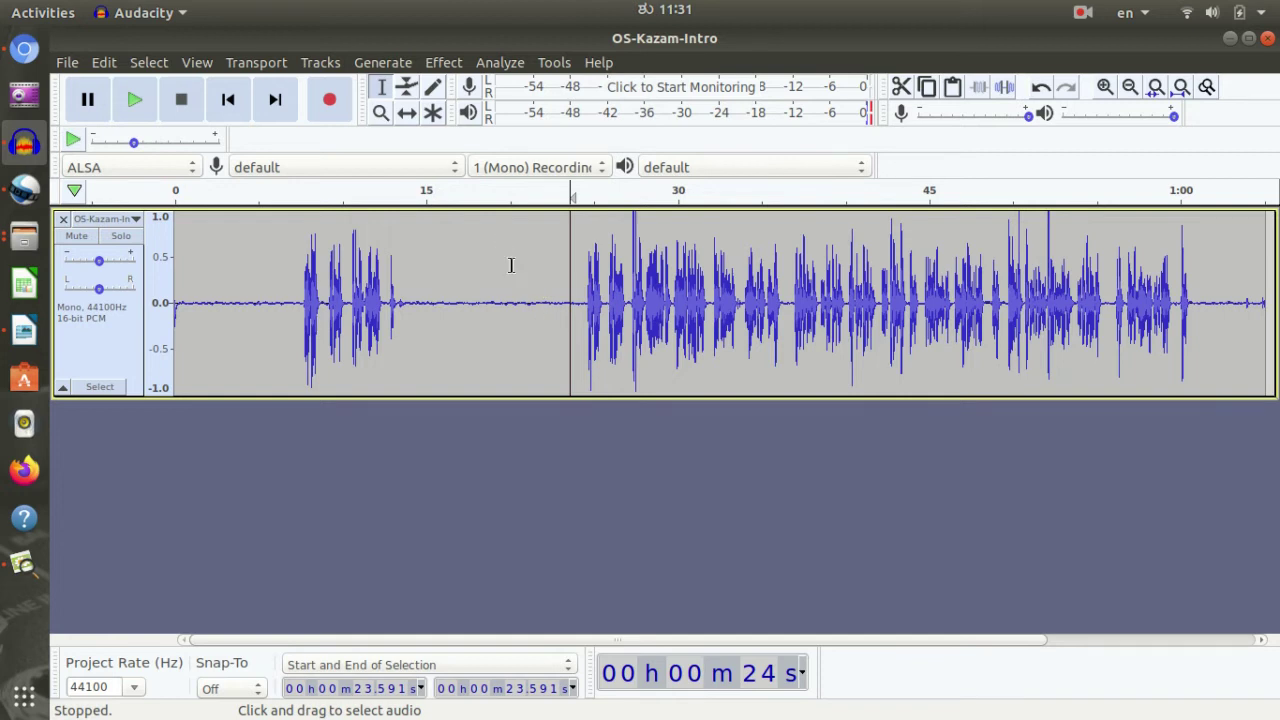
pyautogui.click(291, 249)
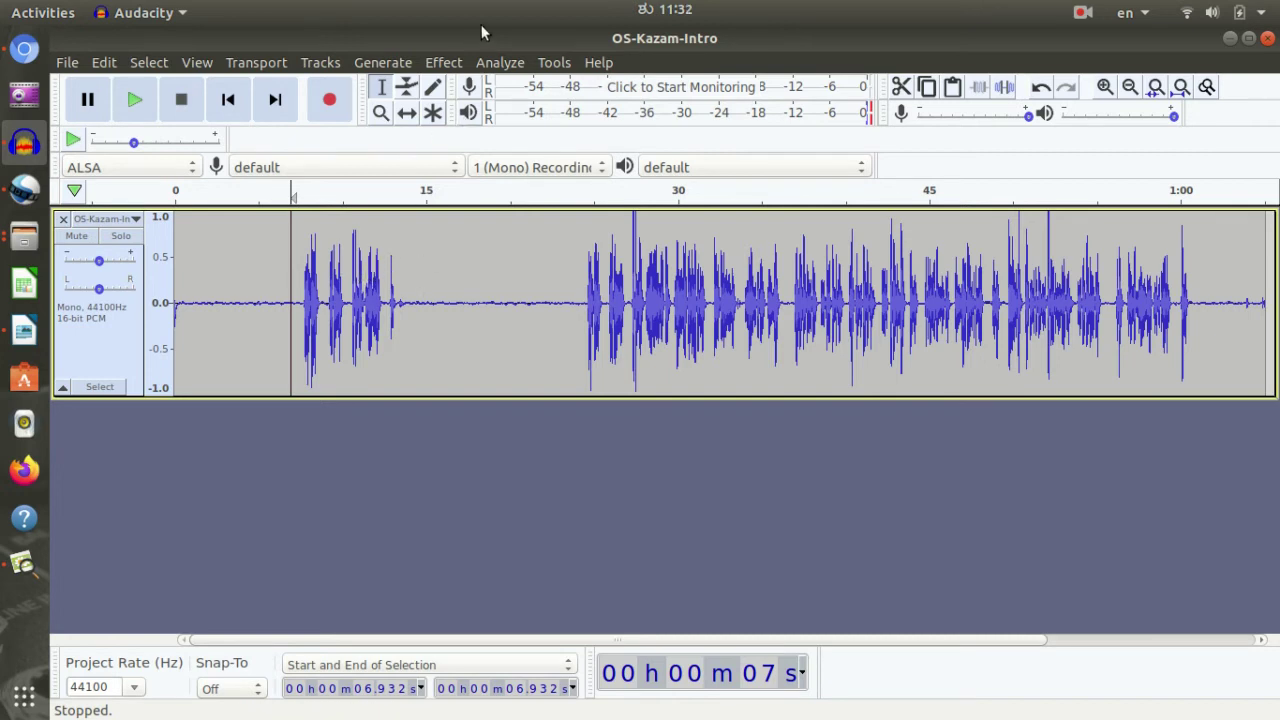
pyautogui.click(438, 66)
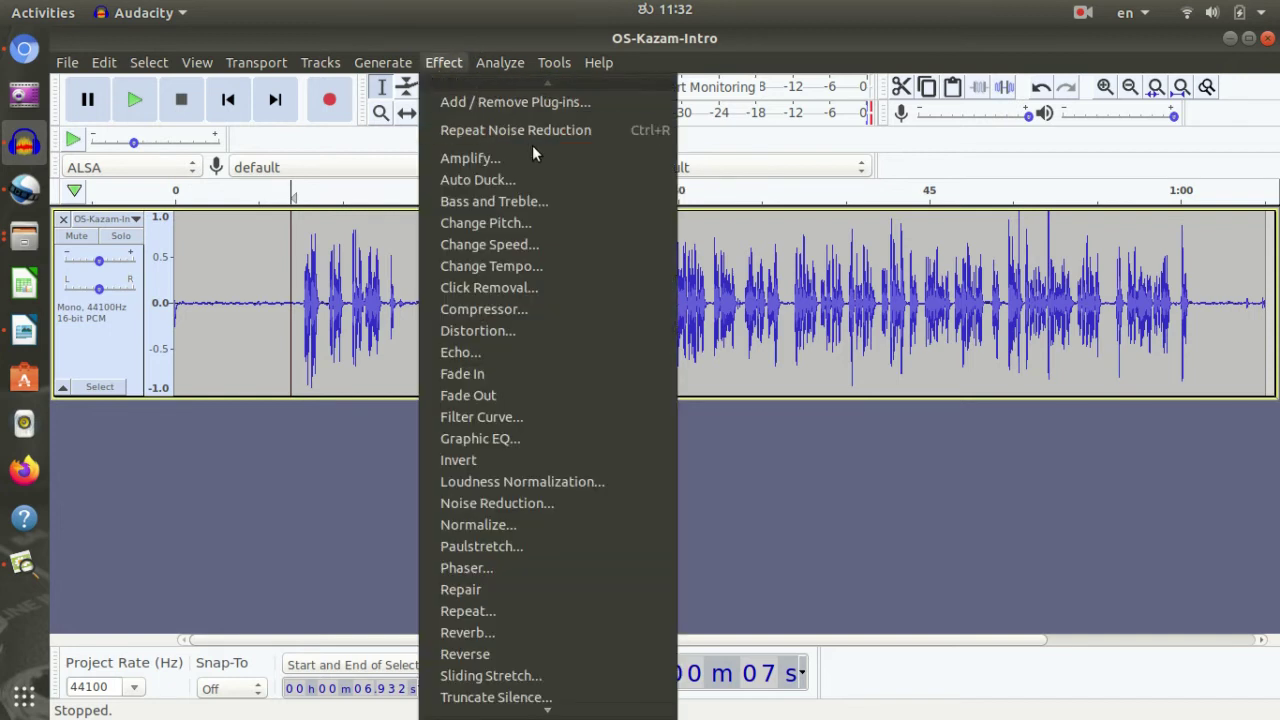
pyautogui.click(497, 159)
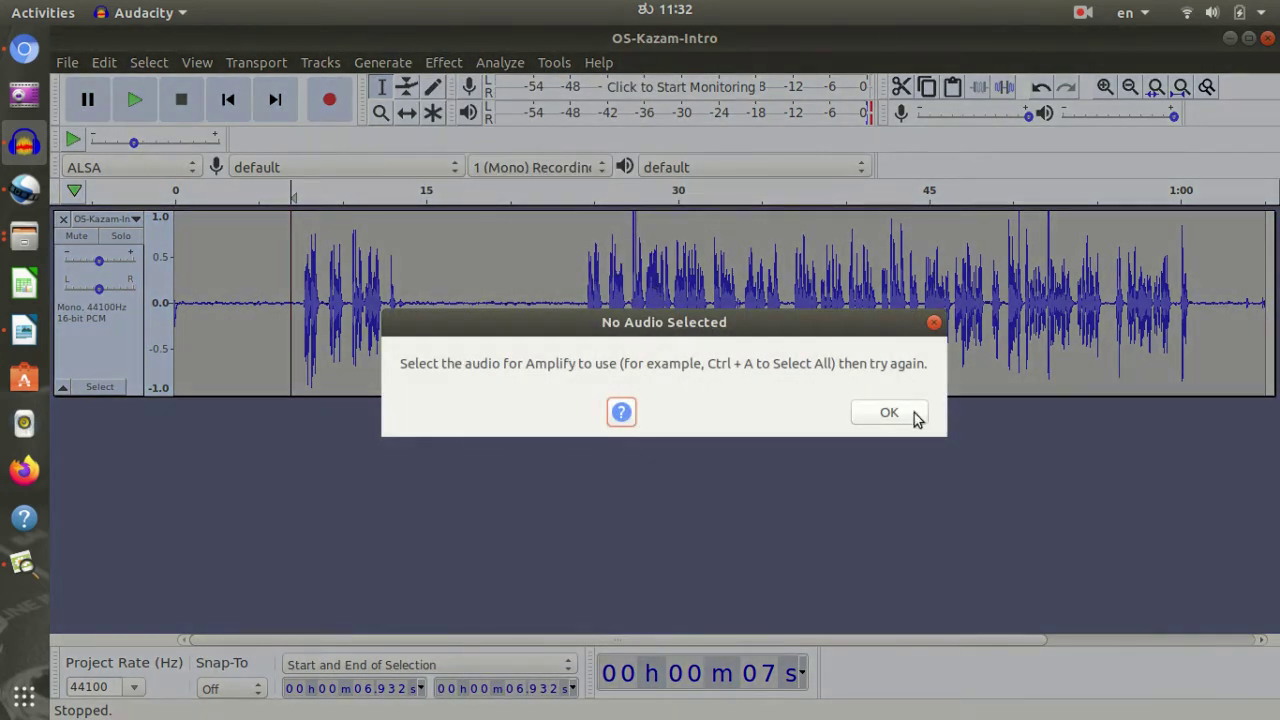
pyautogui.click(932, 322)
pyautogui.click(730, 354)
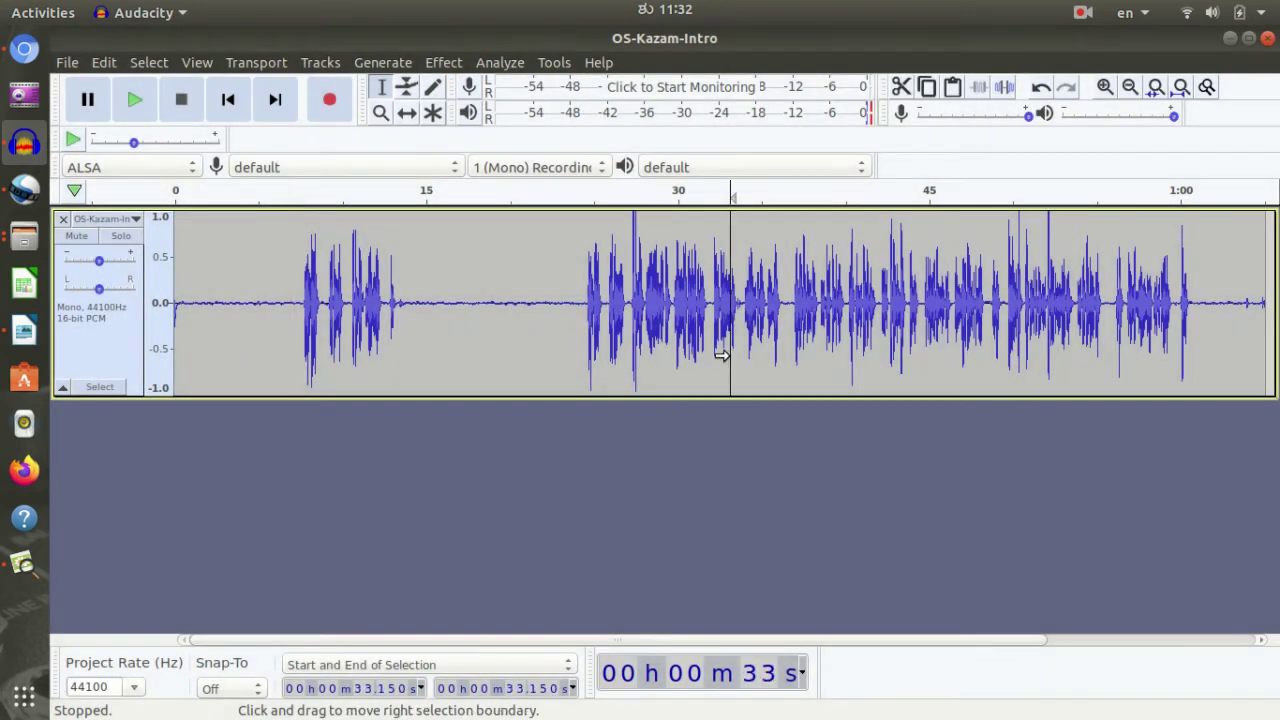
# Select the whole OS-Kazam-Intro track and amplify it by 1.0 dB with clipping allowed
pyautogui.hotkey('ctrl', 'a')
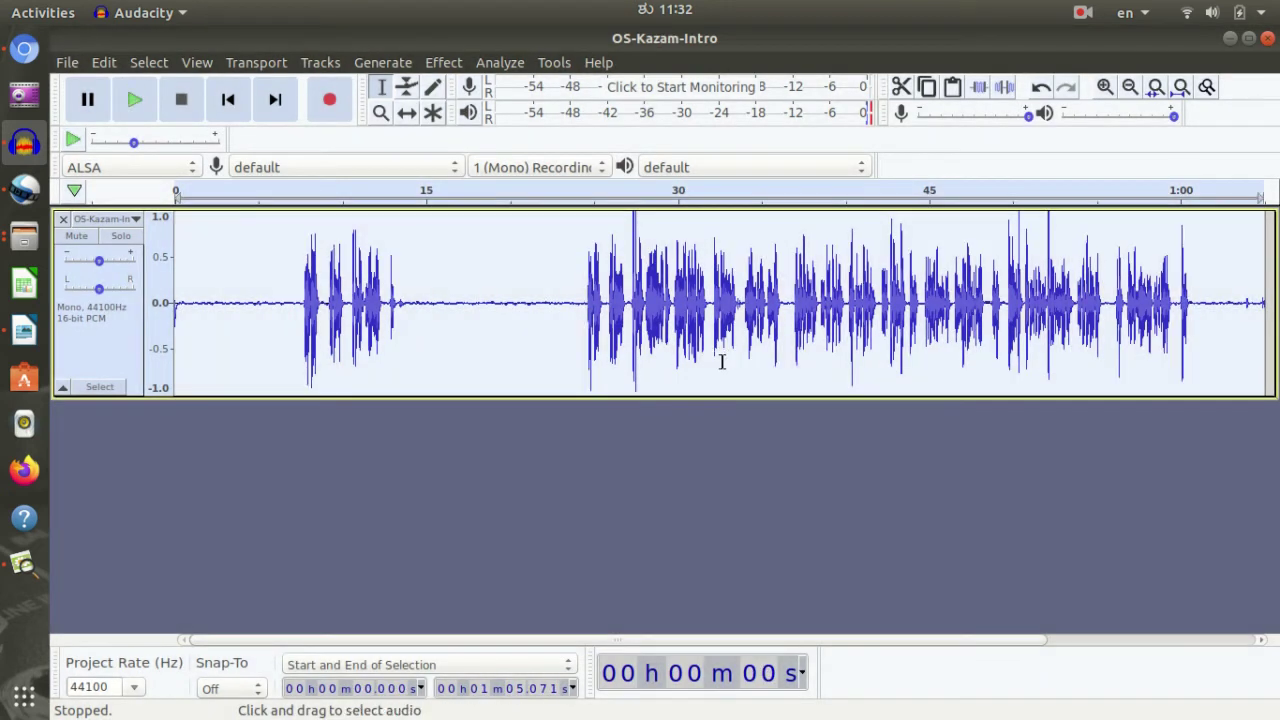
pyautogui.click(443, 62)
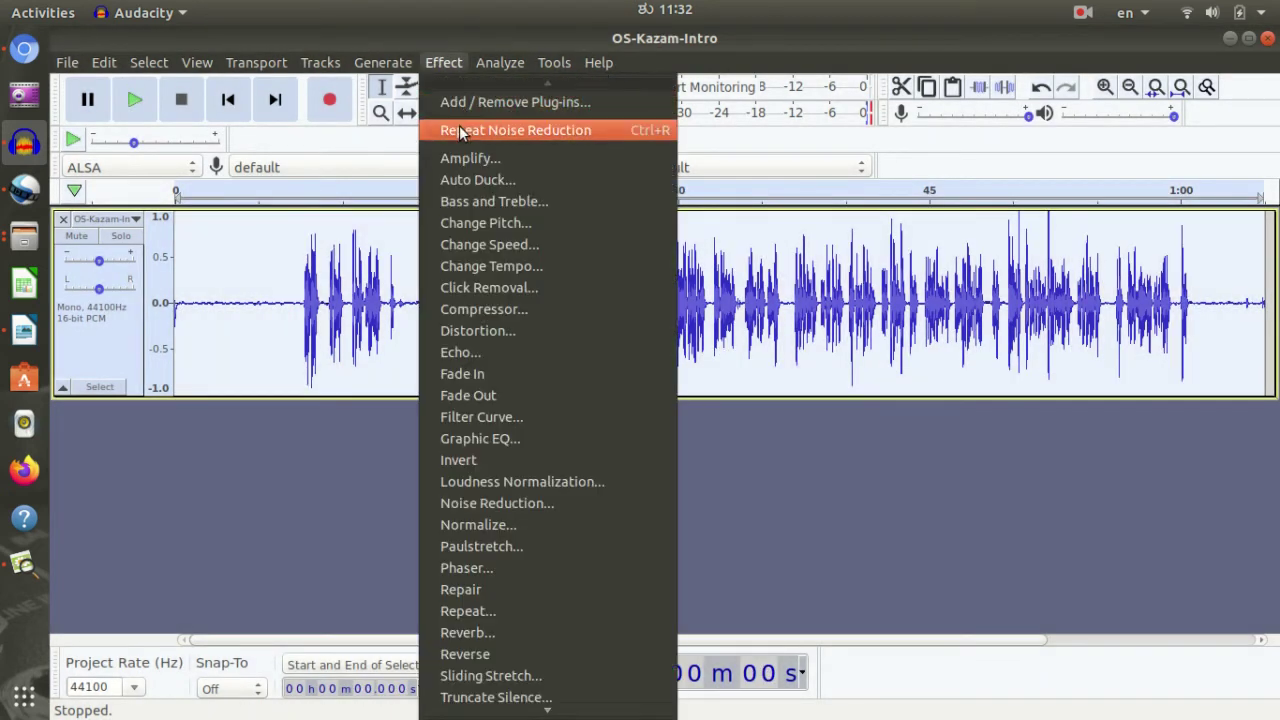
pyautogui.click(516, 156)
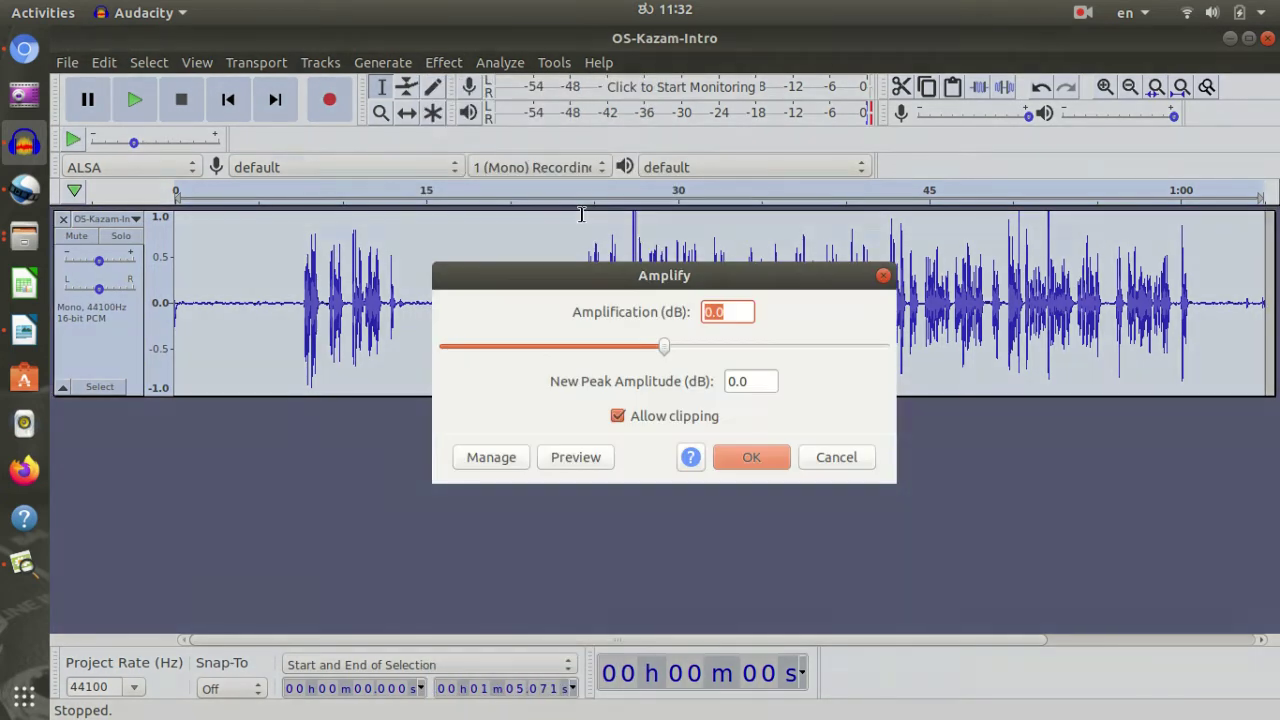
pyautogui.click(713, 314)
pyautogui.write('1')
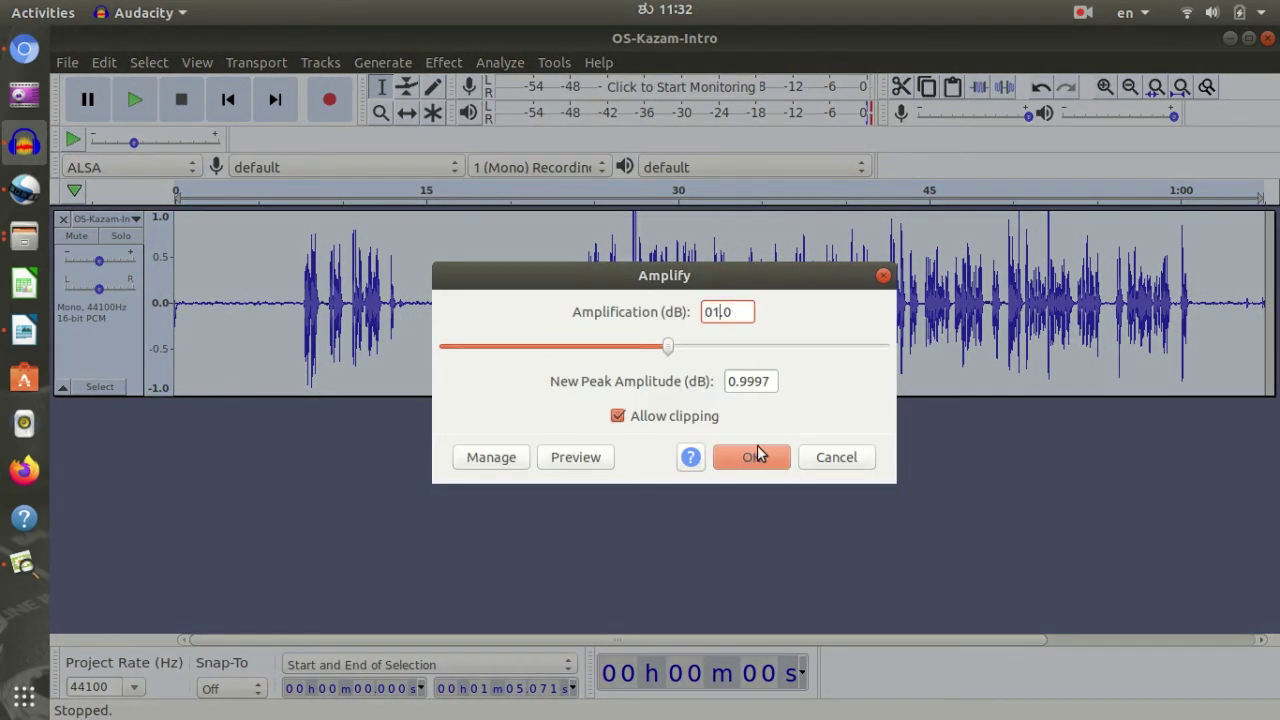
pyautogui.press('BackSpace')
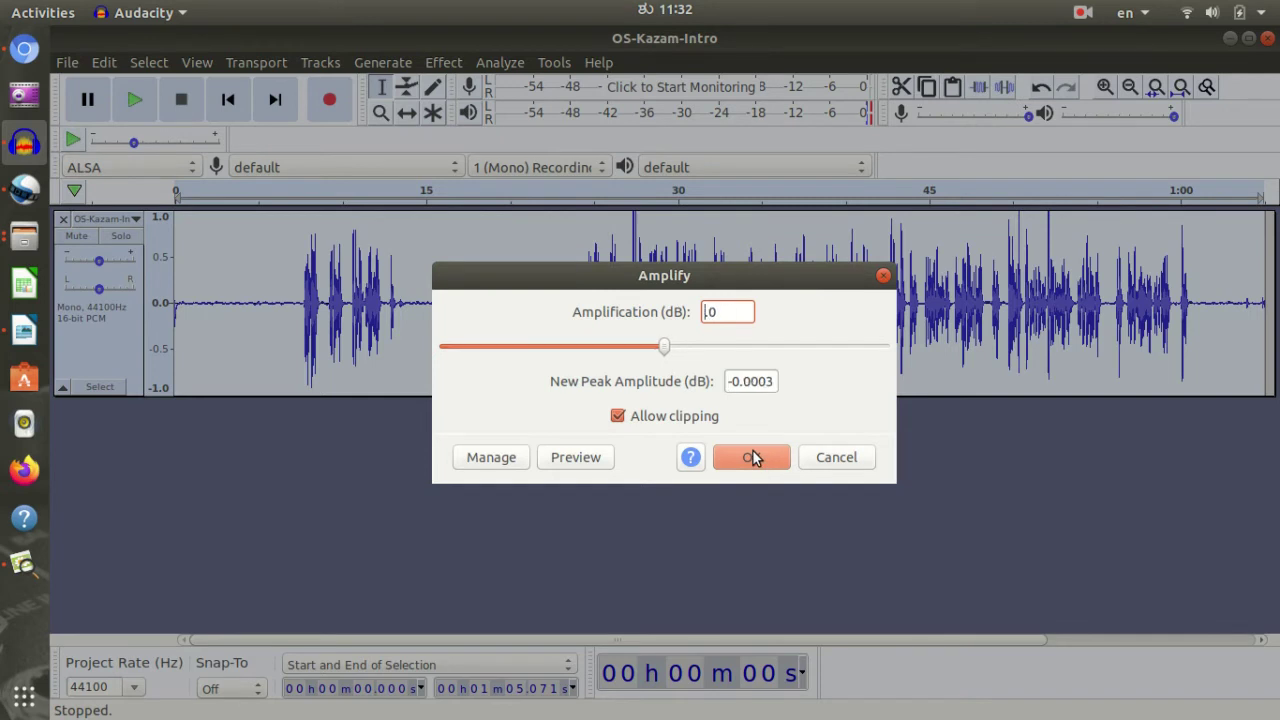
pyautogui.write('1')
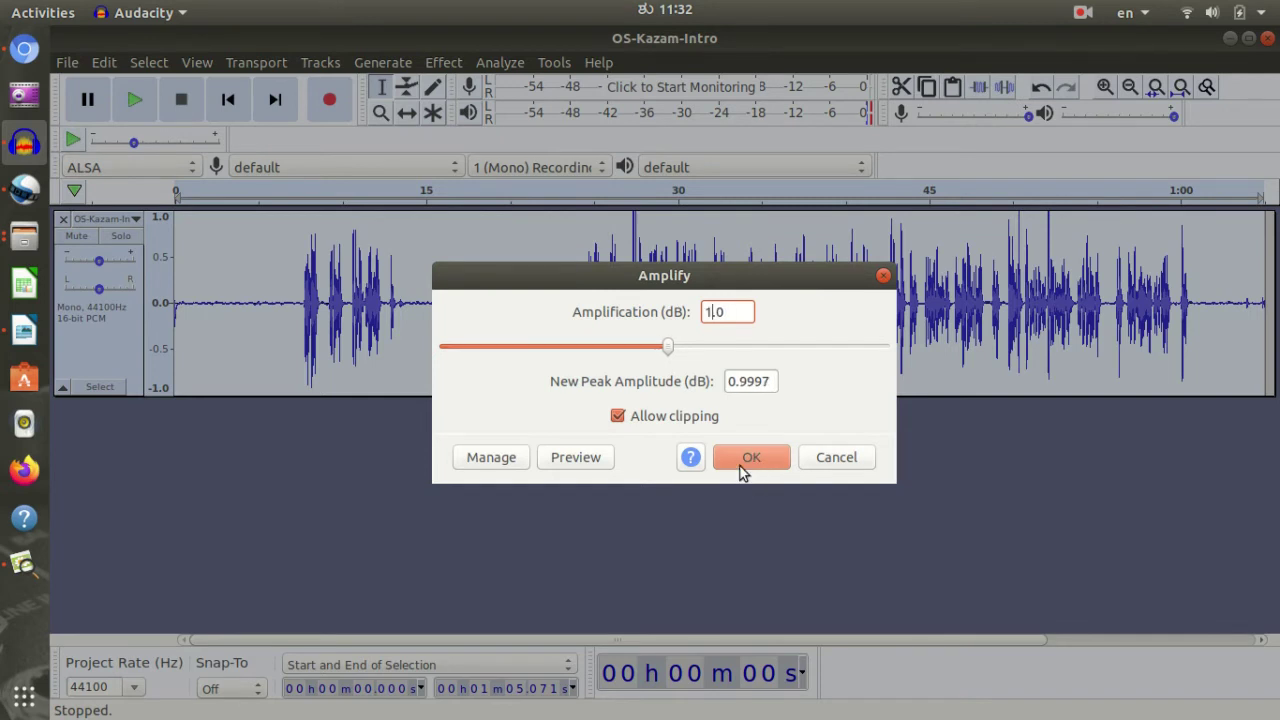
pyautogui.click(739, 460)
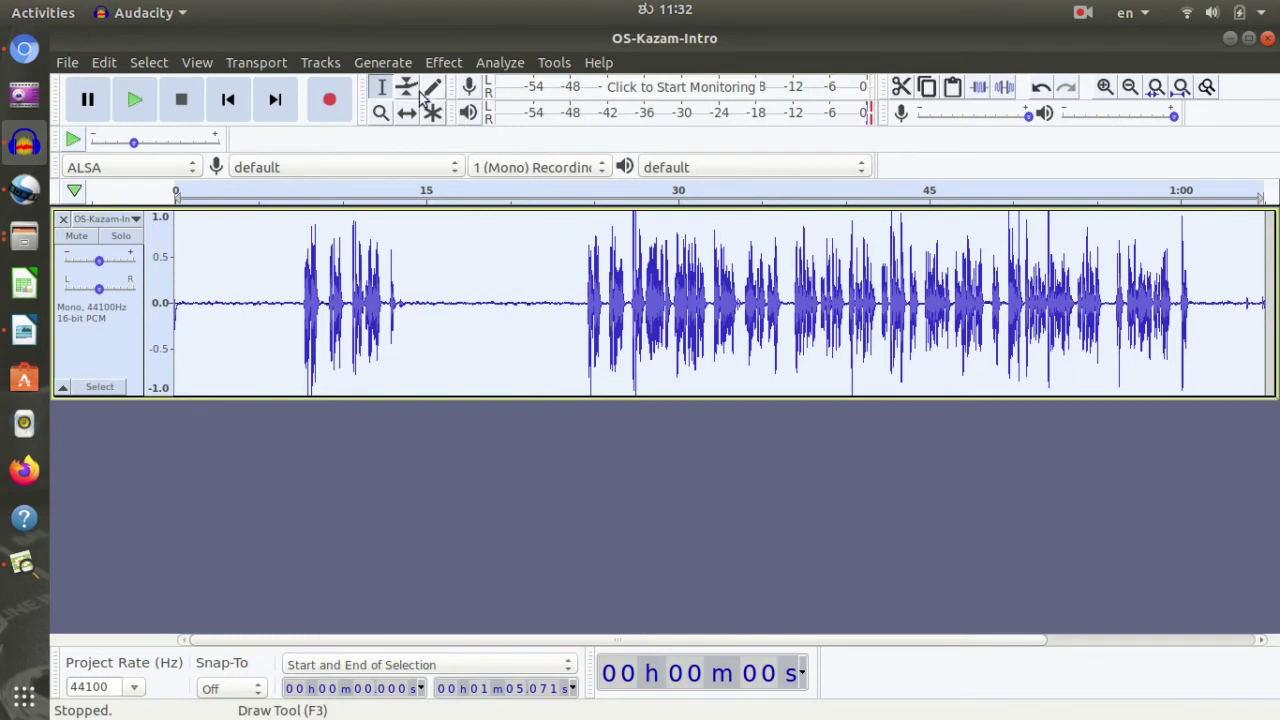
# Amplify the whole track by a further 3.0 dB
pyautogui.click(443, 62)
pyautogui.click(514, 161)
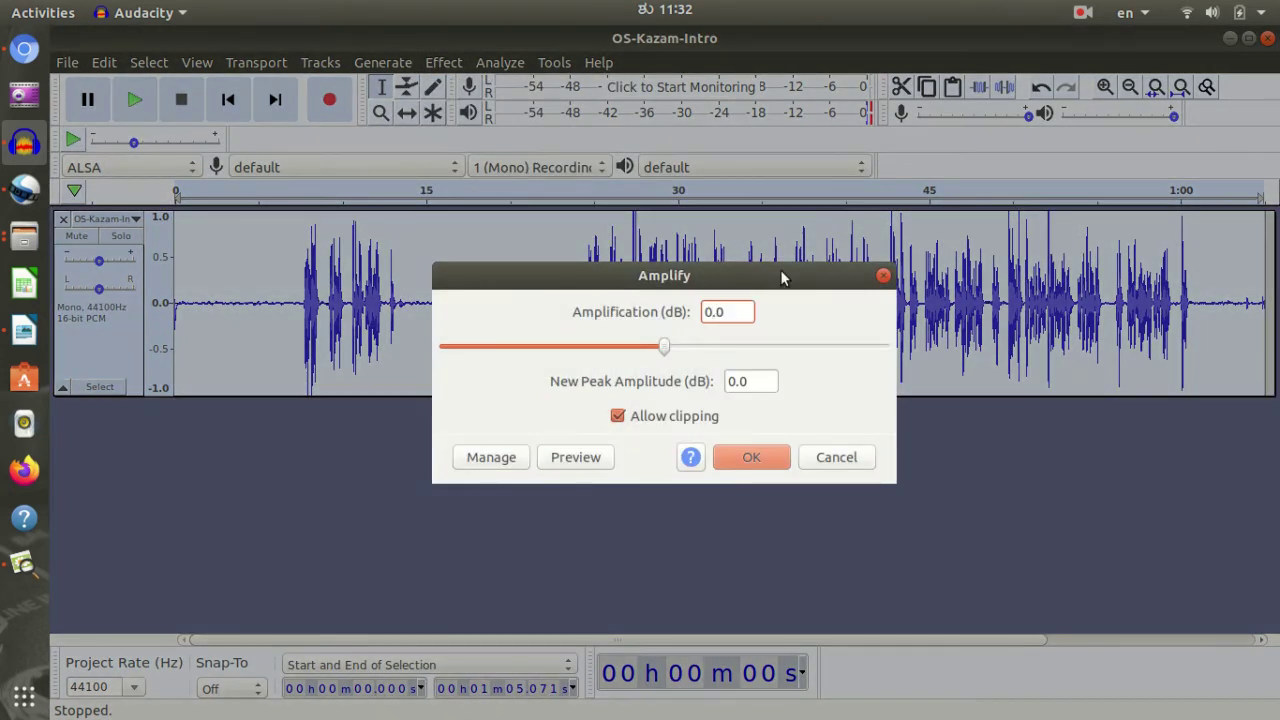
pyautogui.write('3')
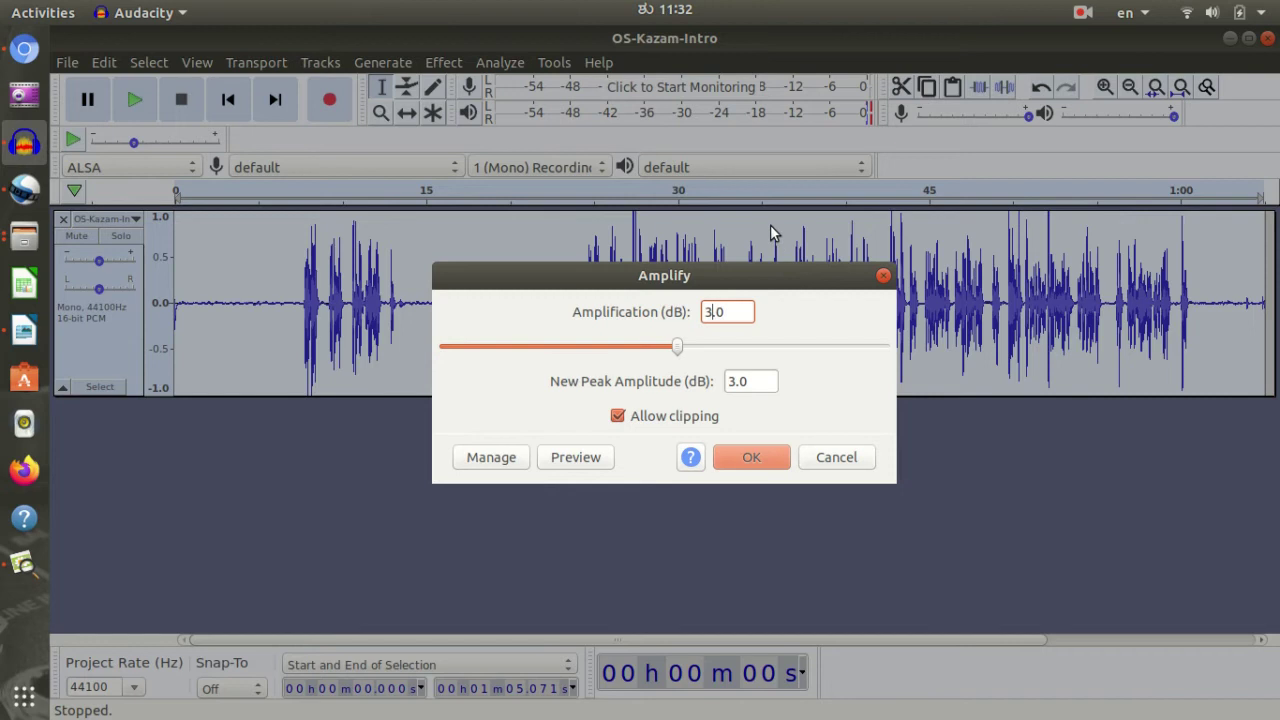
pyautogui.click(760, 456)
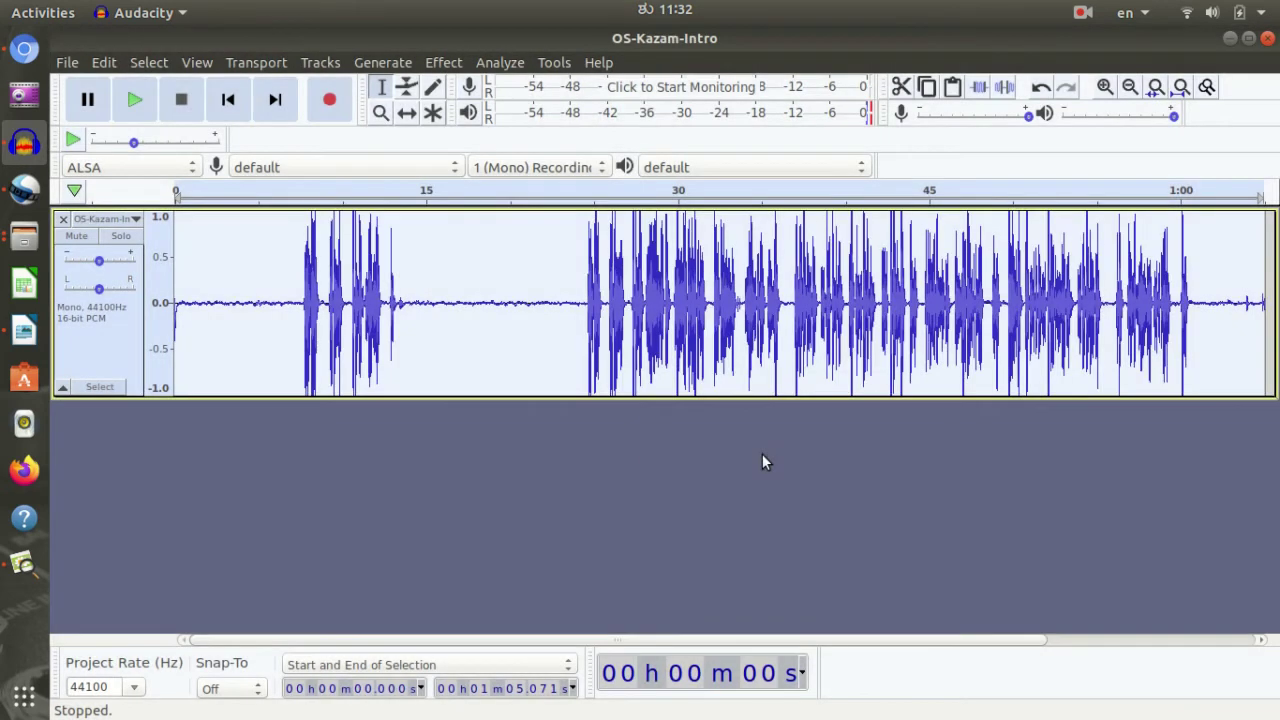
# Amplify the whole track by another 1 dB
pyautogui.click(444, 62)
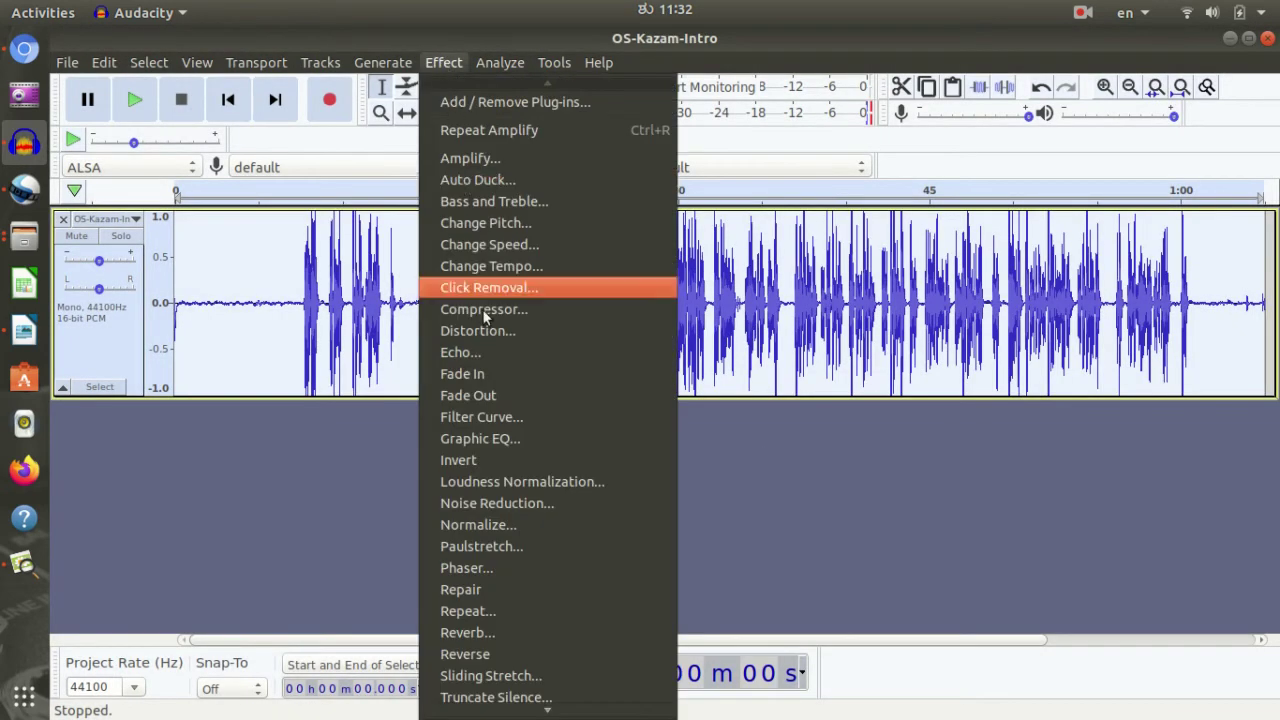
pyautogui.click(480, 158)
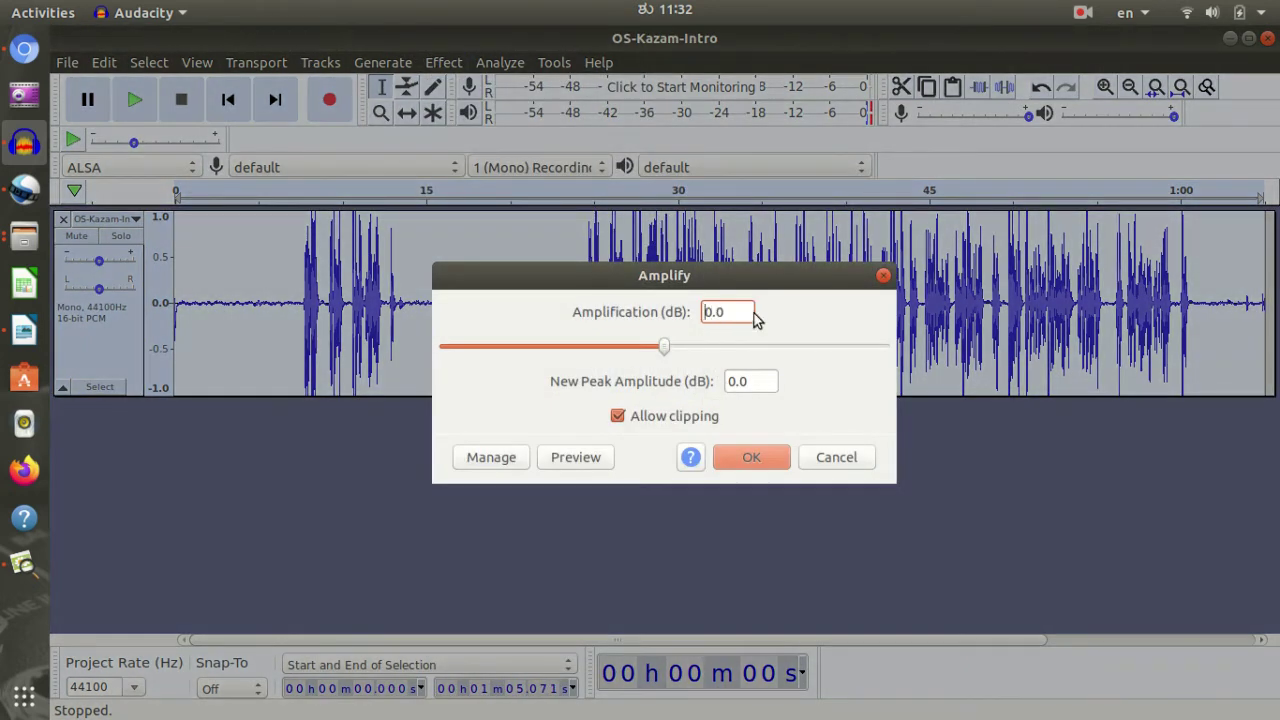
pyautogui.write('1')
pyautogui.click(763, 458)
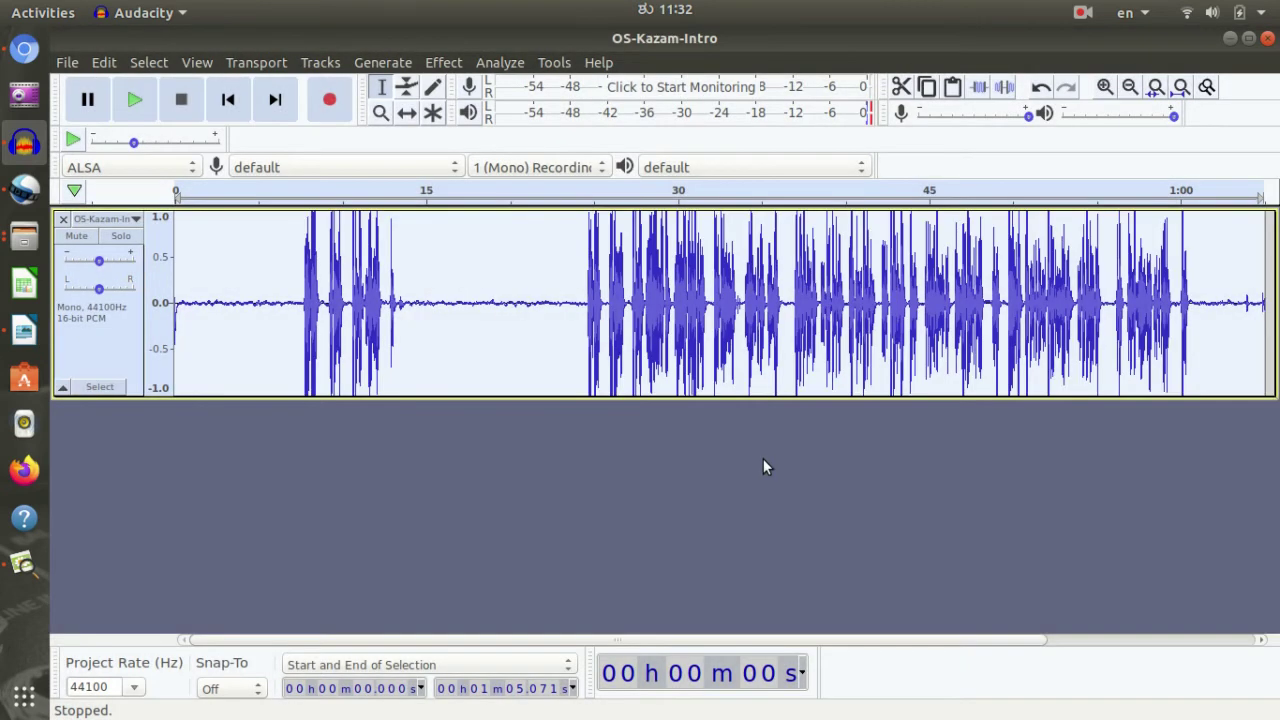
# Amplify the whole track by 10.0 dB with clipping allowed
pyautogui.click(446, 63)
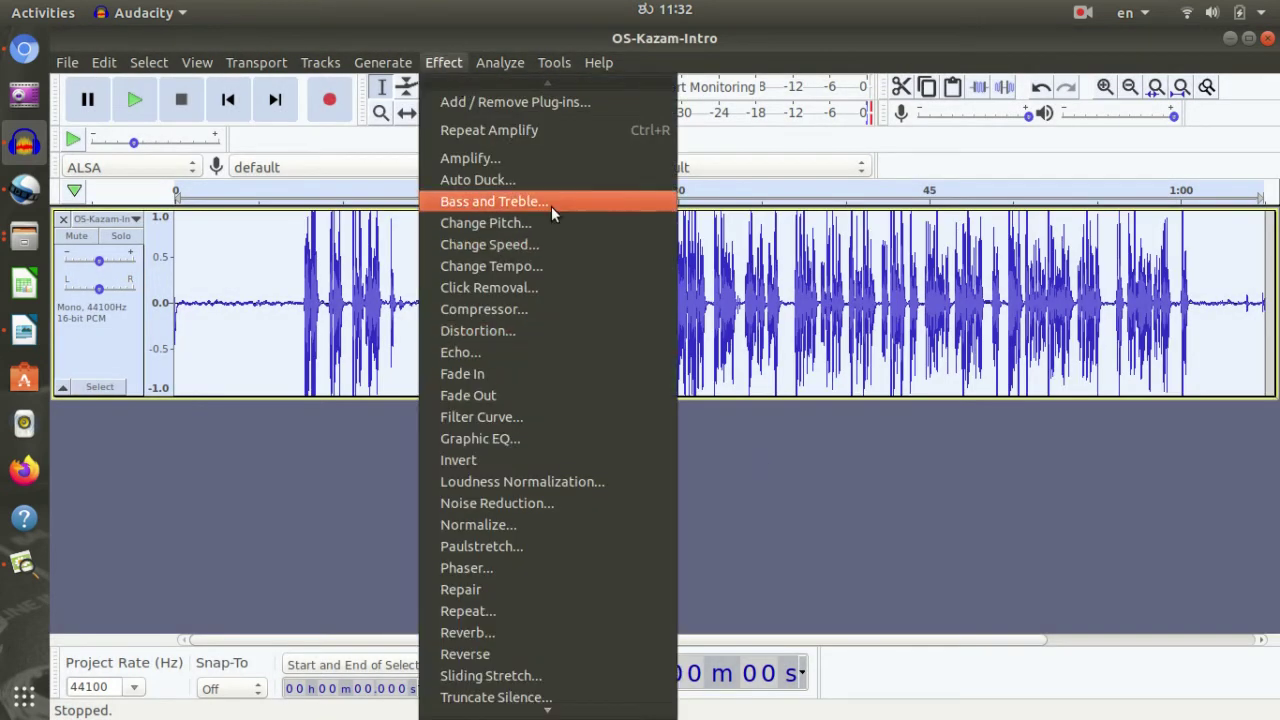
pyautogui.click(500, 158)
pyautogui.click(709, 315)
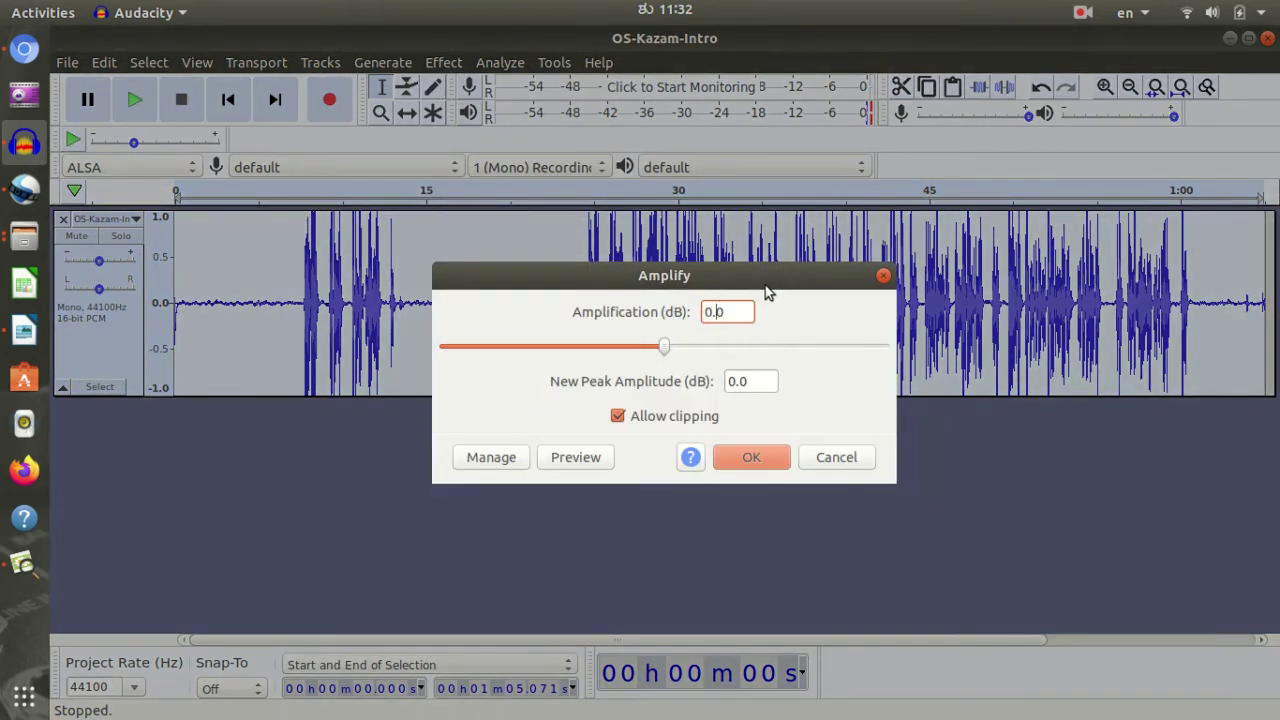
pyautogui.write('1')
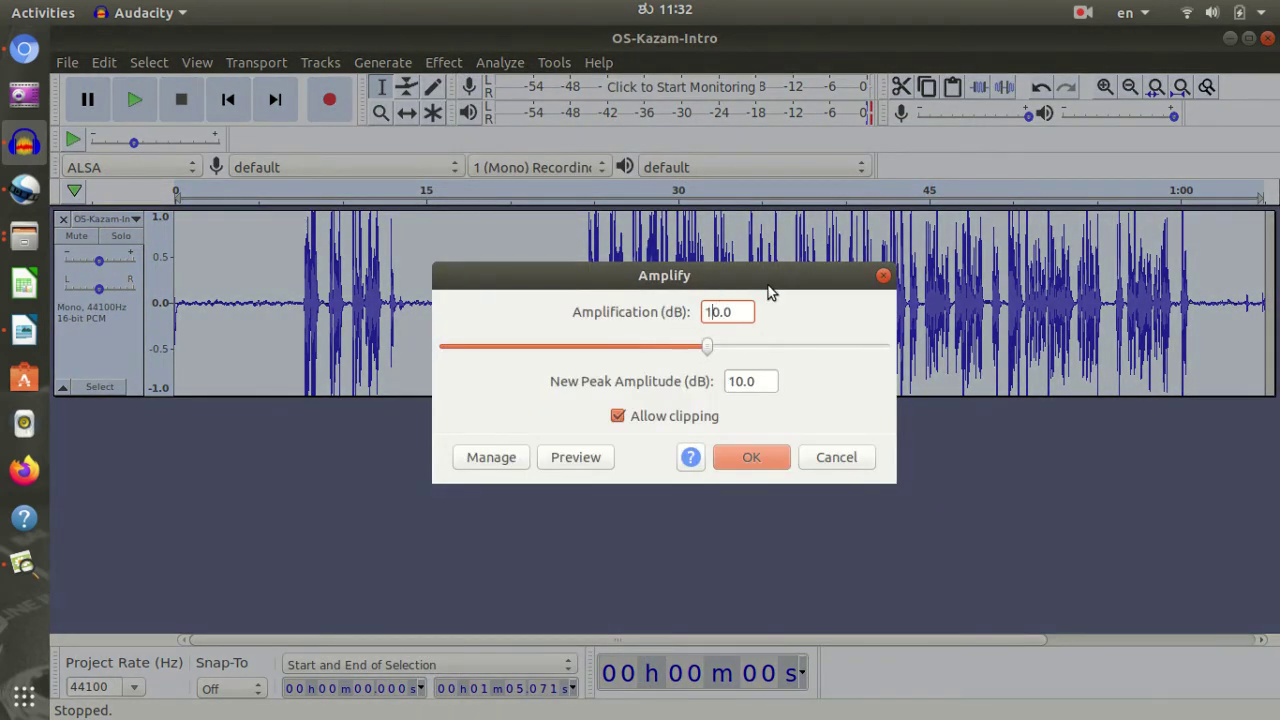
pyautogui.click(751, 456)
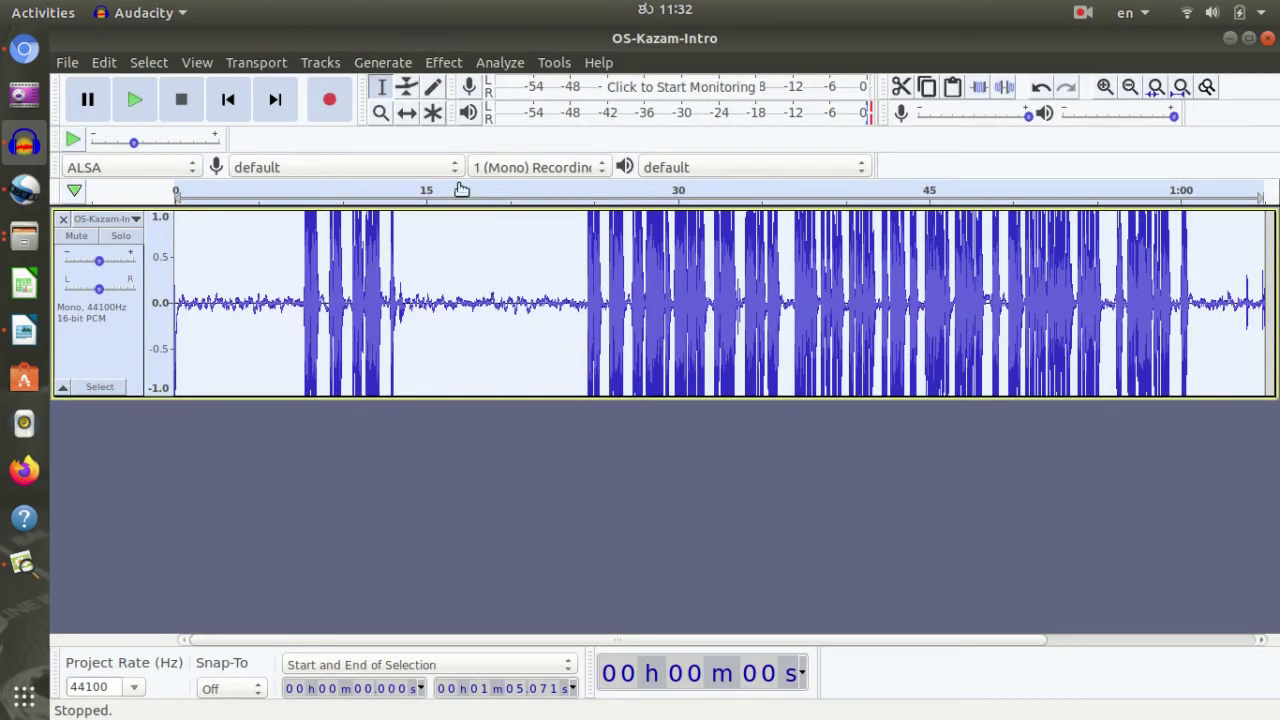
# Lower the whole track's level with Amplify, using a negative amplification of about -16 dB
pyautogui.click(444, 62)
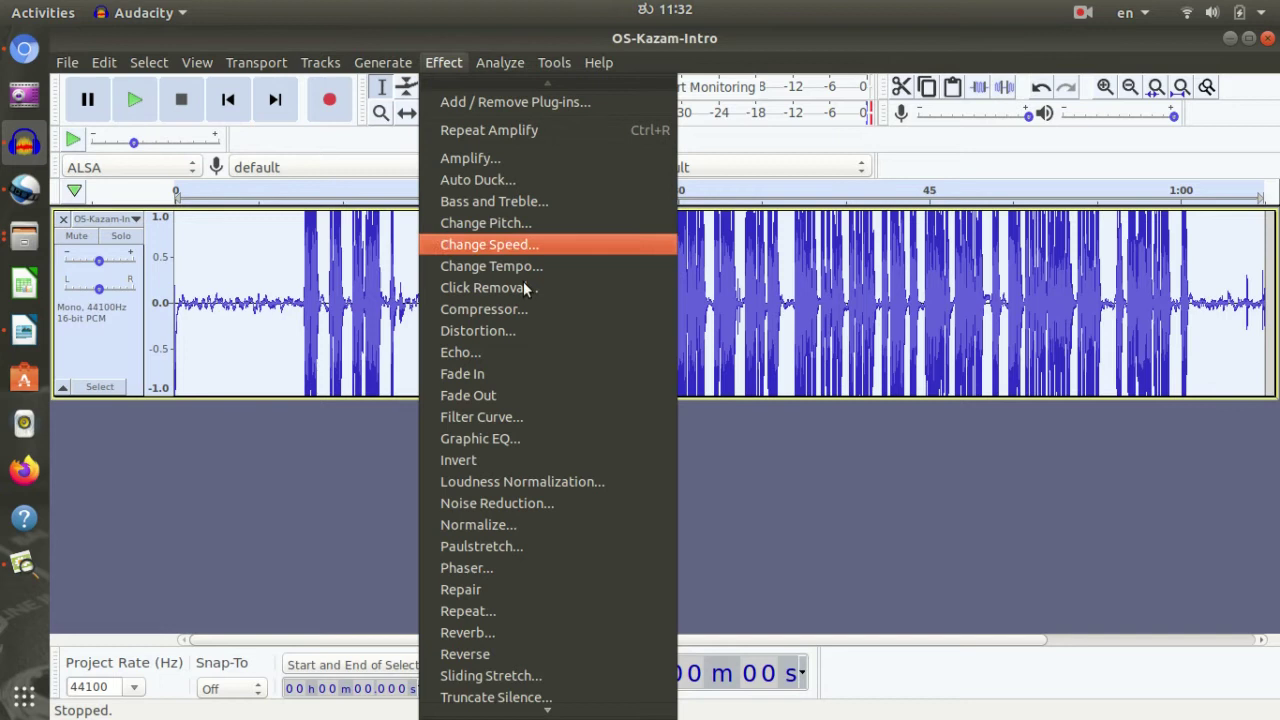
pyautogui.click(524, 157)
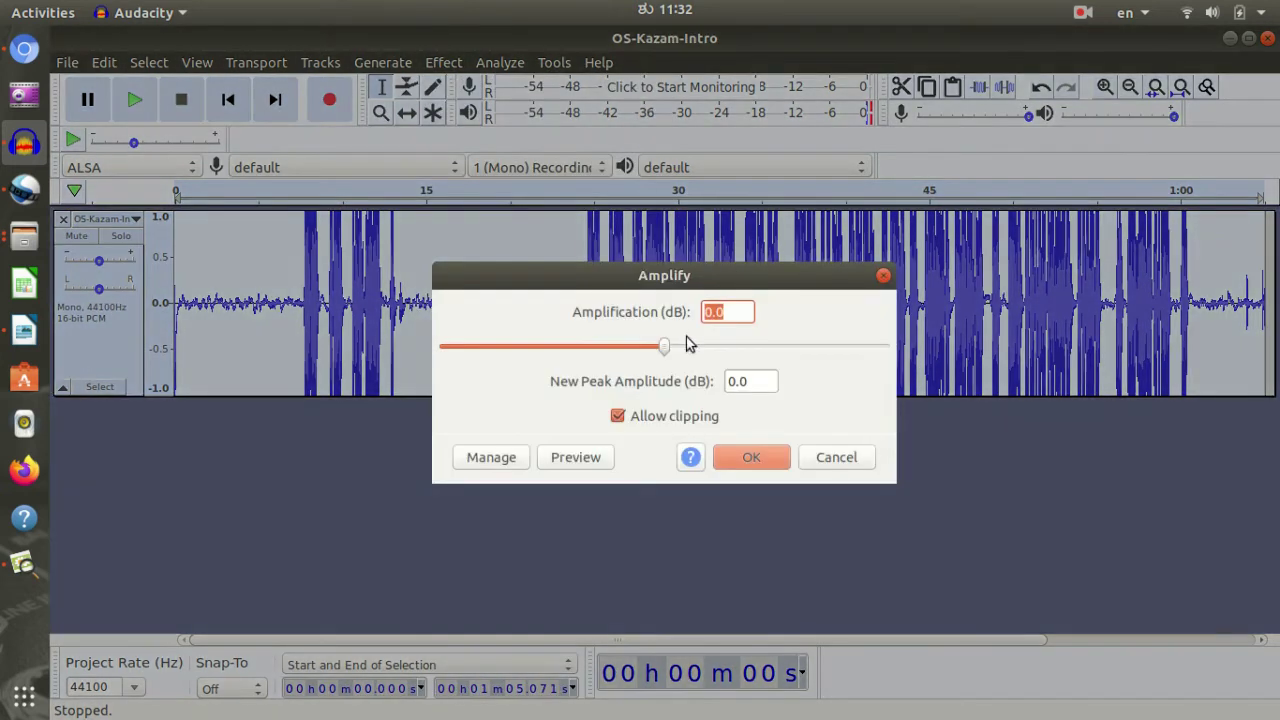
pyautogui.moveTo(665, 352); pyautogui.dragTo(594, 360)
pyautogui.click(739, 464)
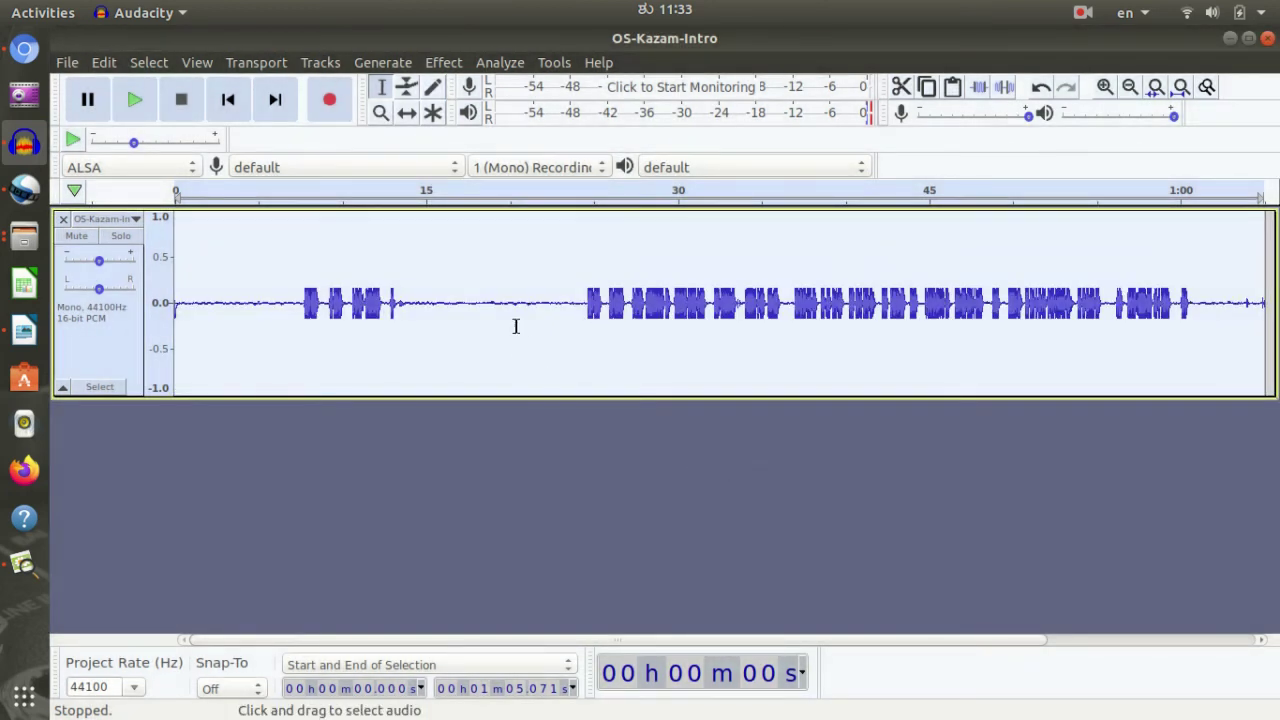
# Try to amplify the whole track by 4.7 dB with clipping allowed
pyautogui.click(446, 62)
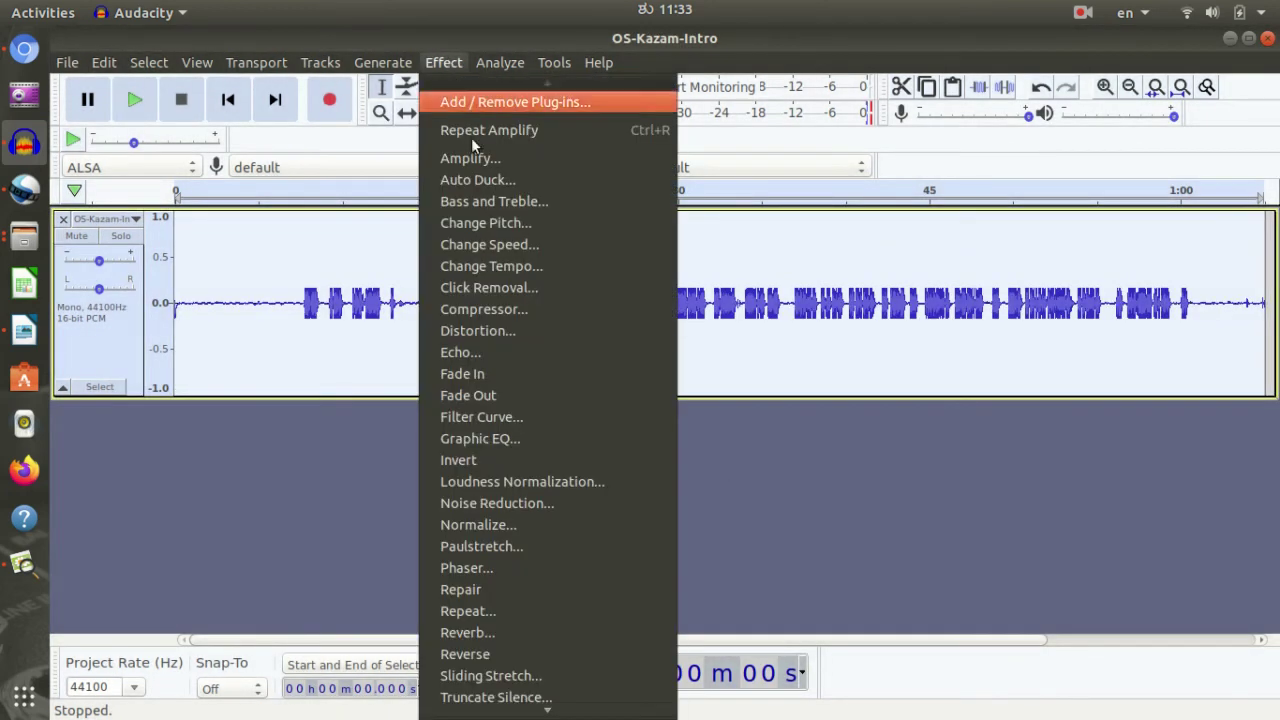
pyautogui.click(528, 158)
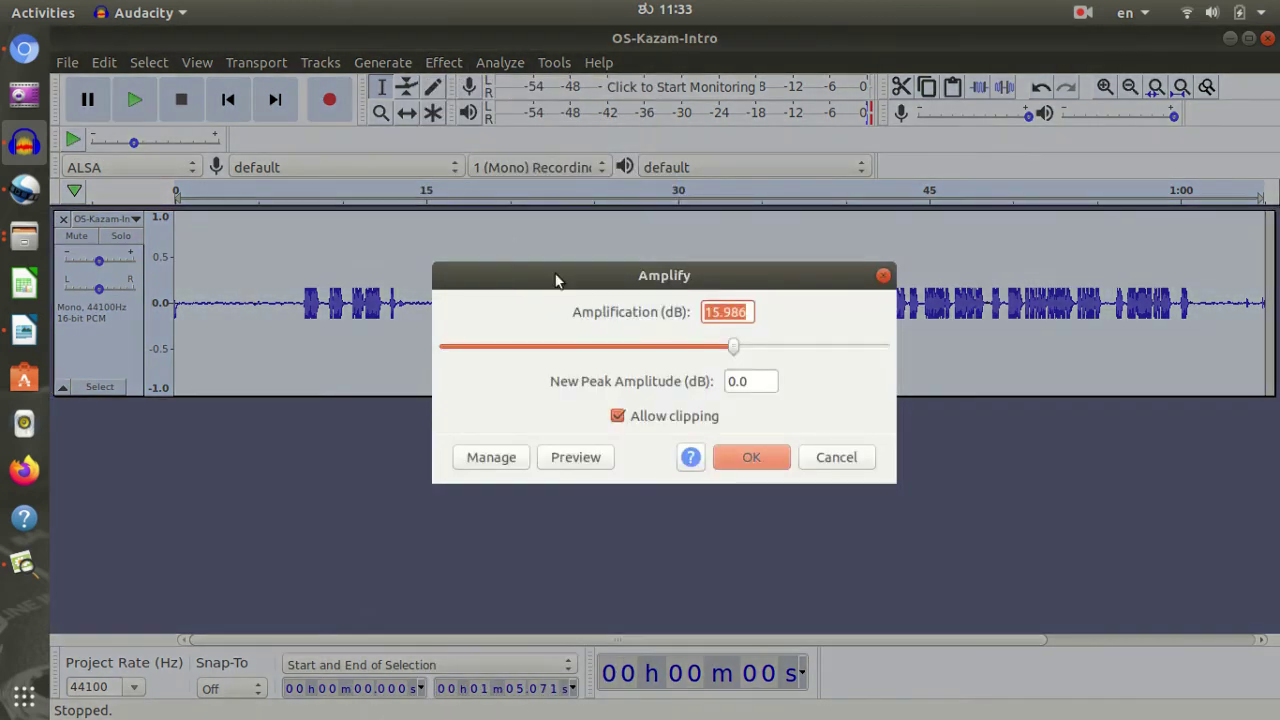
pyautogui.moveTo(731, 350); pyautogui.dragTo(680, 360)
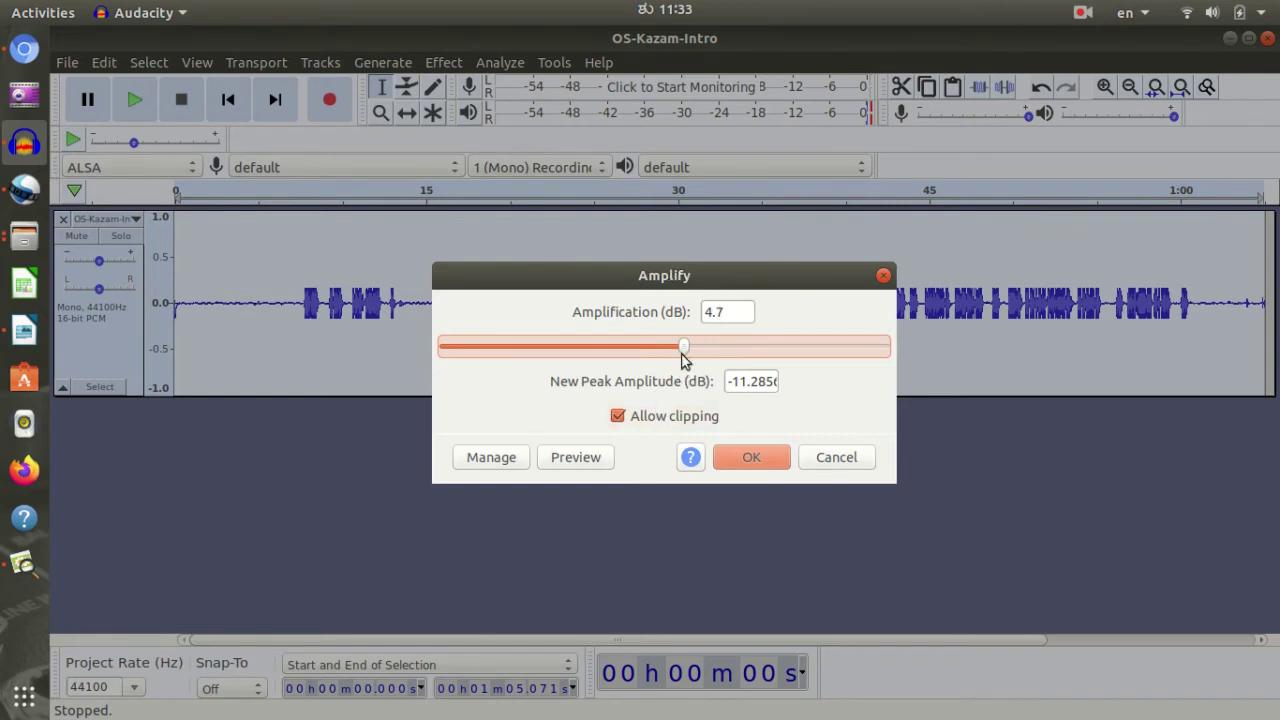
pyautogui.click(763, 457)
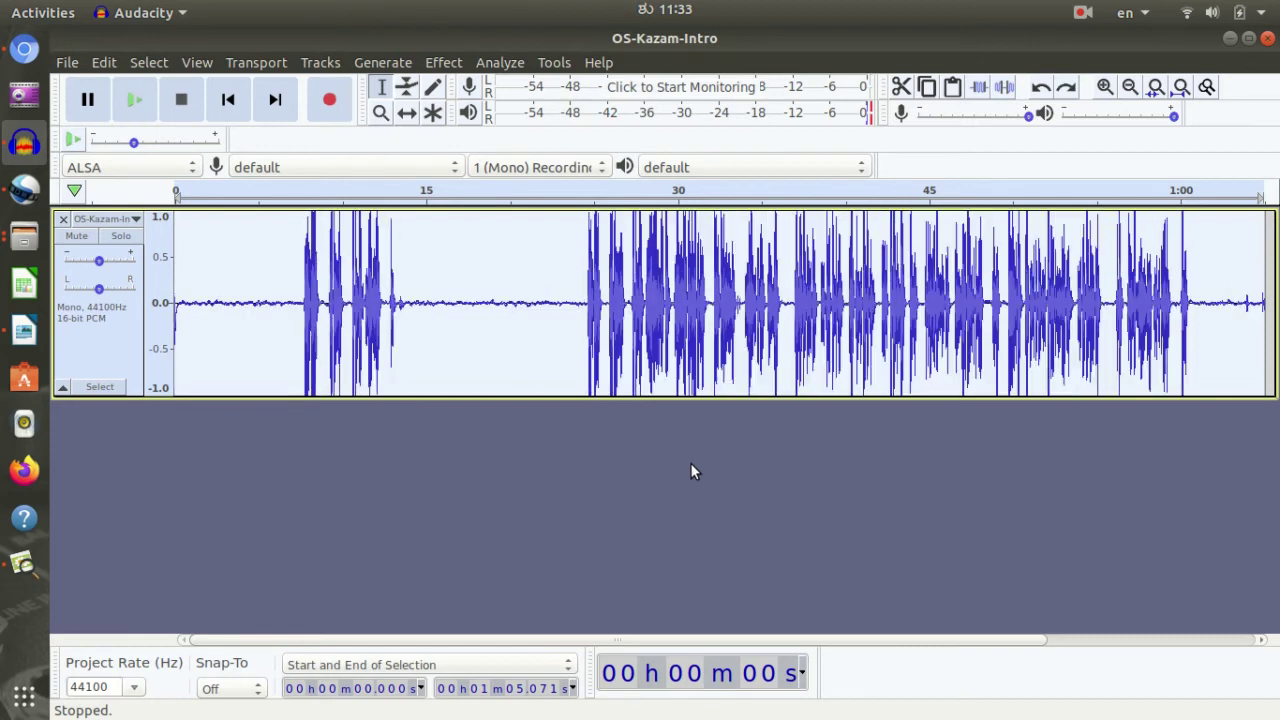
pyautogui.click(541, 410)
pyautogui.click(443, 62)
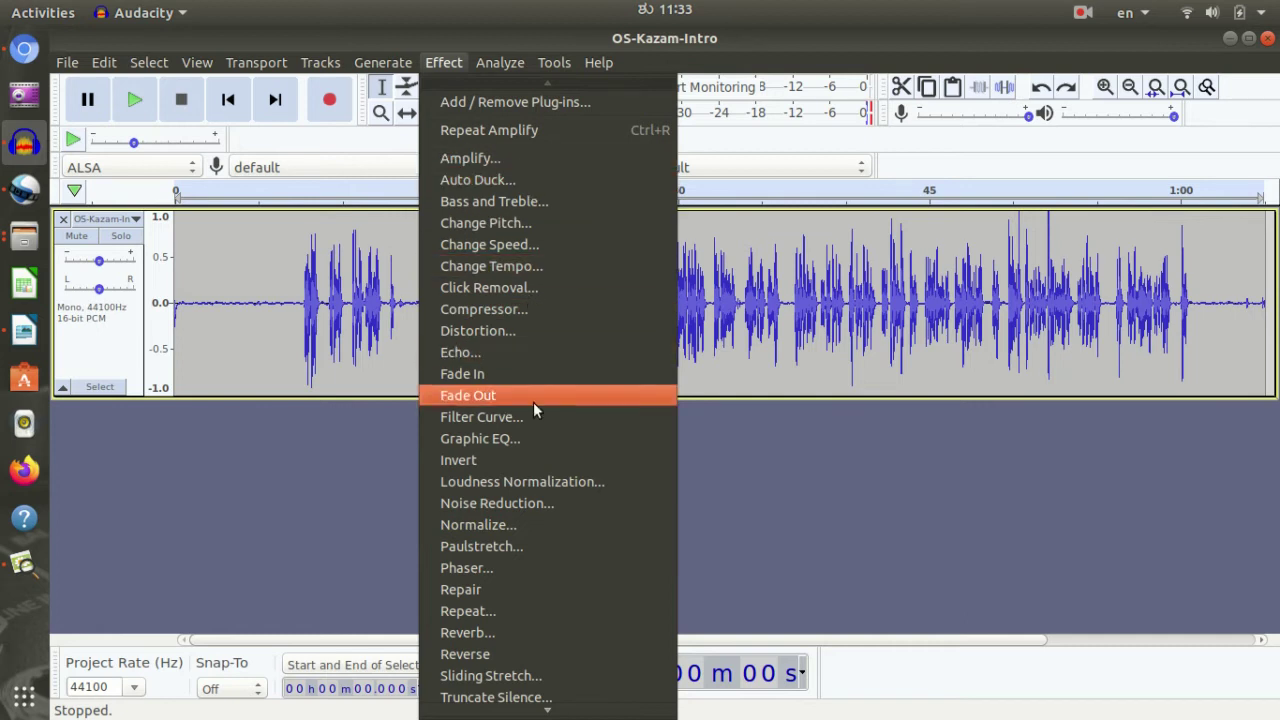
pyautogui.click(771, 463)
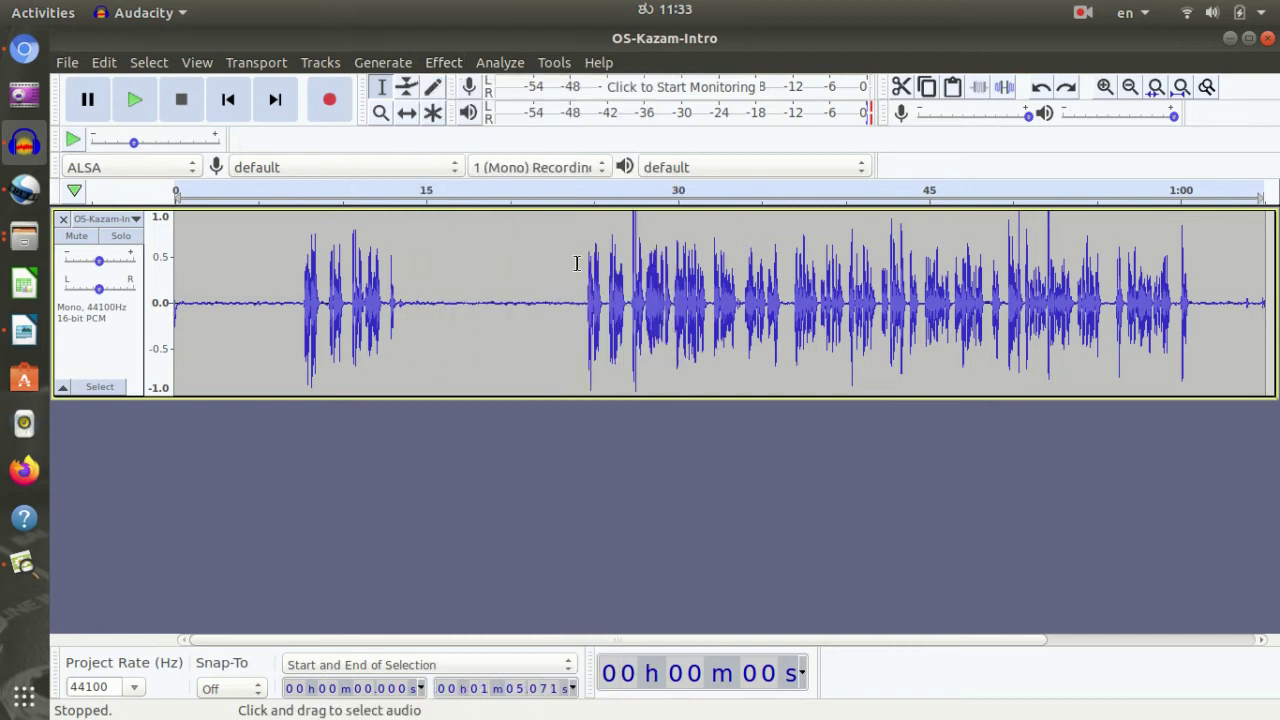
# Apply Fade In to the audio from about 22.9 s to 29.2 s and play it back from about 23.7 s
pyautogui.moveTo(558, 262); pyautogui.dragTo(662, 259)
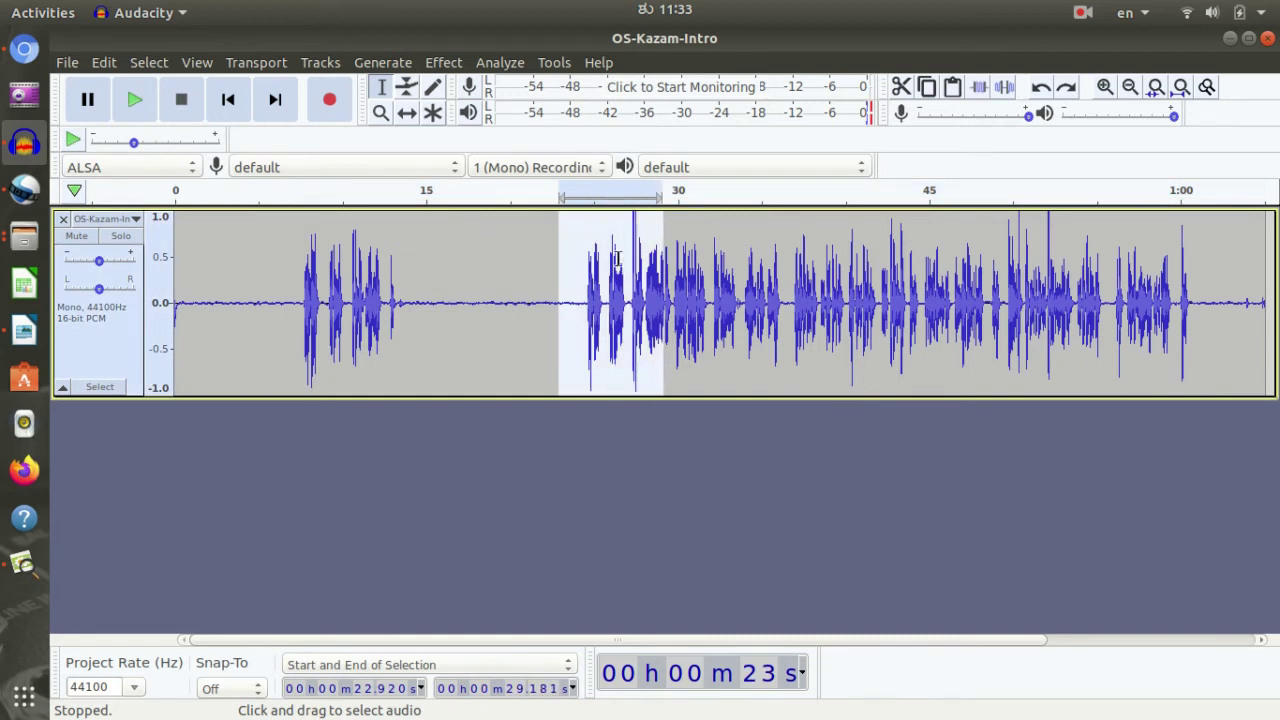
pyautogui.click(444, 62)
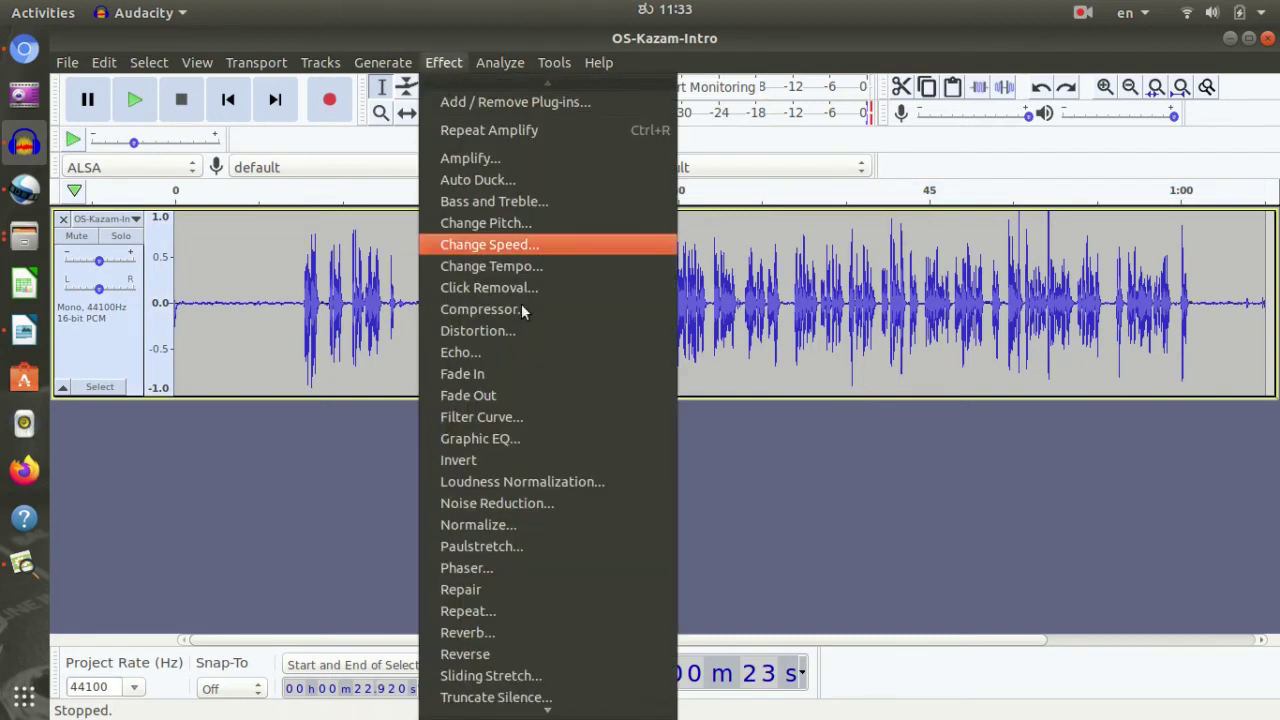
pyautogui.click(558, 373)
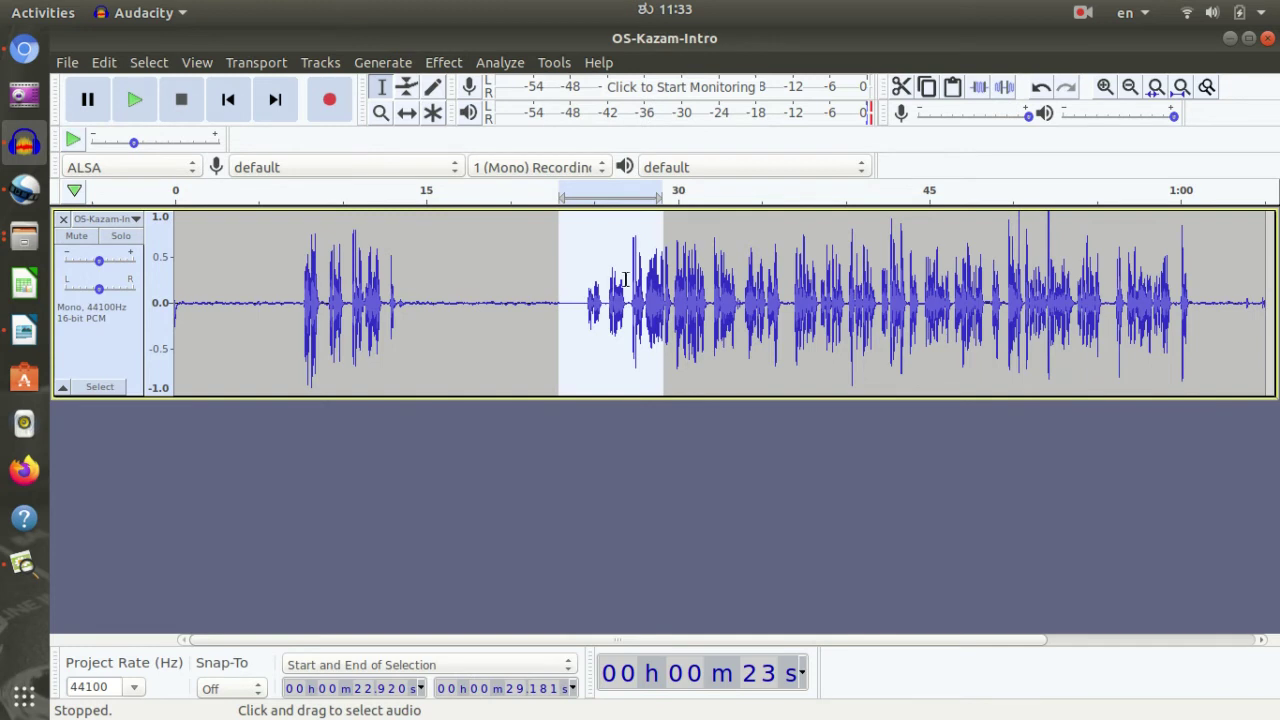
pyautogui.click(572, 270)
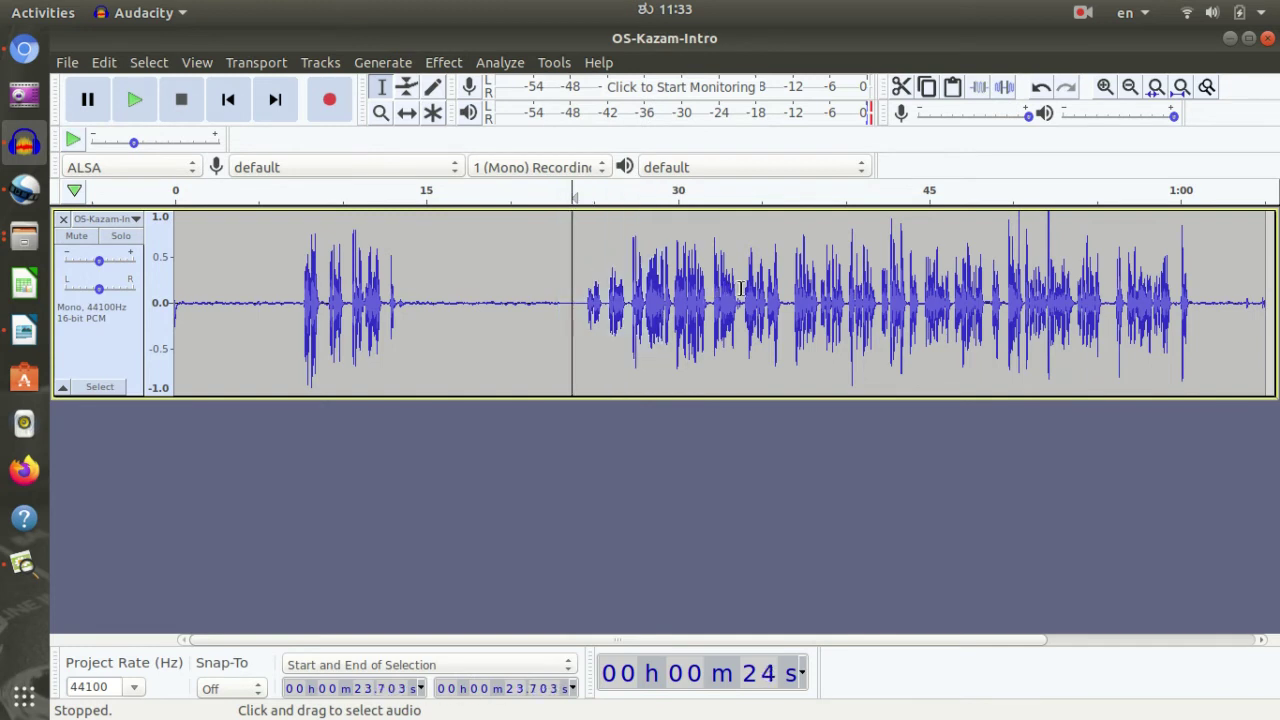
pyautogui.press('space')
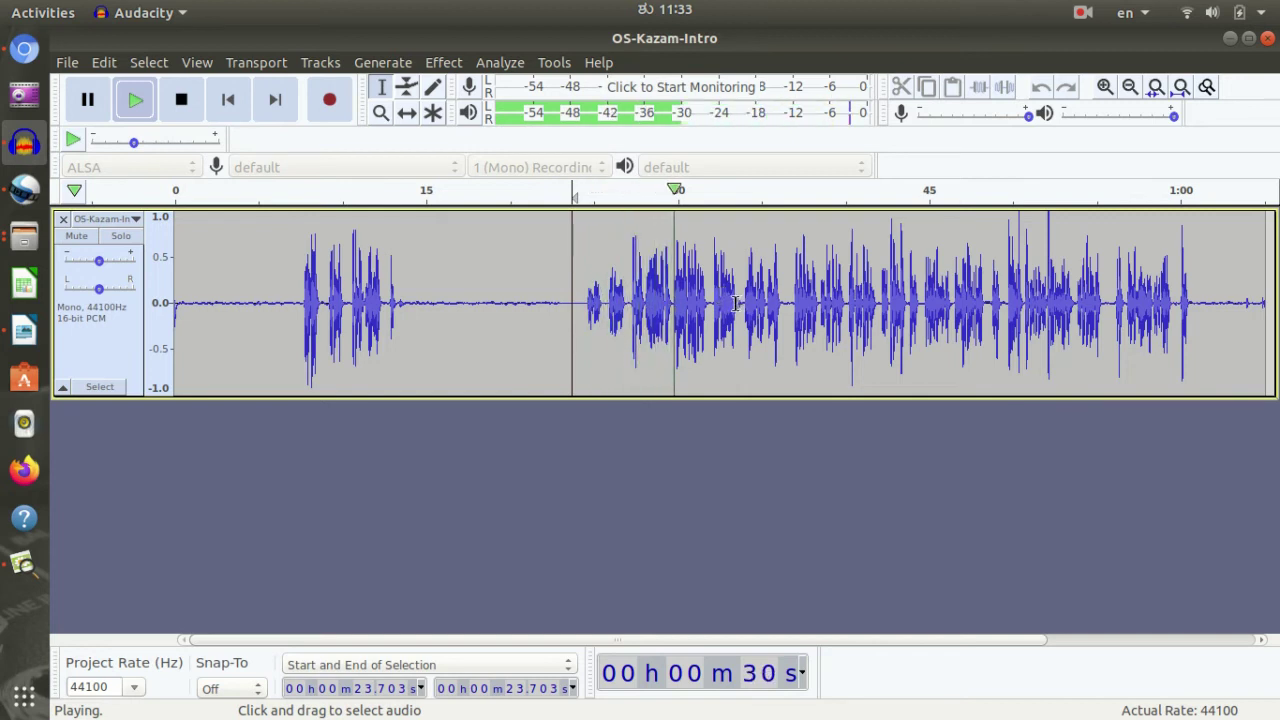
pyautogui.press('space')
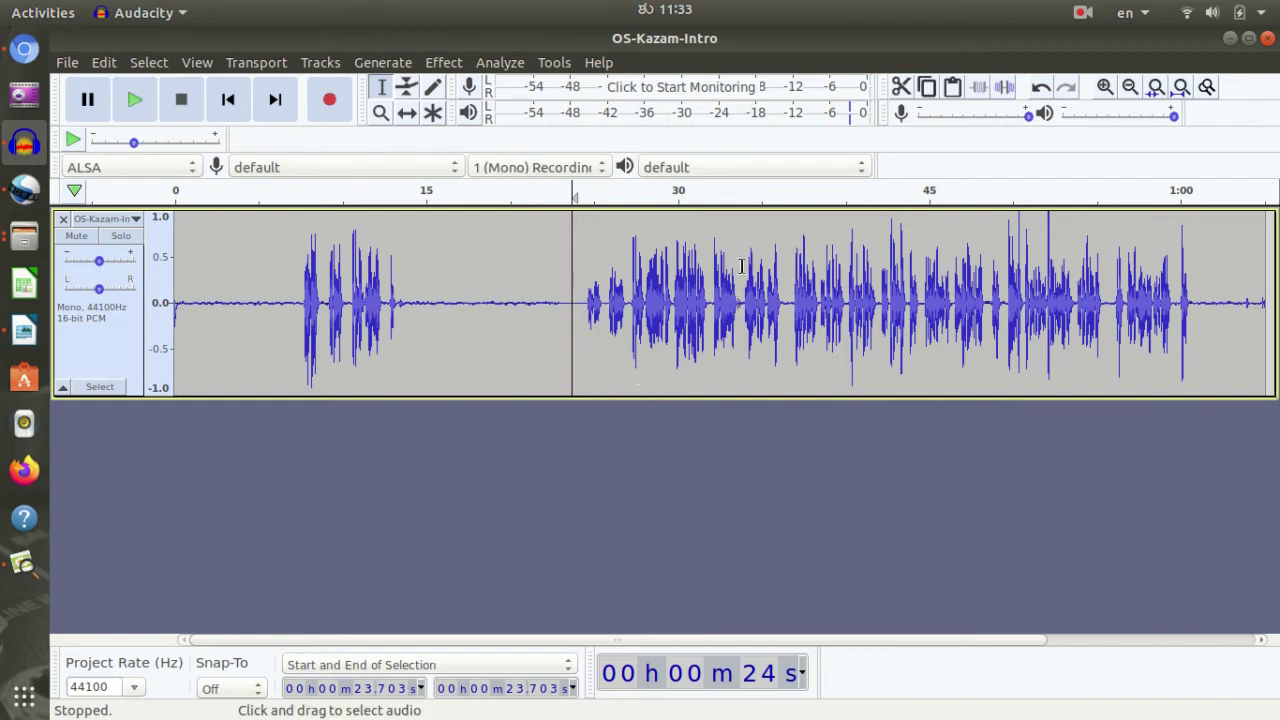
# Apply Fade Out to the audio from about 56.9 s to 61.2 s and play it back from about 54.8 s
pyautogui.moveTo(1129, 268); pyautogui.dragTo(1200, 287)
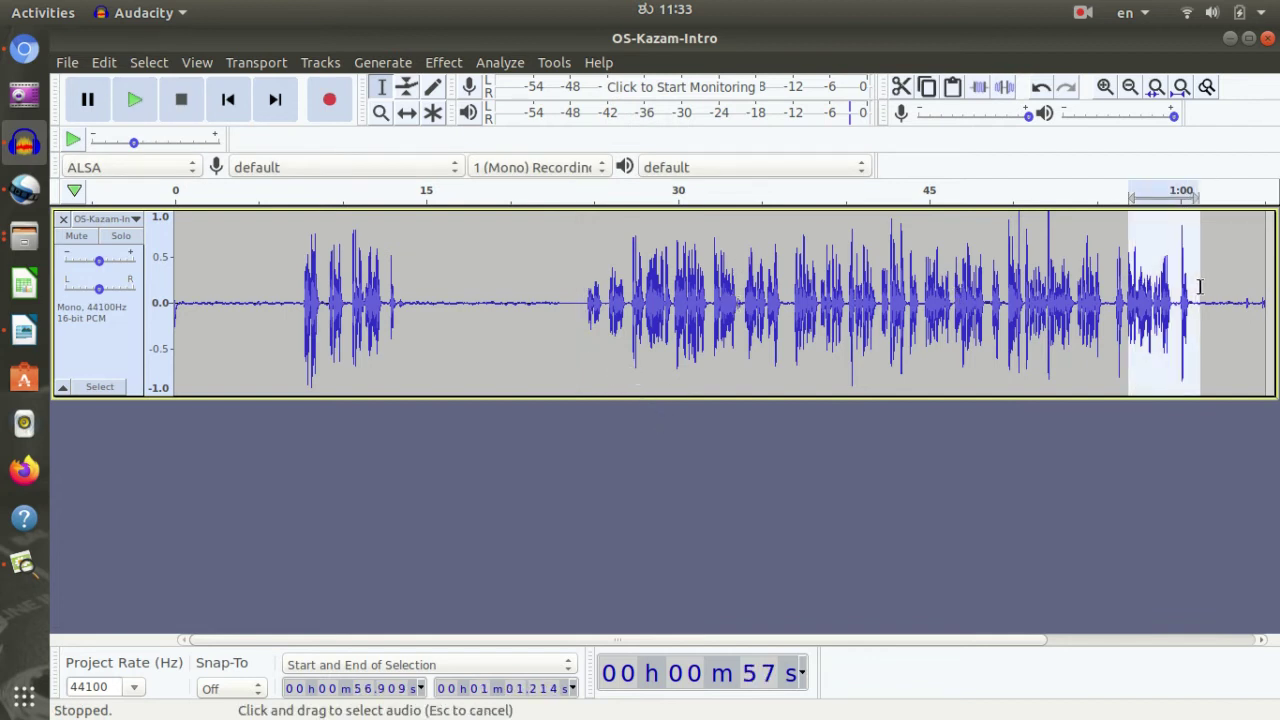
pyautogui.click(443, 62)
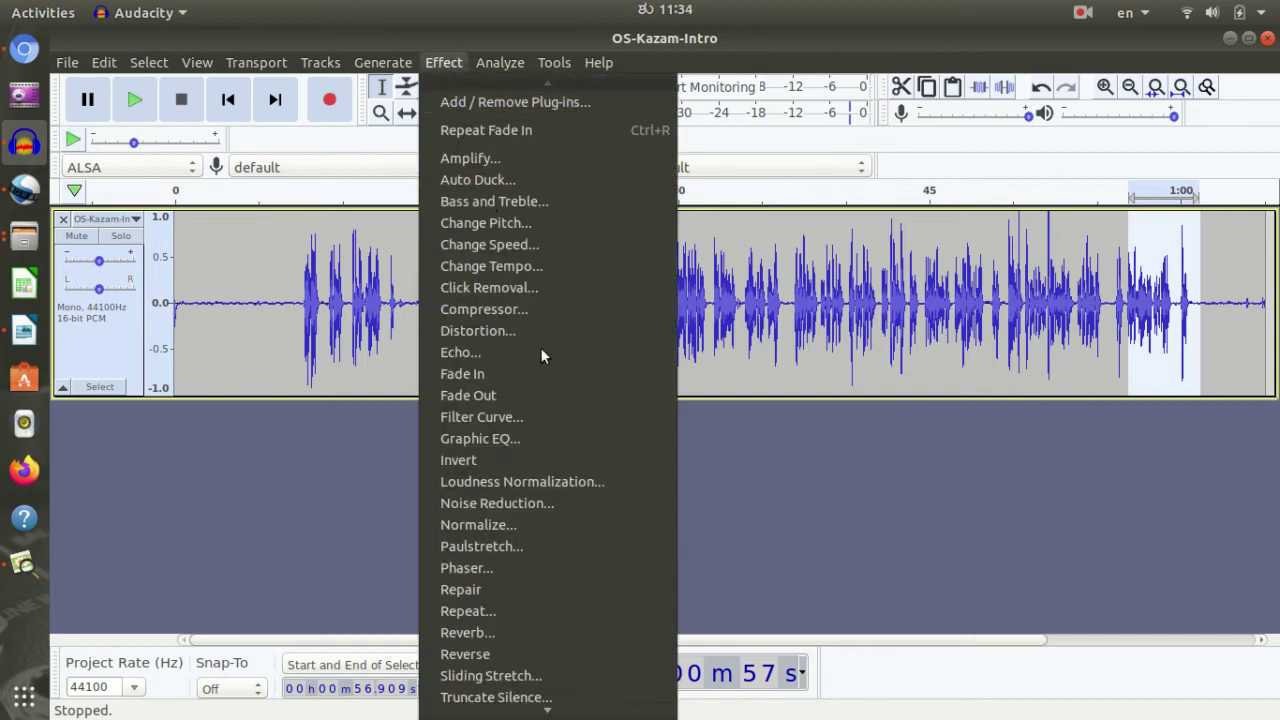
pyautogui.click(591, 396)
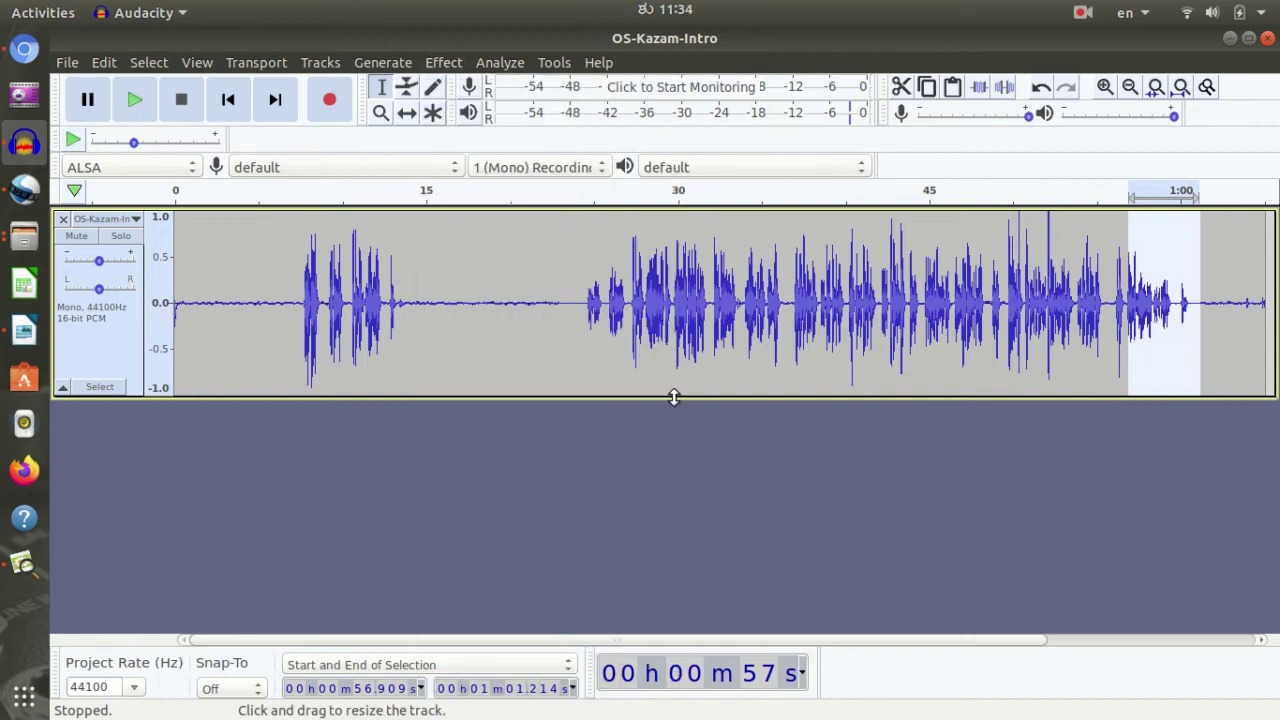
pyautogui.click(1094, 245)
pyautogui.press('space')
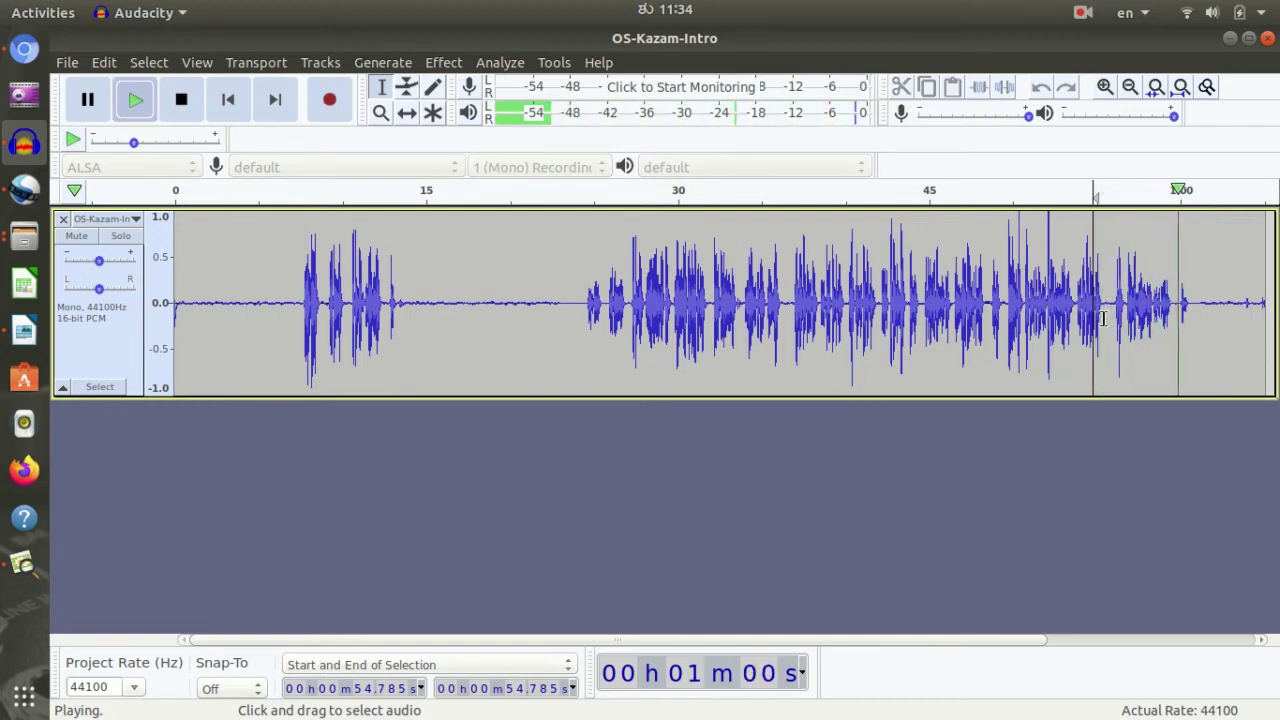
pyautogui.press('space')
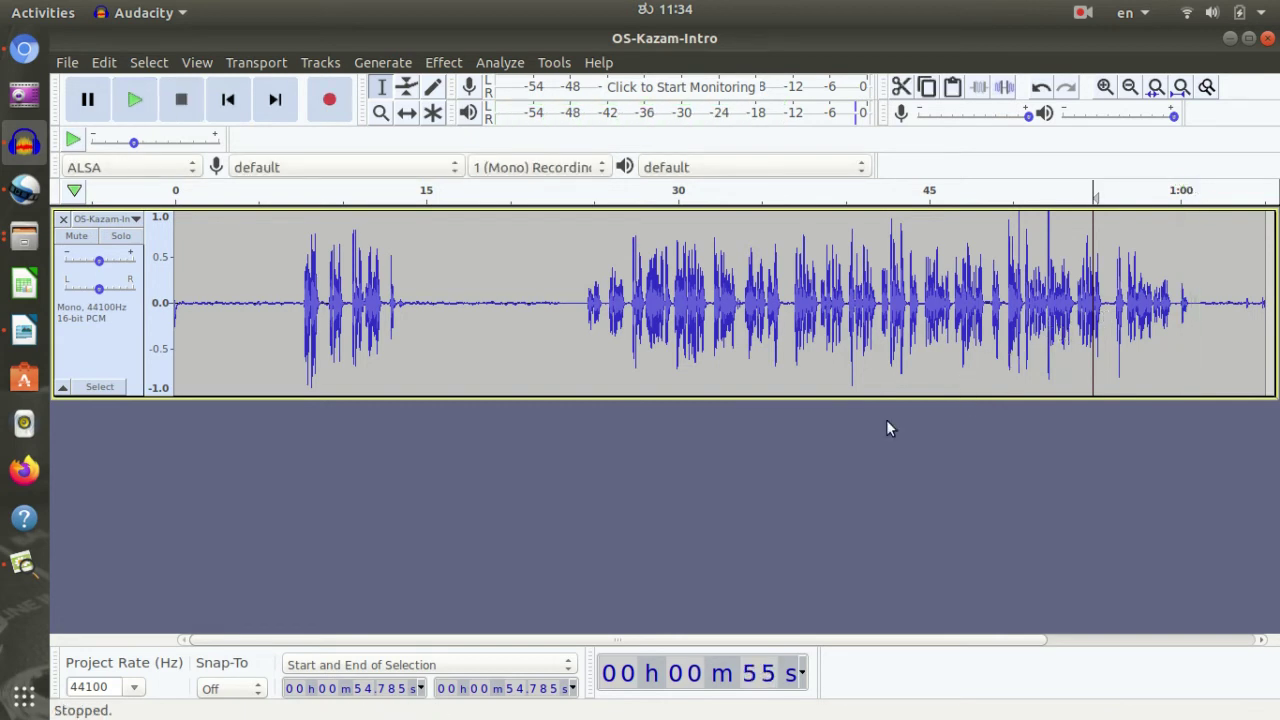
pyautogui.click(444, 63)
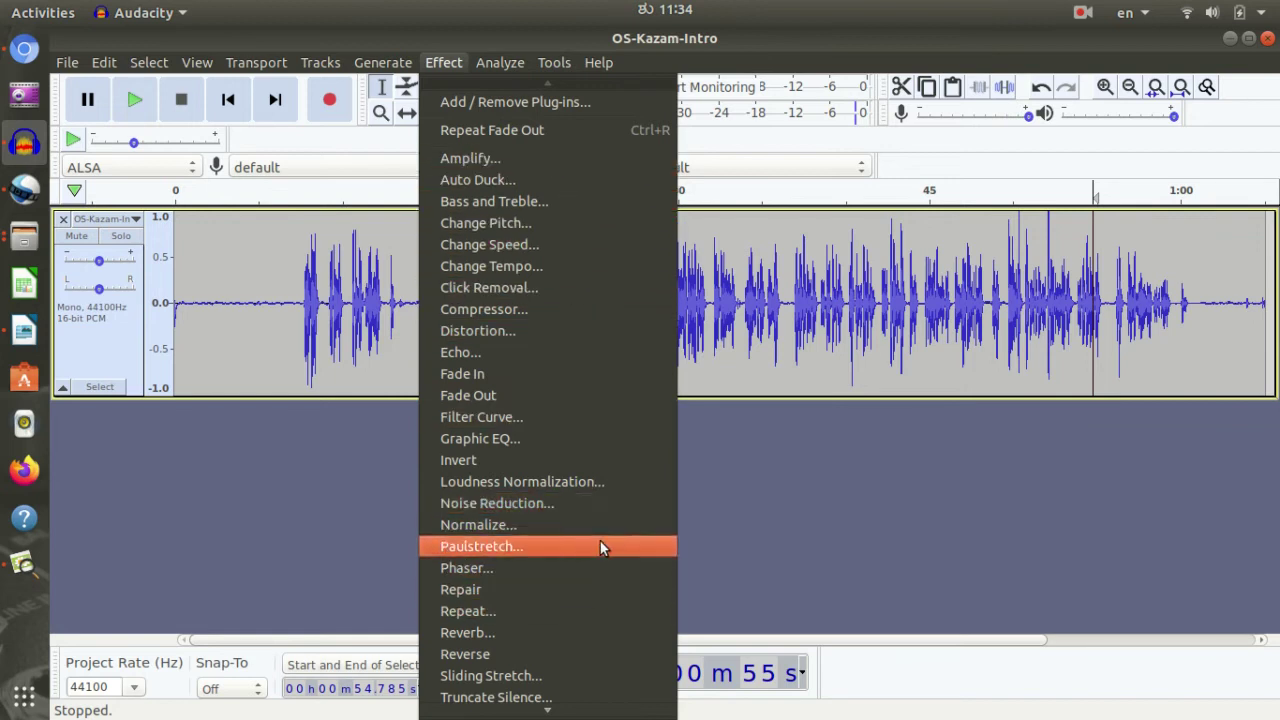
pyautogui.click(739, 482)
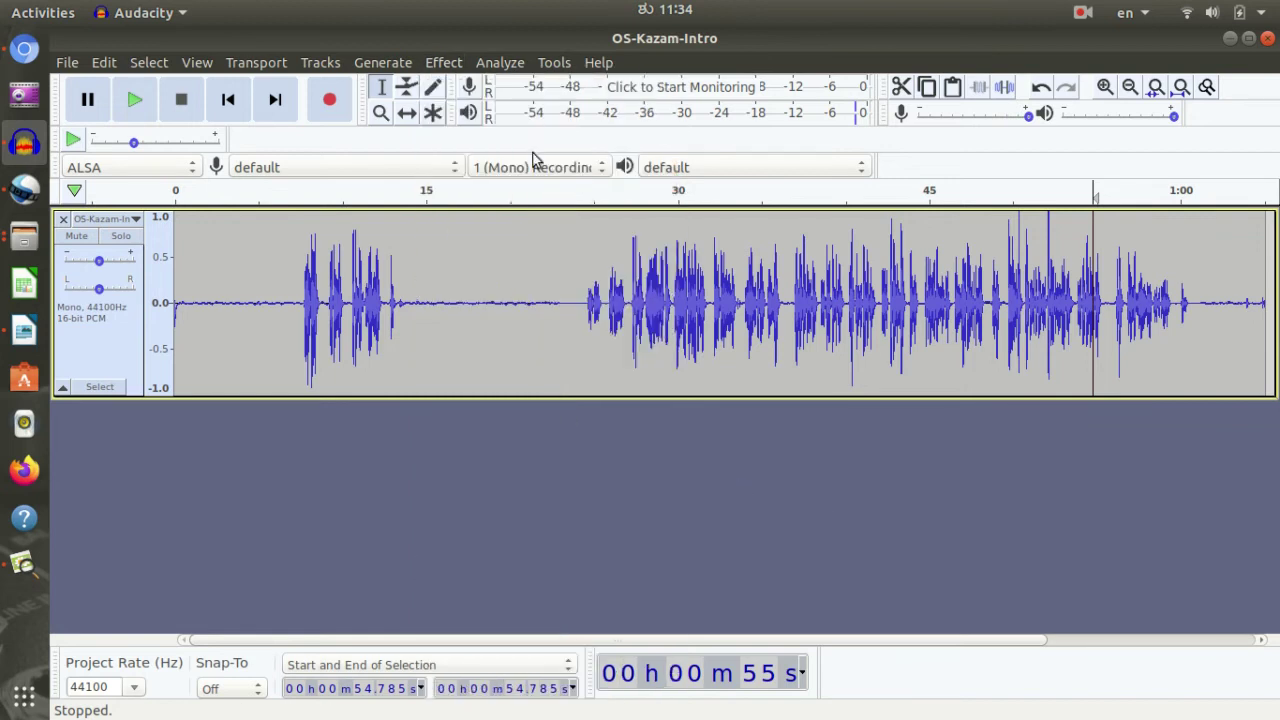
# Select the whole track and normalize it to a peak amplitude of -3.0 dB
pyautogui.click(535, 297)
pyautogui.hotkey('ctrl', 'a')
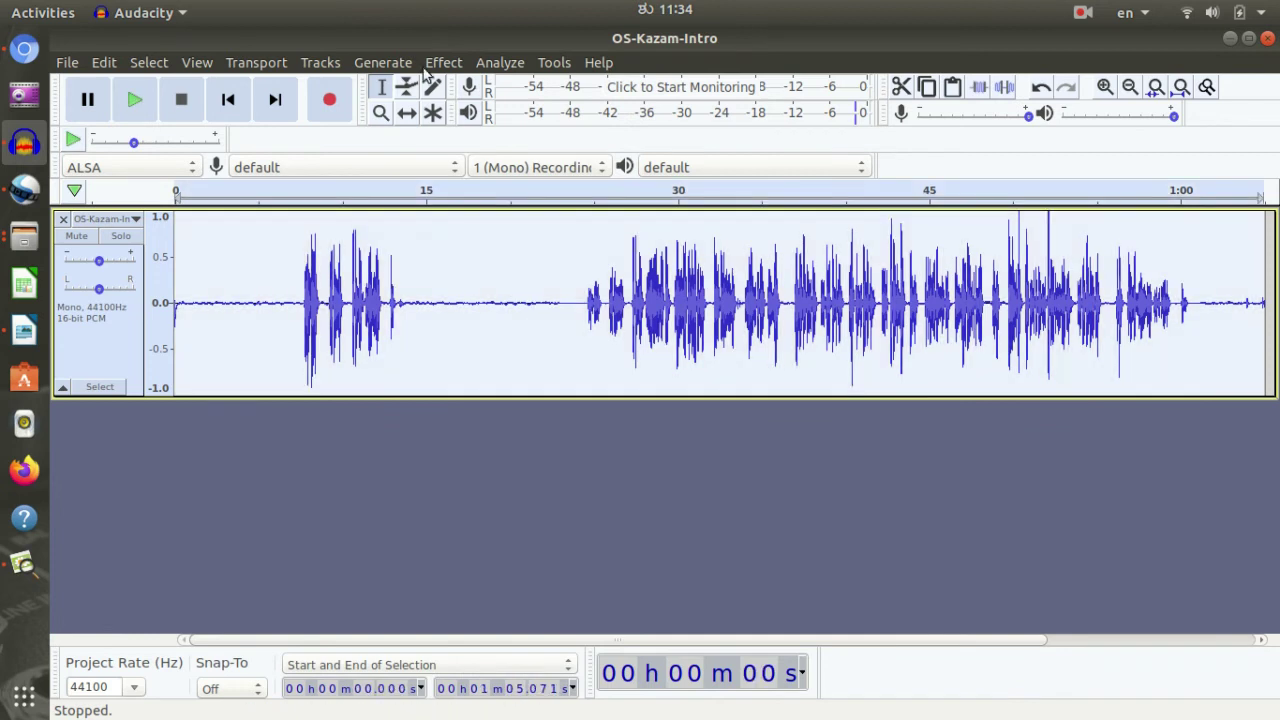
pyautogui.click(447, 62)
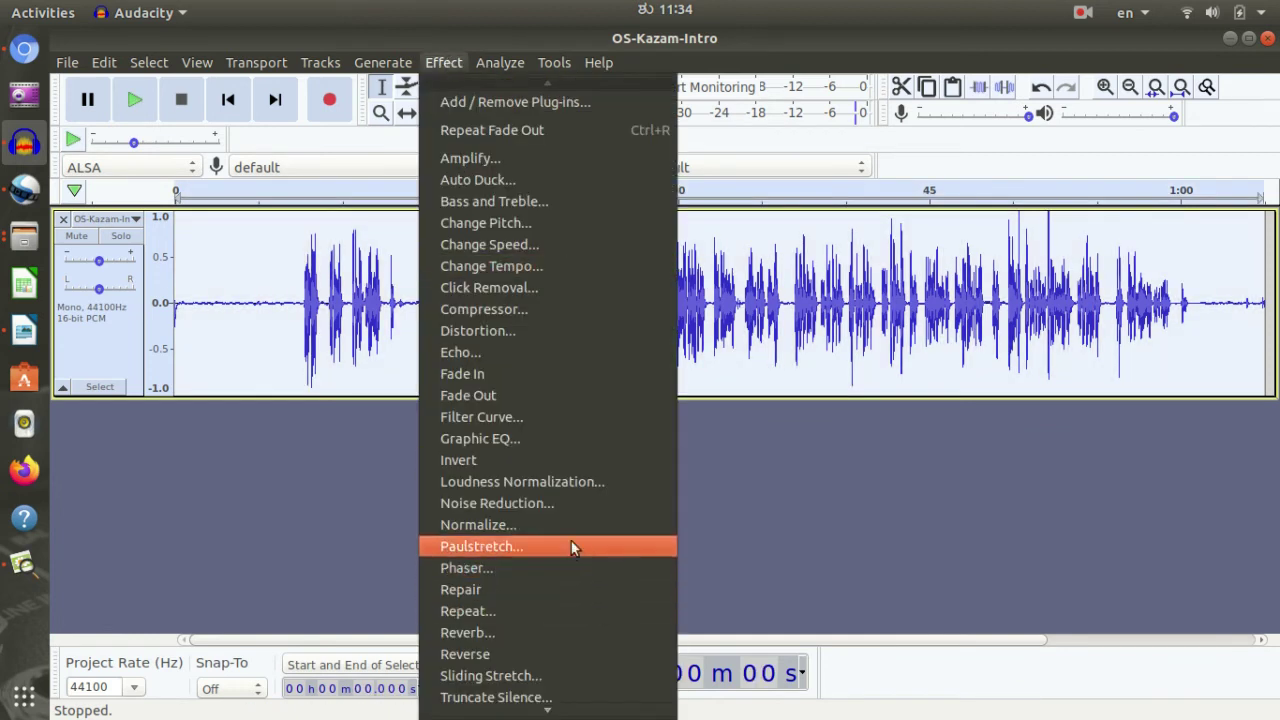
pyautogui.click(757, 570)
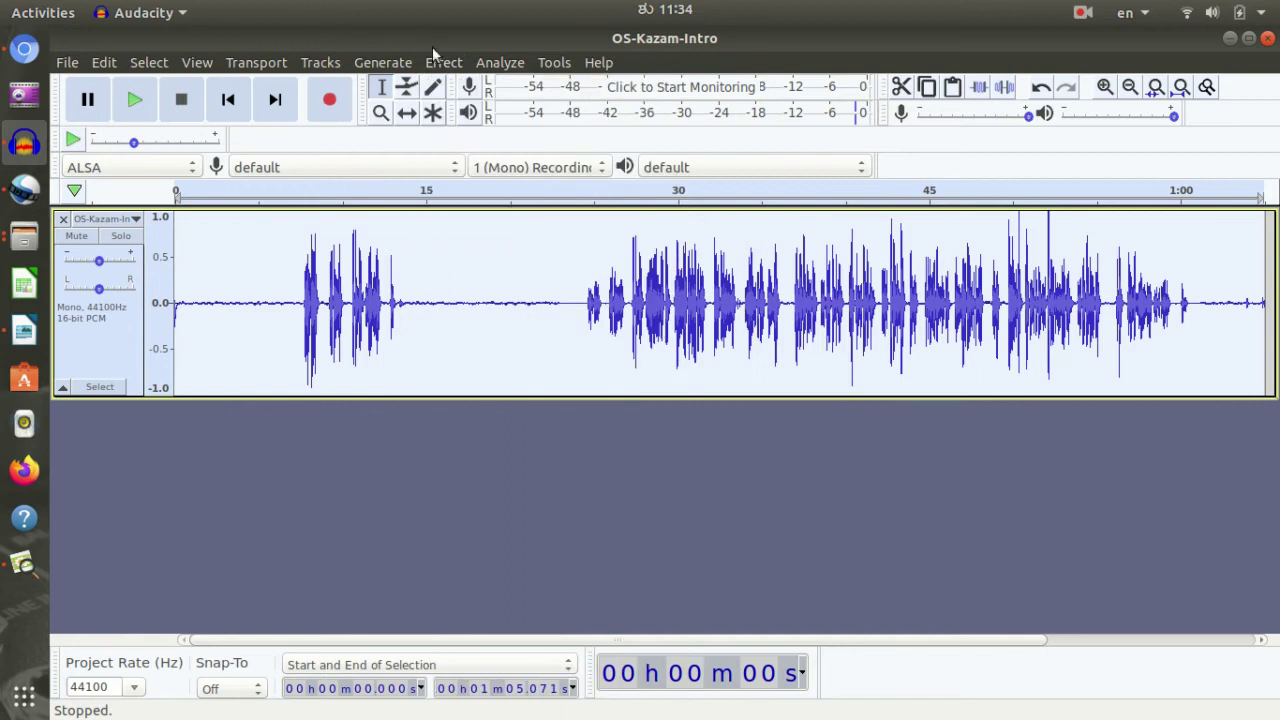
pyautogui.click(436, 62)
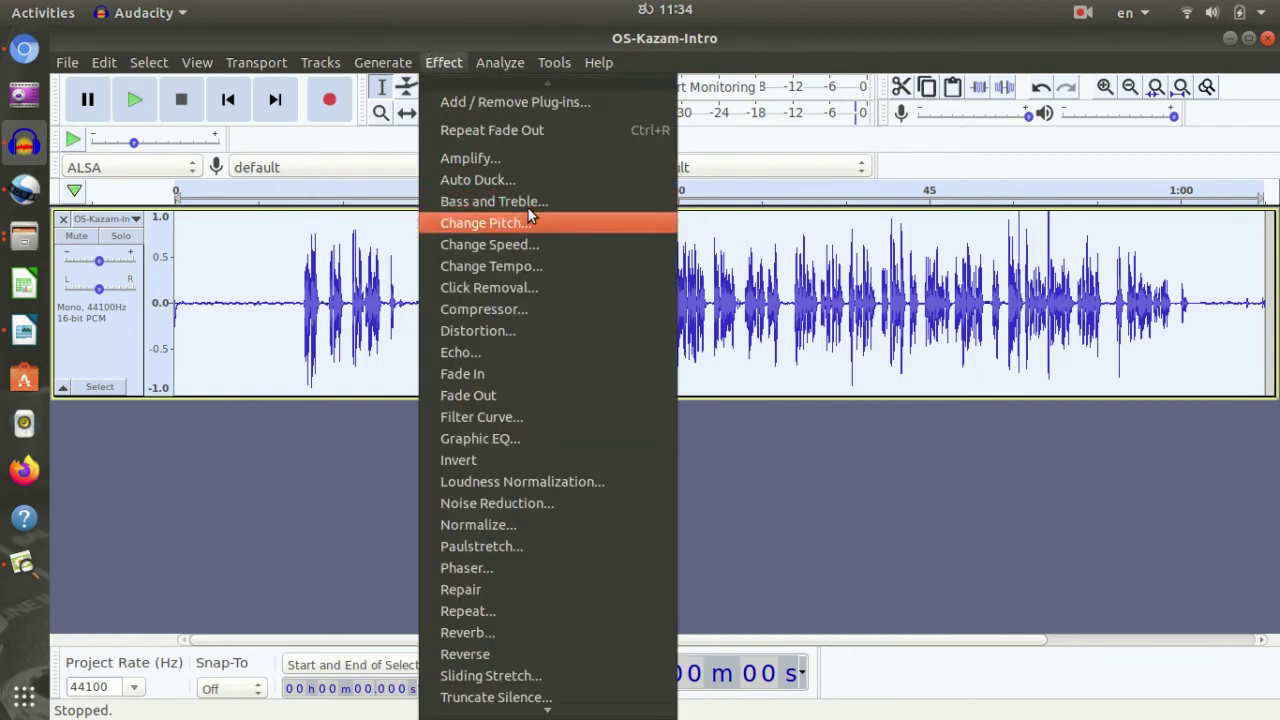
pyautogui.click(883, 328)
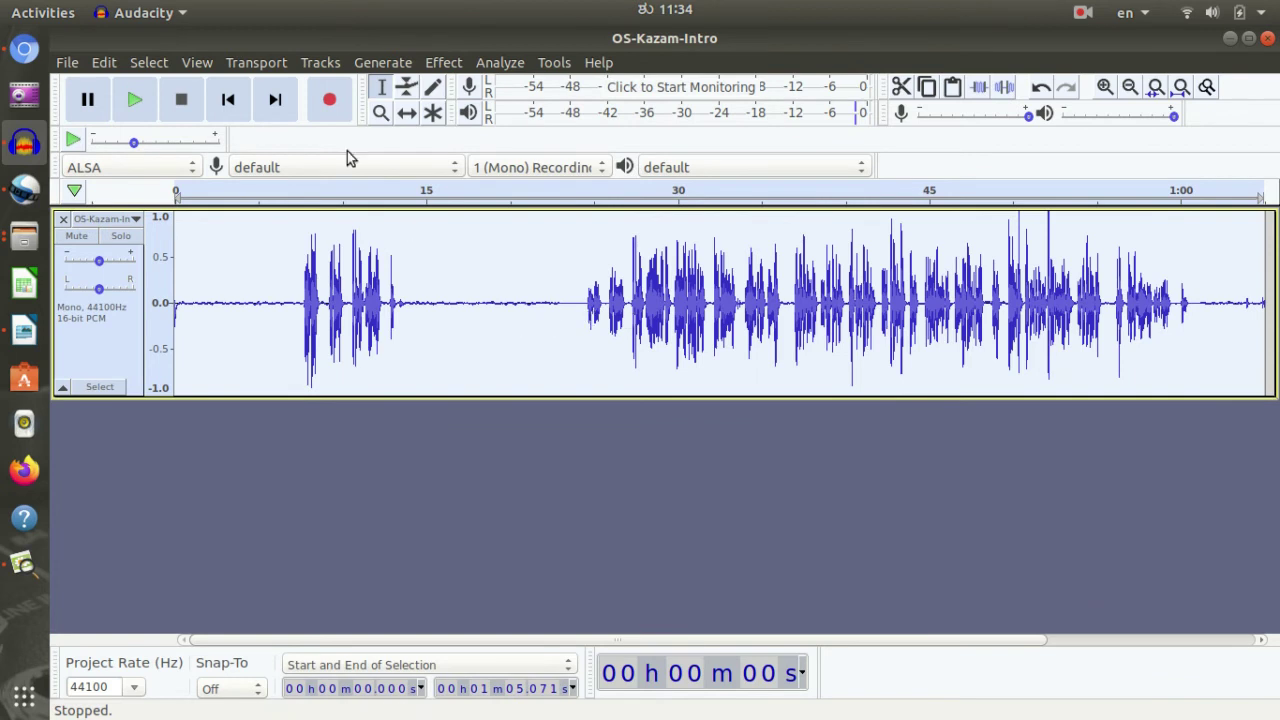
pyautogui.click(443, 62)
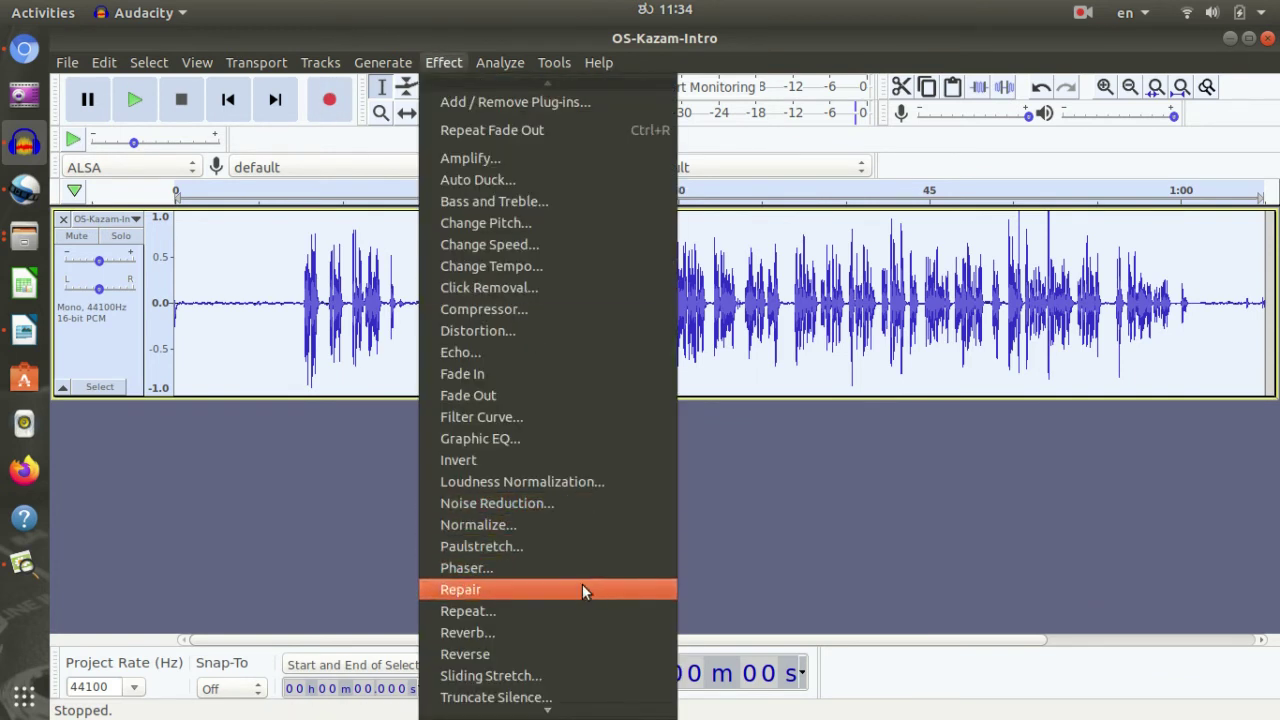
pyautogui.click(569, 544)
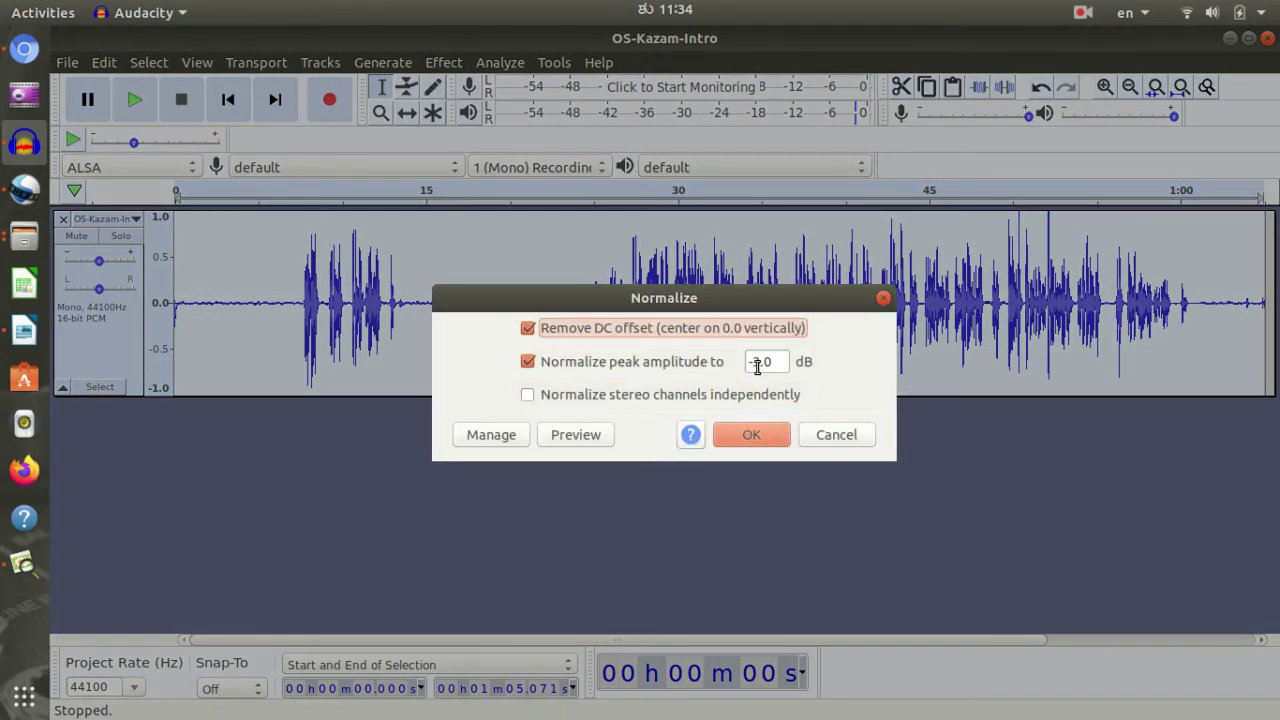
pyautogui.click(757, 364)
pyautogui.press('BackSpace')
pyautogui.write('3')
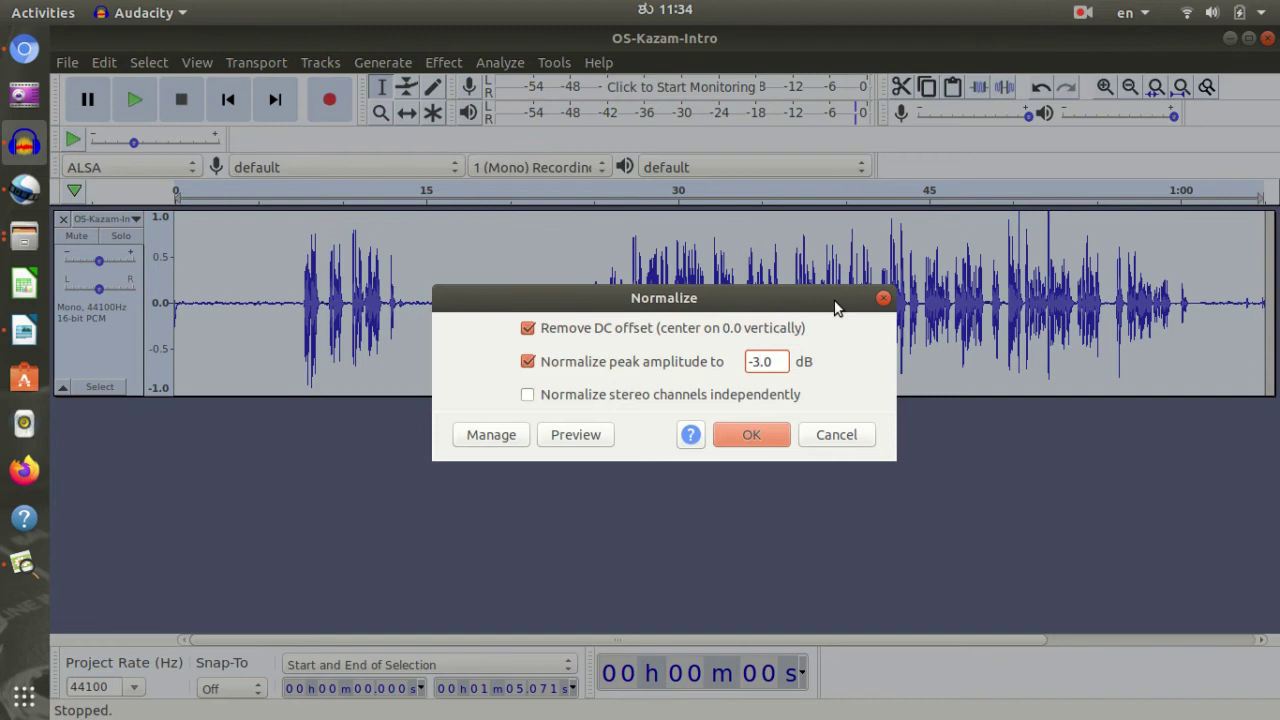
pyautogui.click(752, 436)
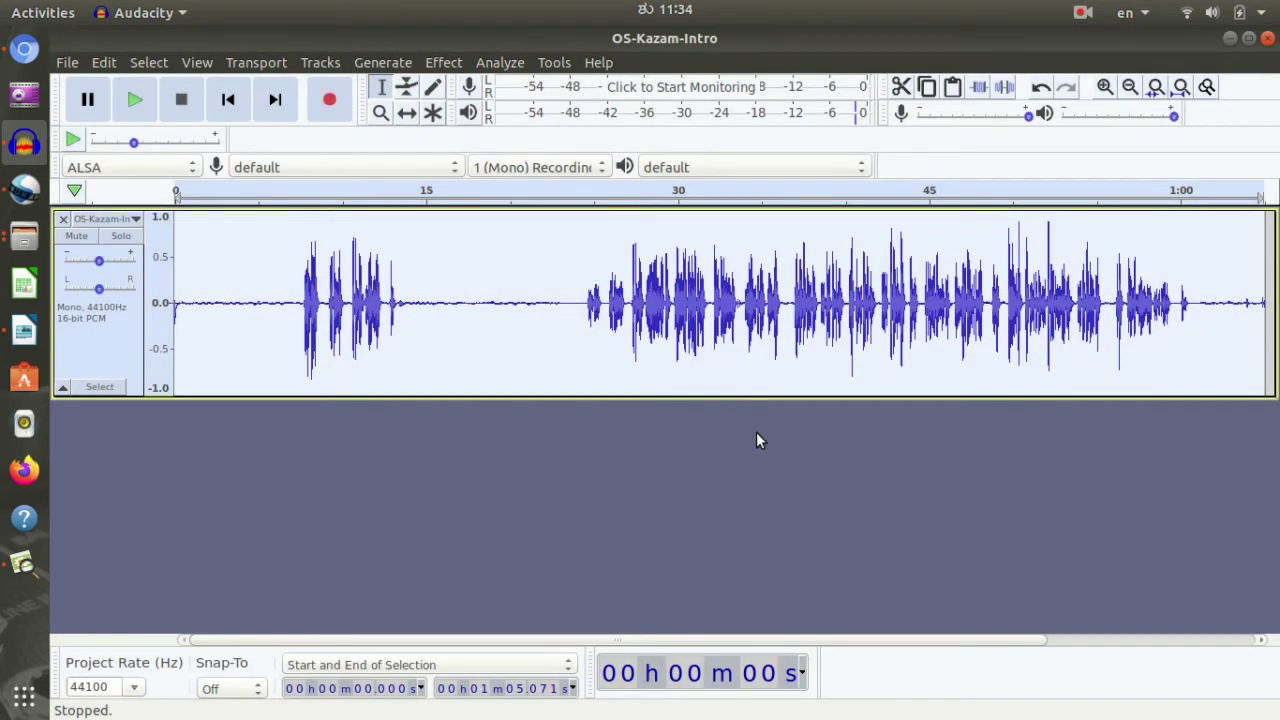
# Normalize the whole track again, with the peak amplitude set to -2.0 dB
pyautogui.click(451, 48)
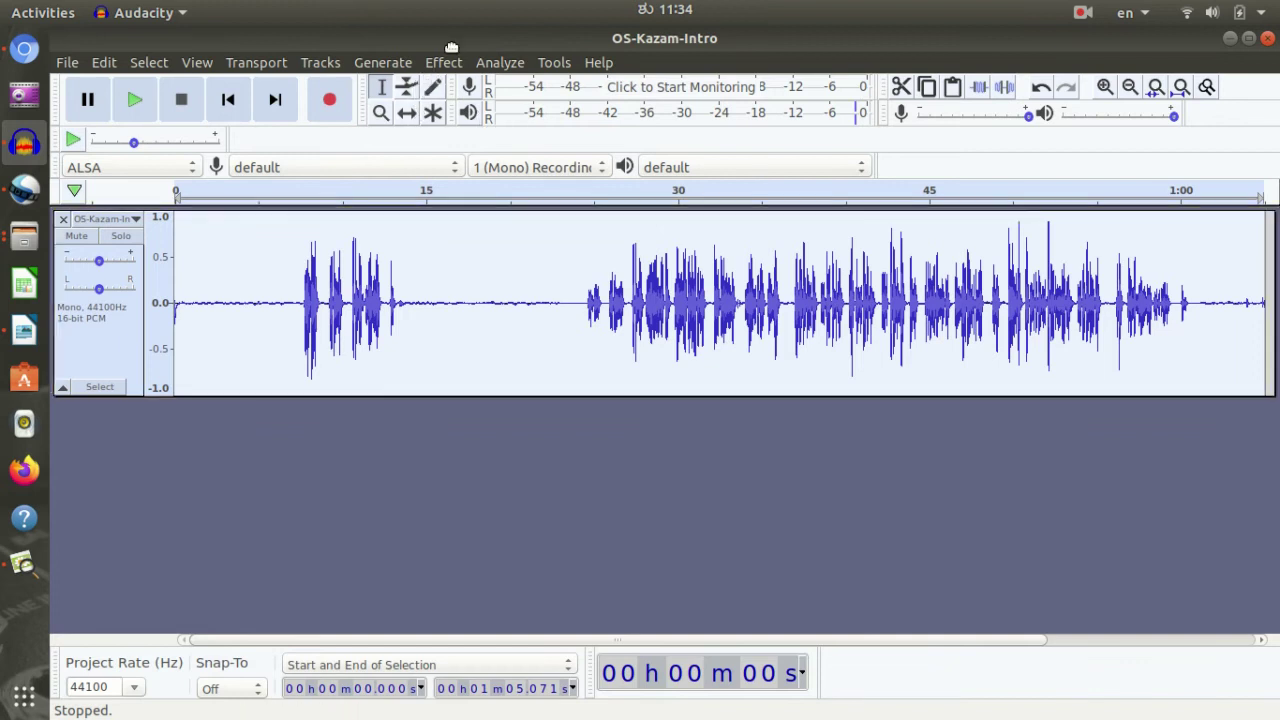
pyautogui.click(443, 62)
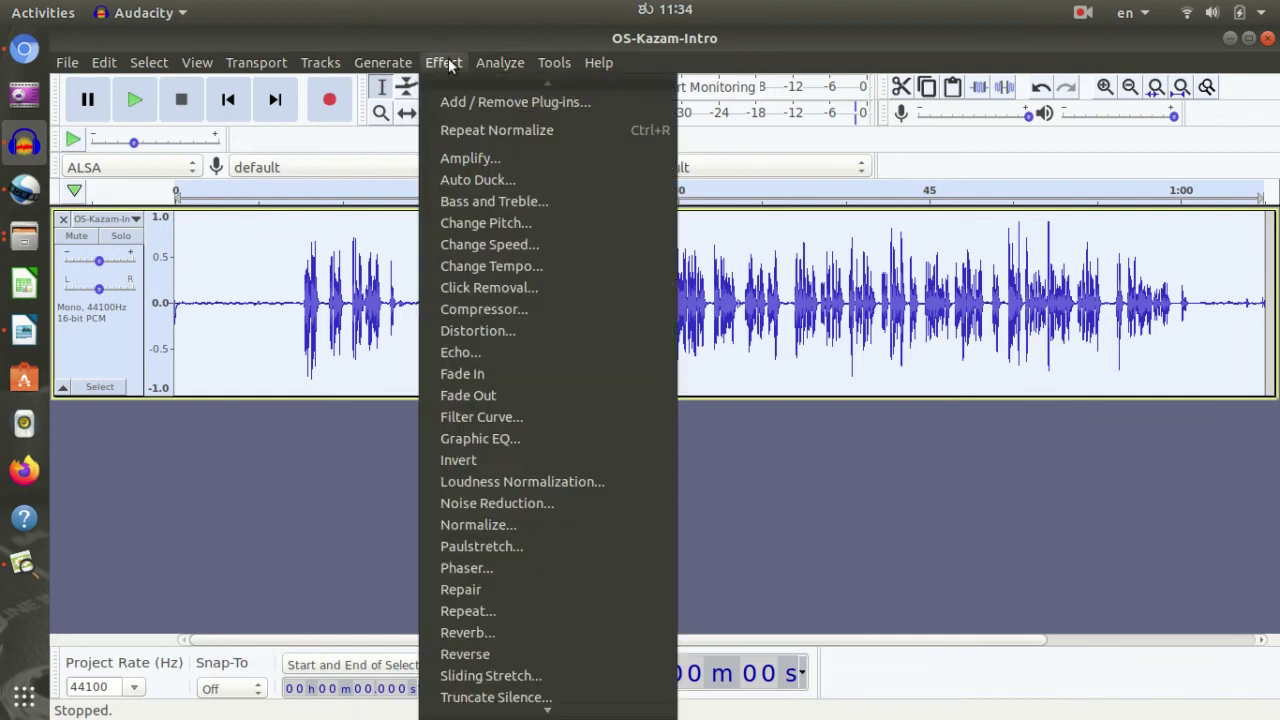
pyautogui.click(566, 525)
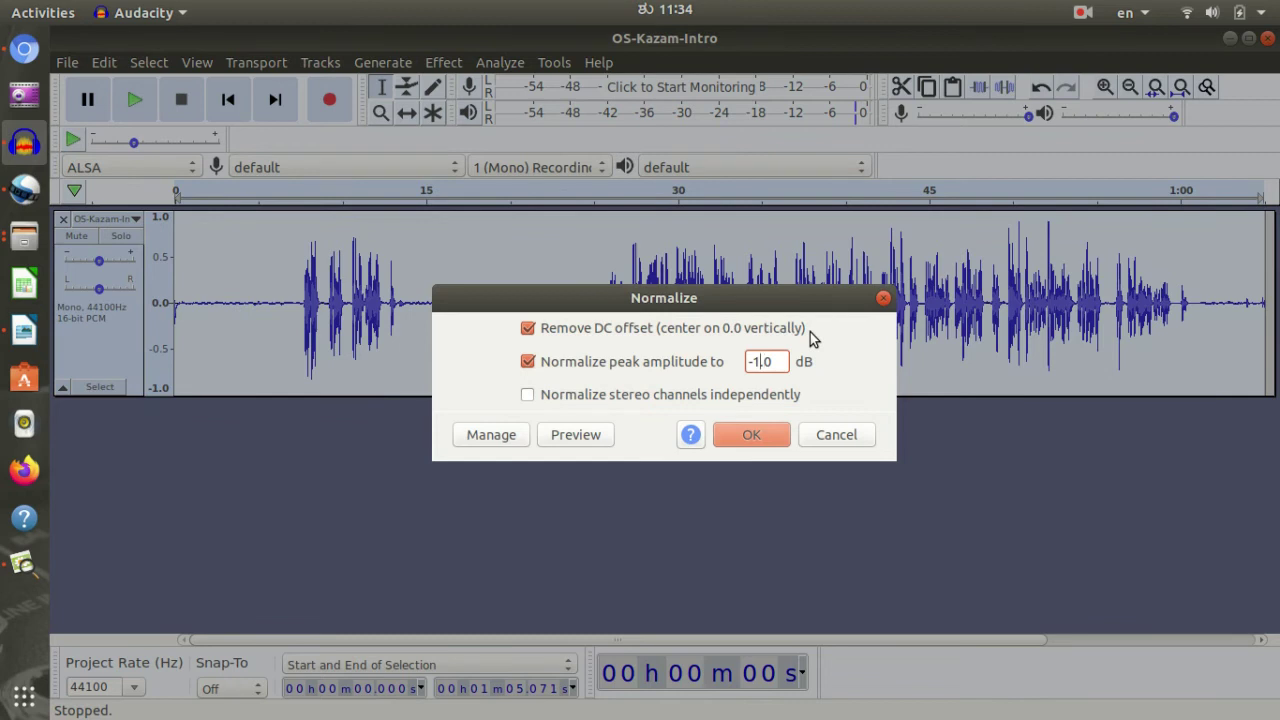
pyautogui.write('2')
pyautogui.click(751, 434)
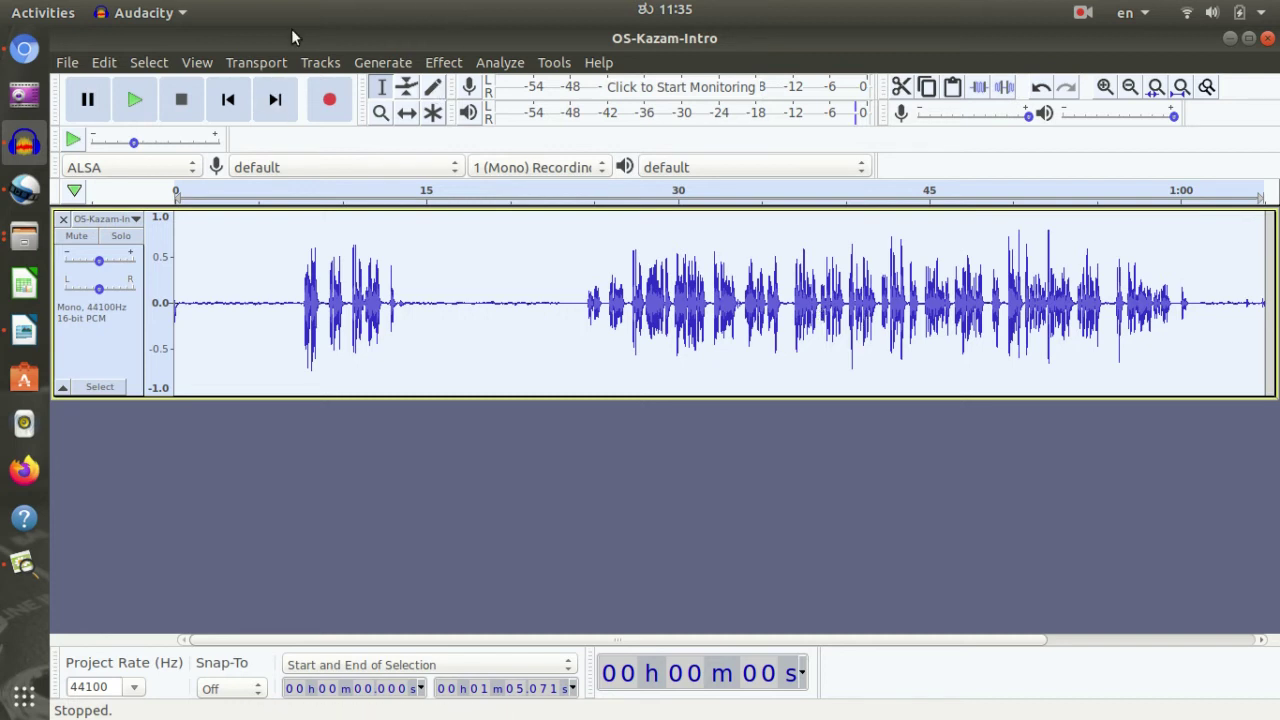
# Export the edited audio as an MP3 file named Sample in the Recorded FIles folder, keeping the Standard preset quality
pyautogui.click(66, 62)
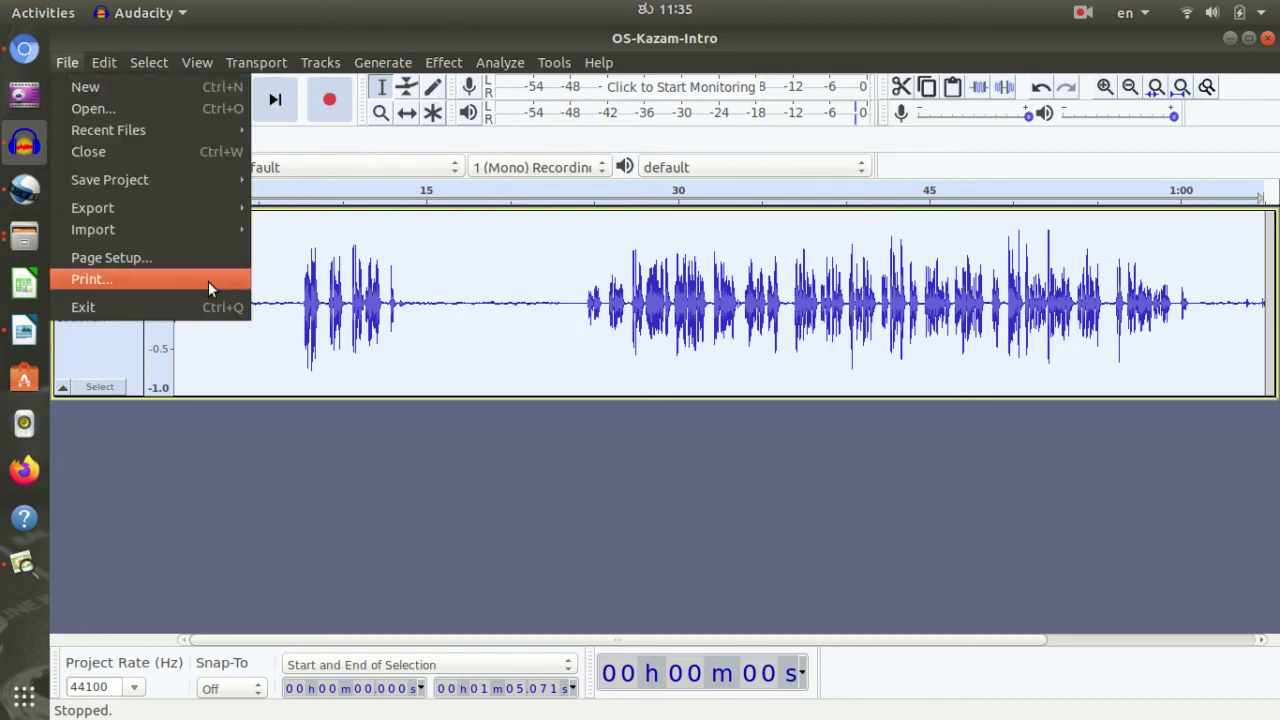
pyautogui.moveTo(222, 206)
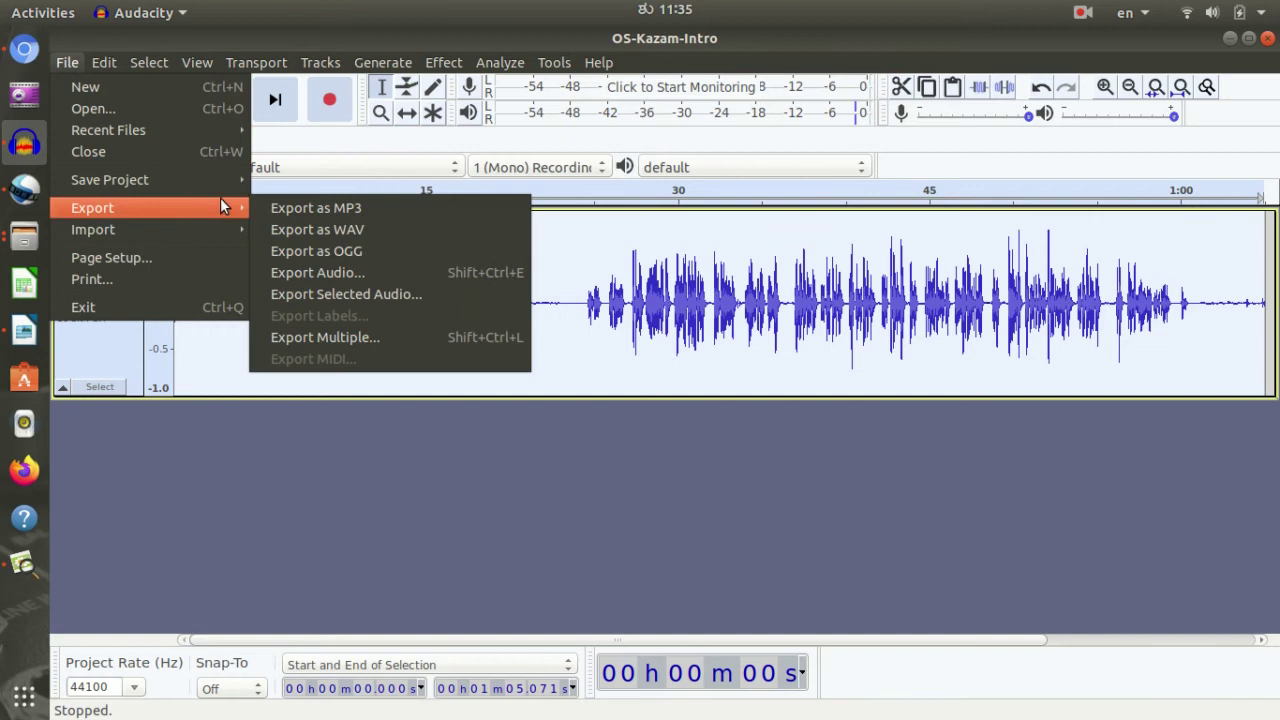
pyautogui.click(318, 209)
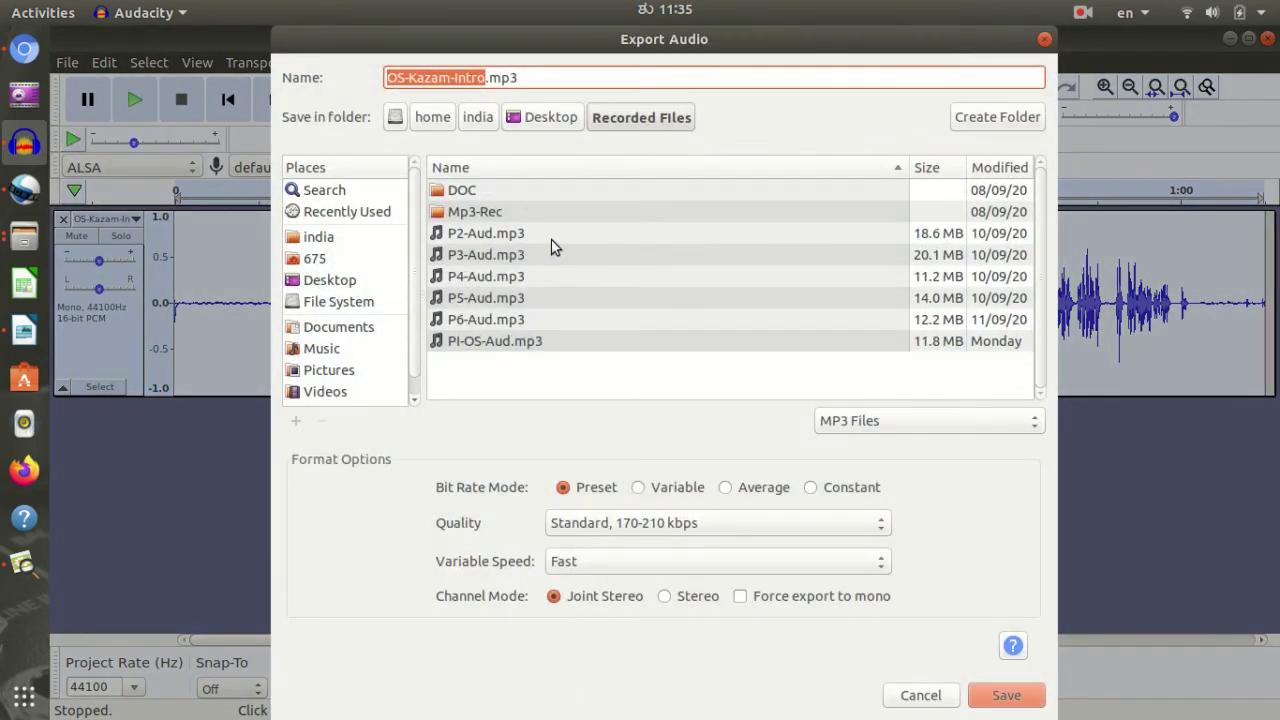
pyautogui.write('Sample')
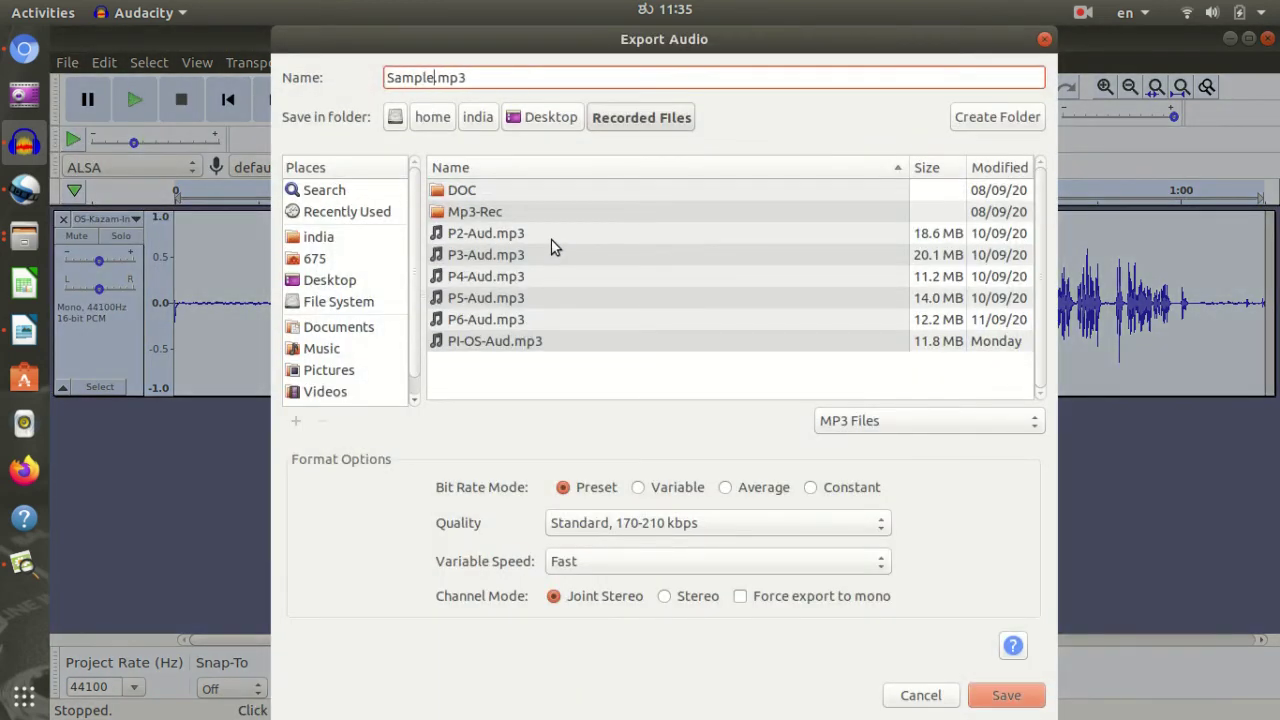
pyautogui.click(1008, 697)
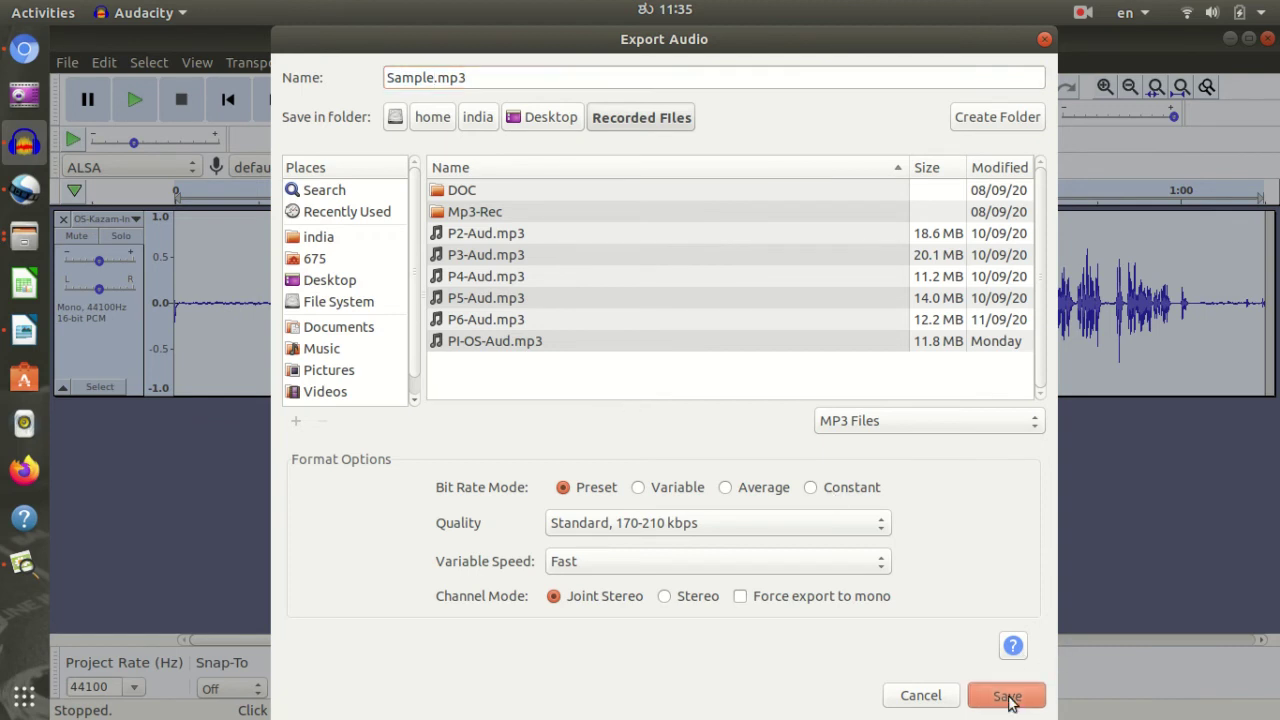
pyautogui.click(842, 574)
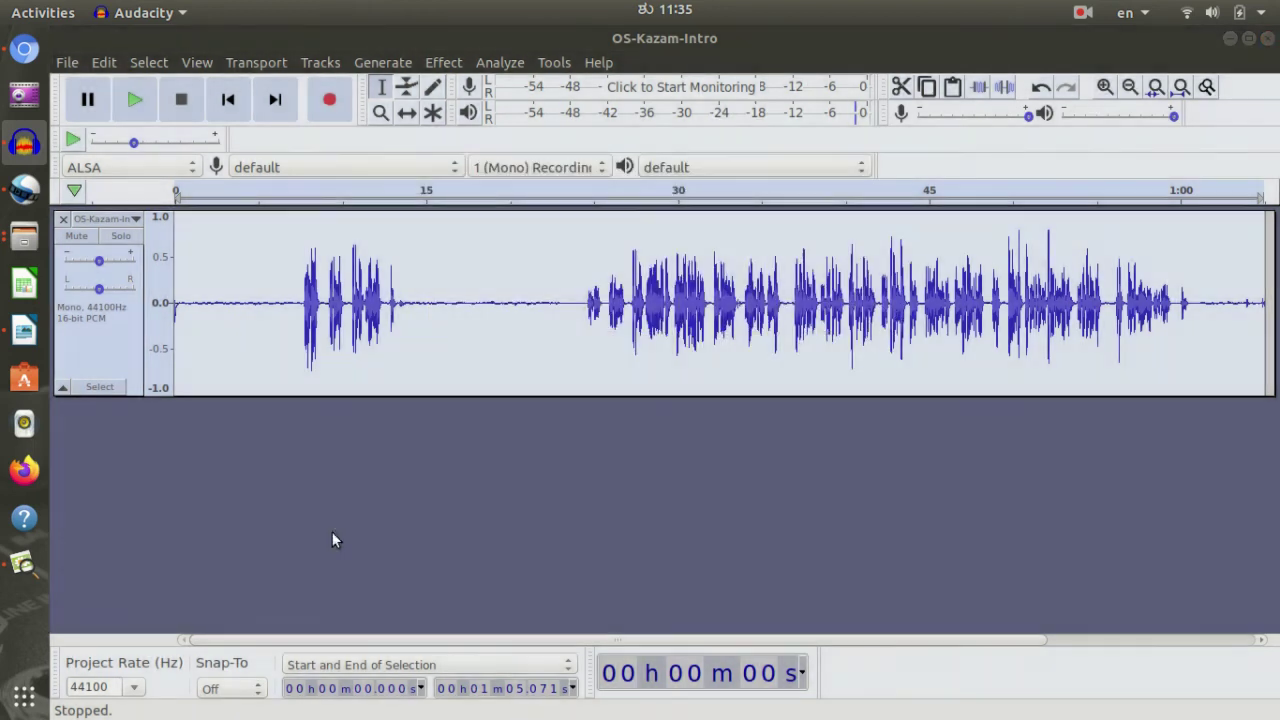
# Switch to the file manager and locate the exported Sample.mp3 in the Recorded FIles folder on the Desktop
pyautogui.click(24, 237)
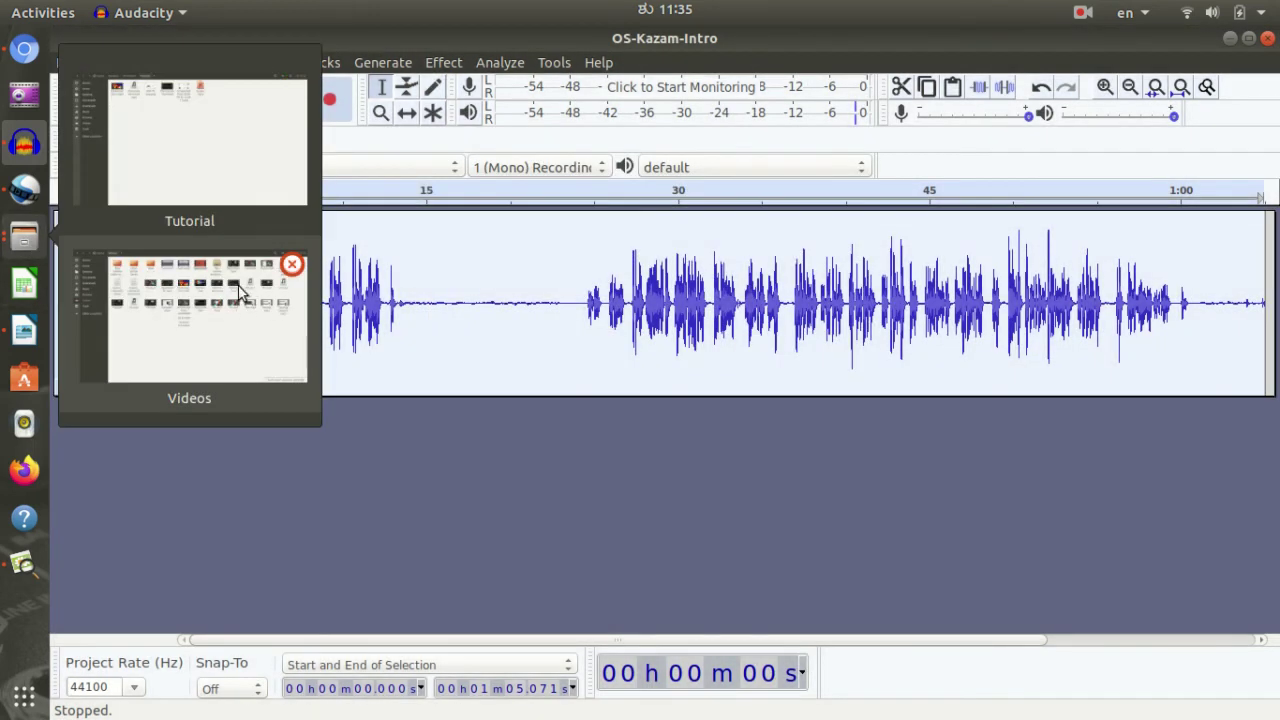
pyautogui.click(150, 272)
pyautogui.click(147, 124)
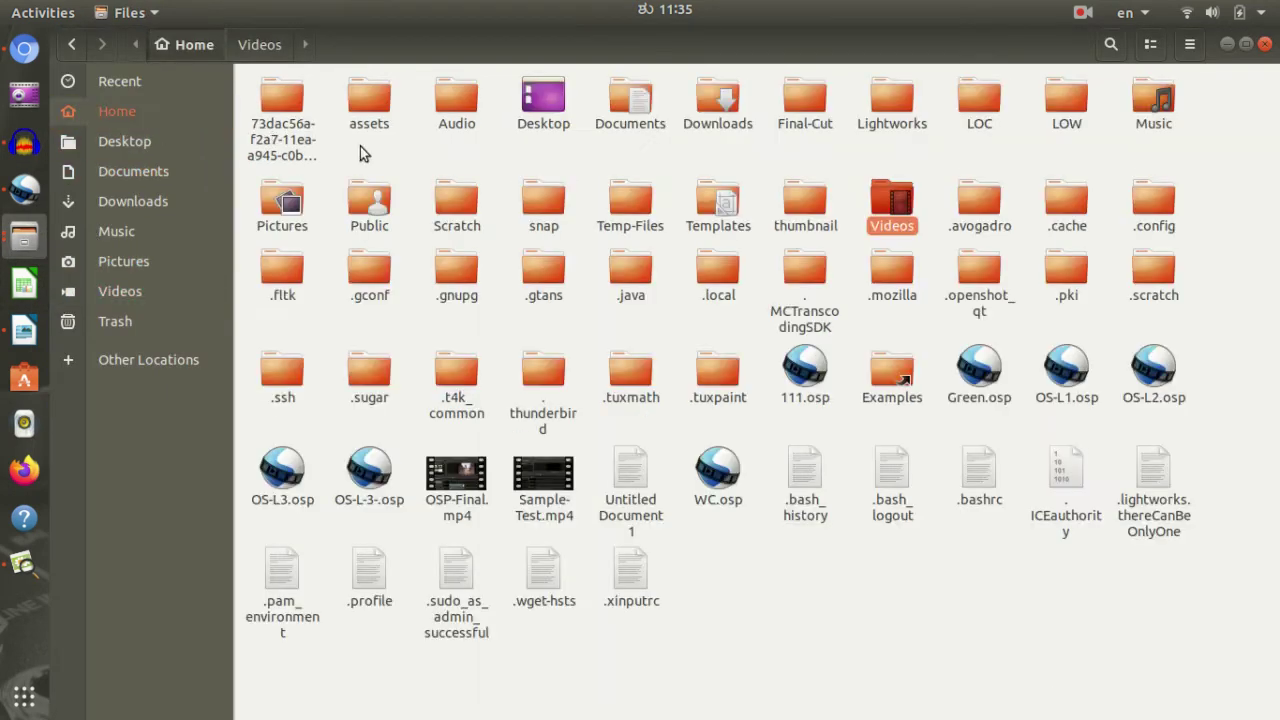
pyautogui.click(116, 138)
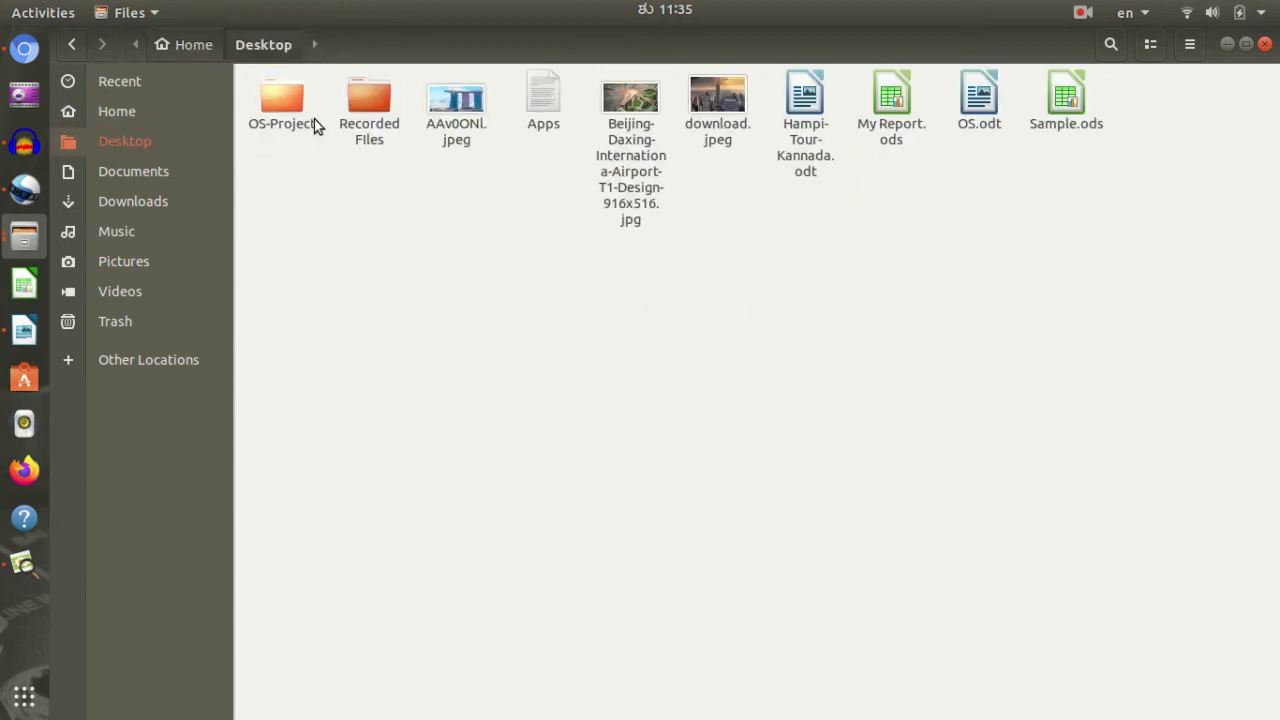
pyautogui.doubleClick(369, 100)
pyautogui.click(959, 160)
pyautogui.click(792, 355)
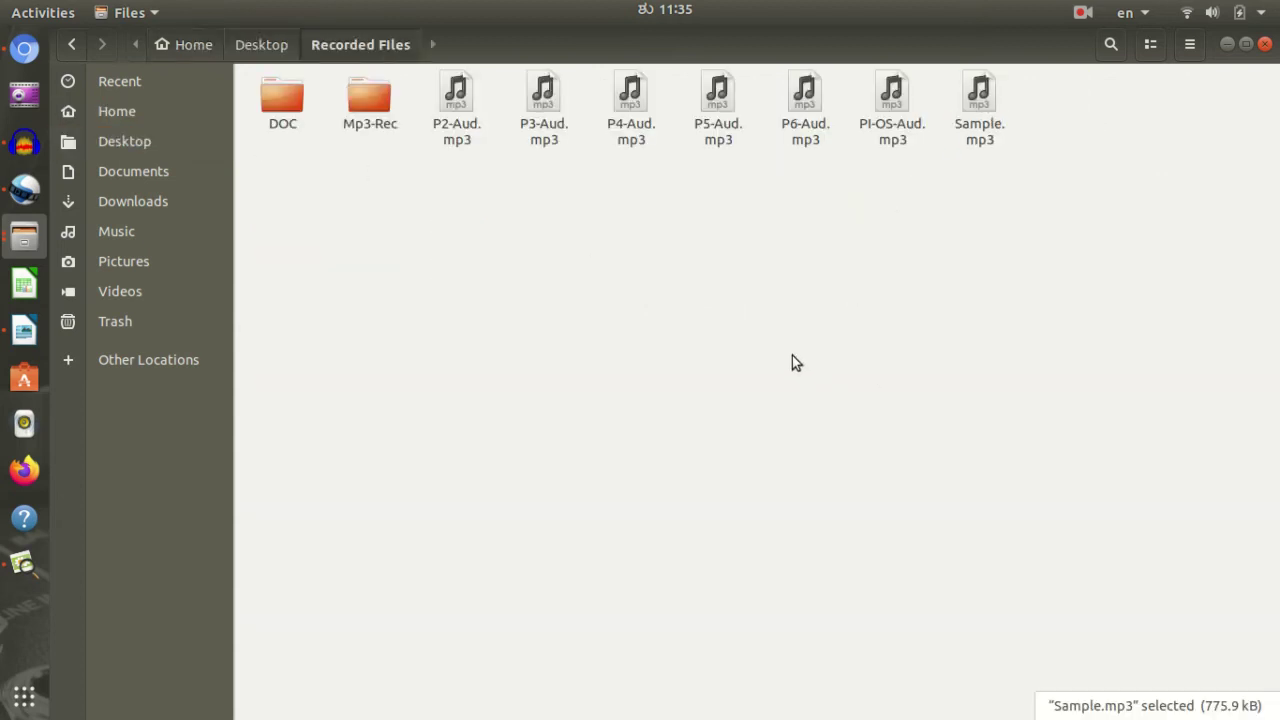
# Add OS-Kazam-Intro.mp4 from the Tutorial folder to OpenShot Video Editor, placing the clip at the start of Track 3
pyautogui.click(24, 237)
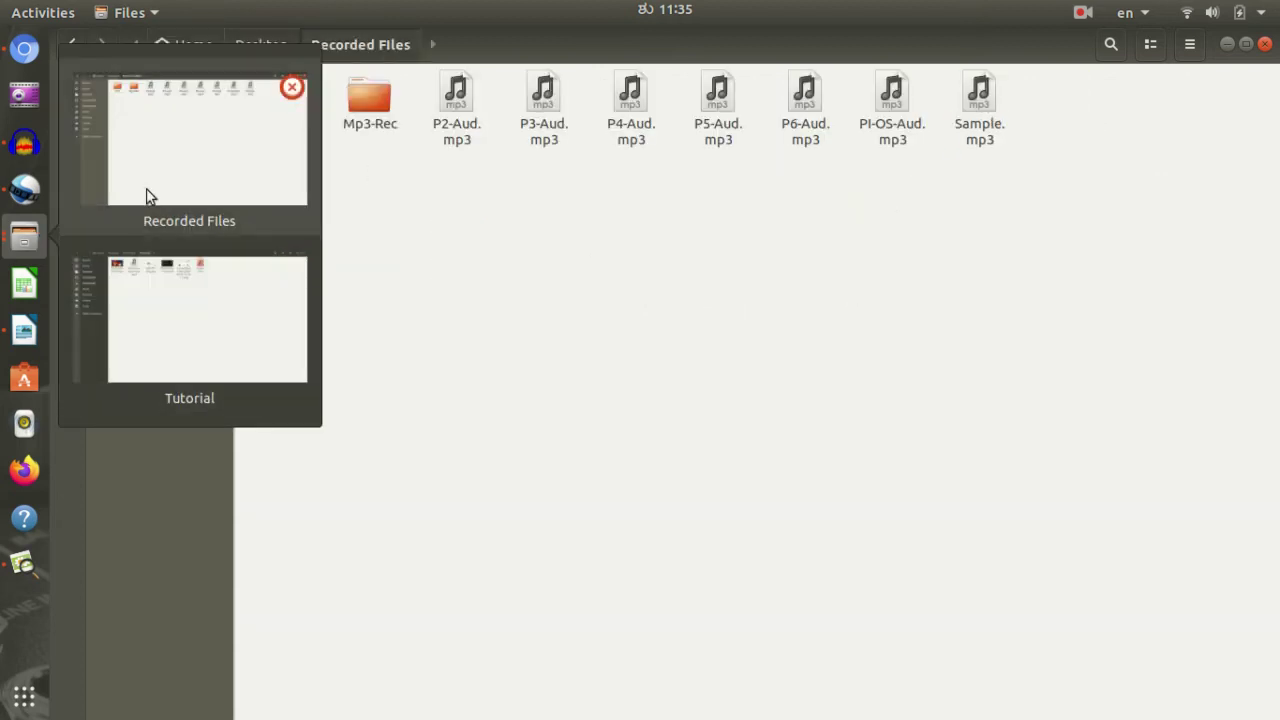
pyautogui.click(146, 192)
pyautogui.click(24, 237)
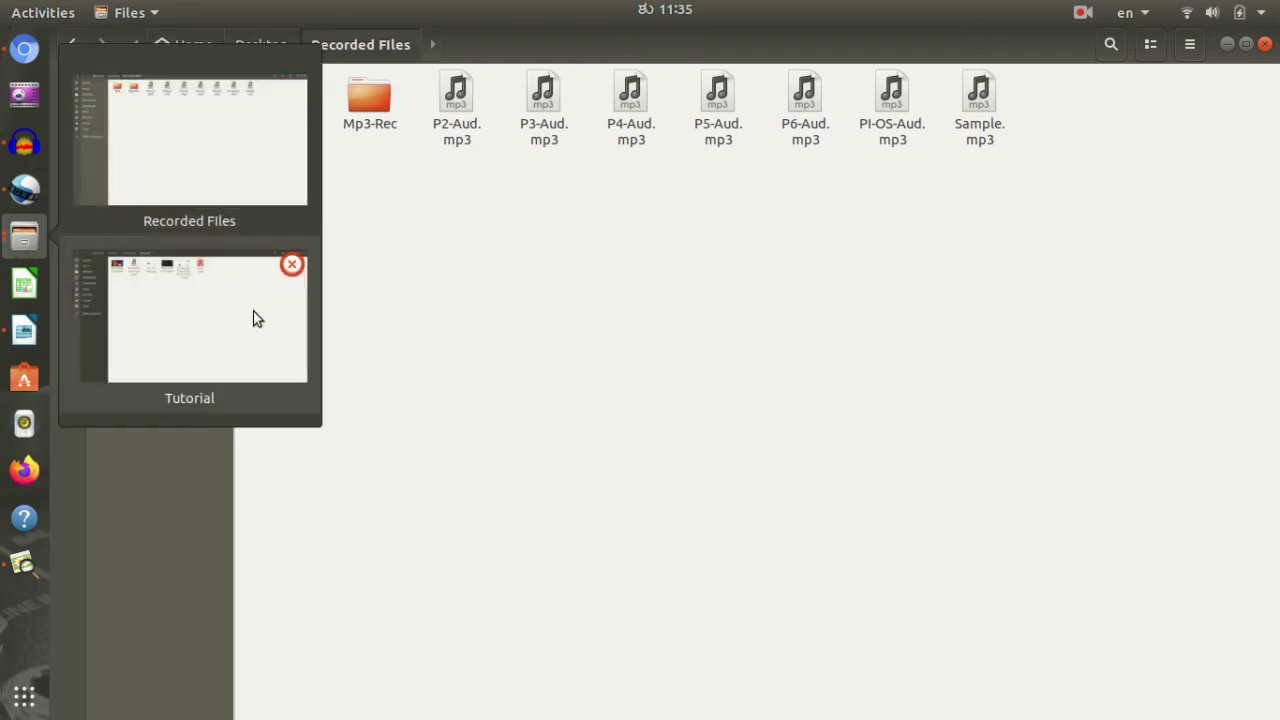
pyautogui.click(251, 317)
pyautogui.click(276, 138)
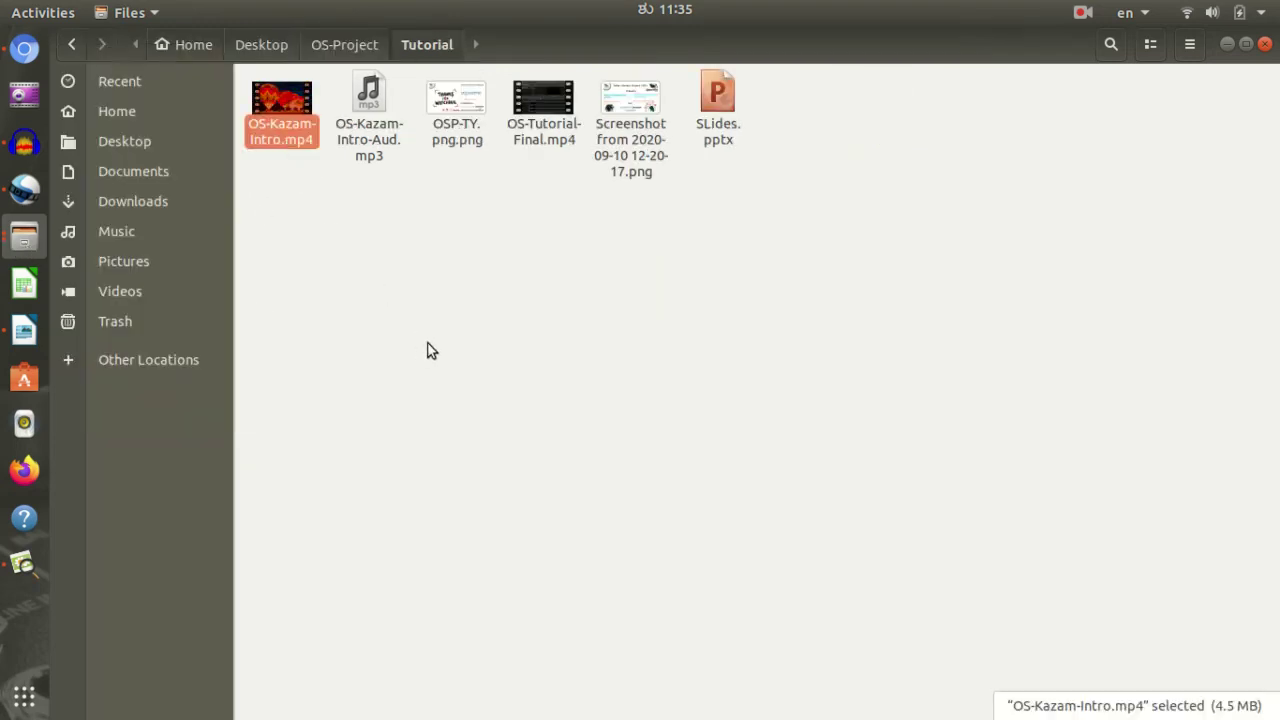
pyautogui.click(24, 190)
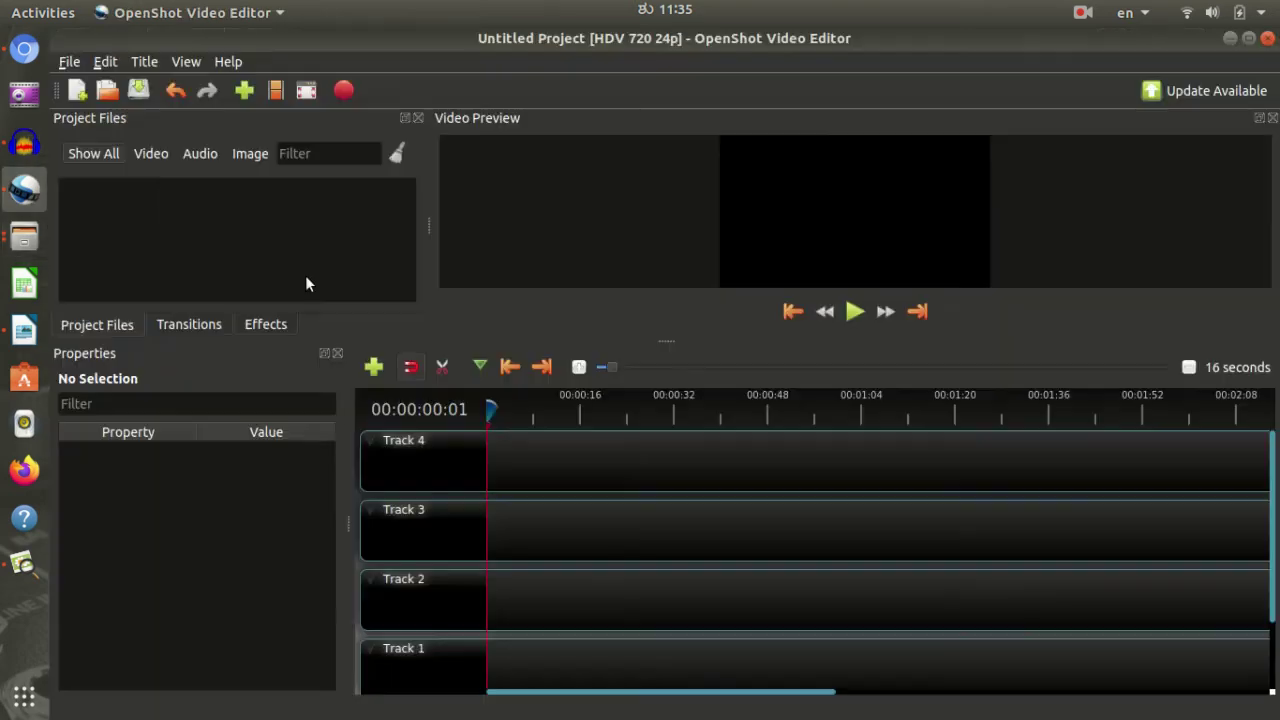
pyautogui.hotkey('alt', 'Tab')
pyautogui.moveTo(277, 146); pyautogui.dragTo(522, 548)
pyautogui.hotkey('alt', 'Tab')
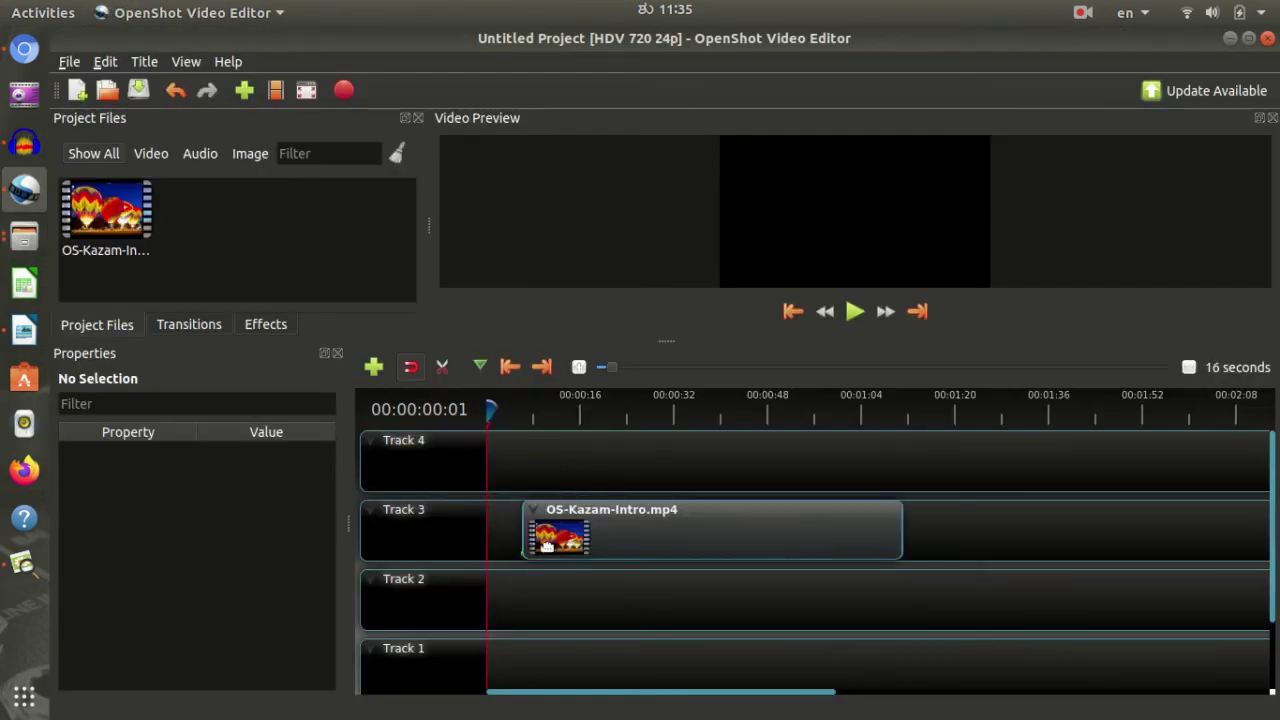
pyautogui.click(660, 546)
# Separate the OS-Kazam-Intro.mp4 audio into a single clip with all channels and delete that audio clip from Track 2
pyautogui.rightClick(686, 535)
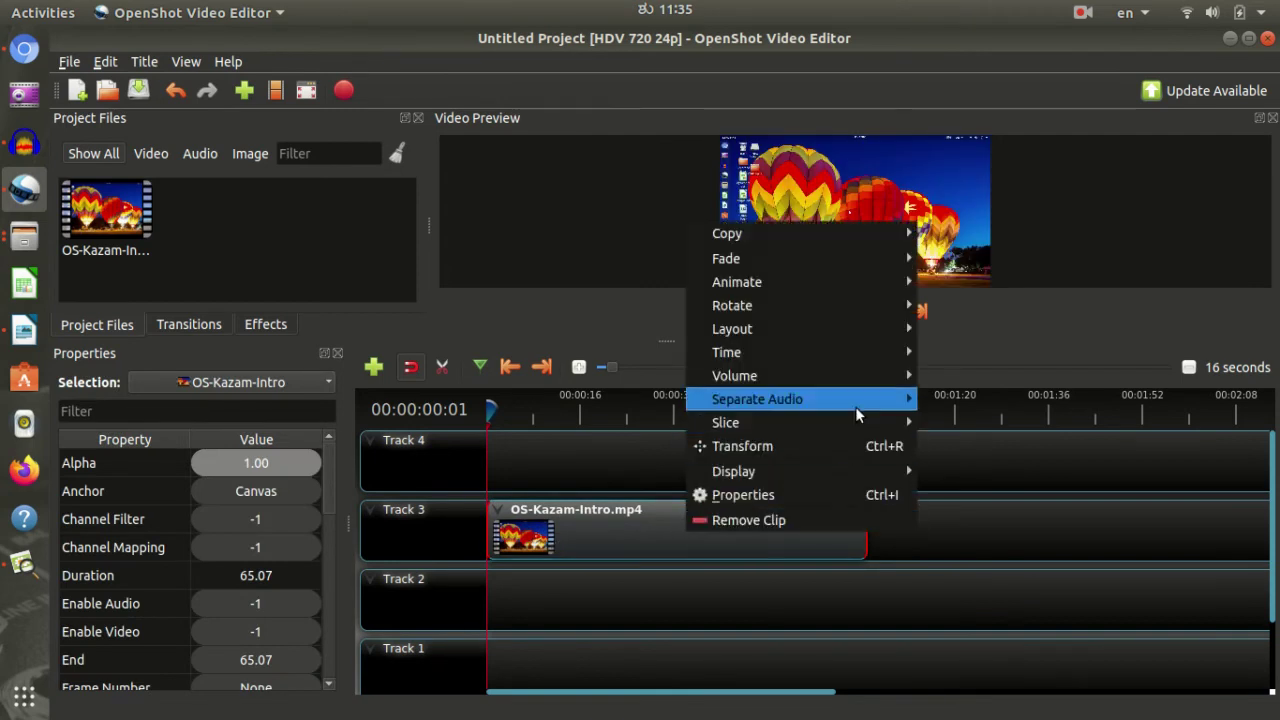
pyautogui.moveTo(855, 406)
pyautogui.click(960, 398)
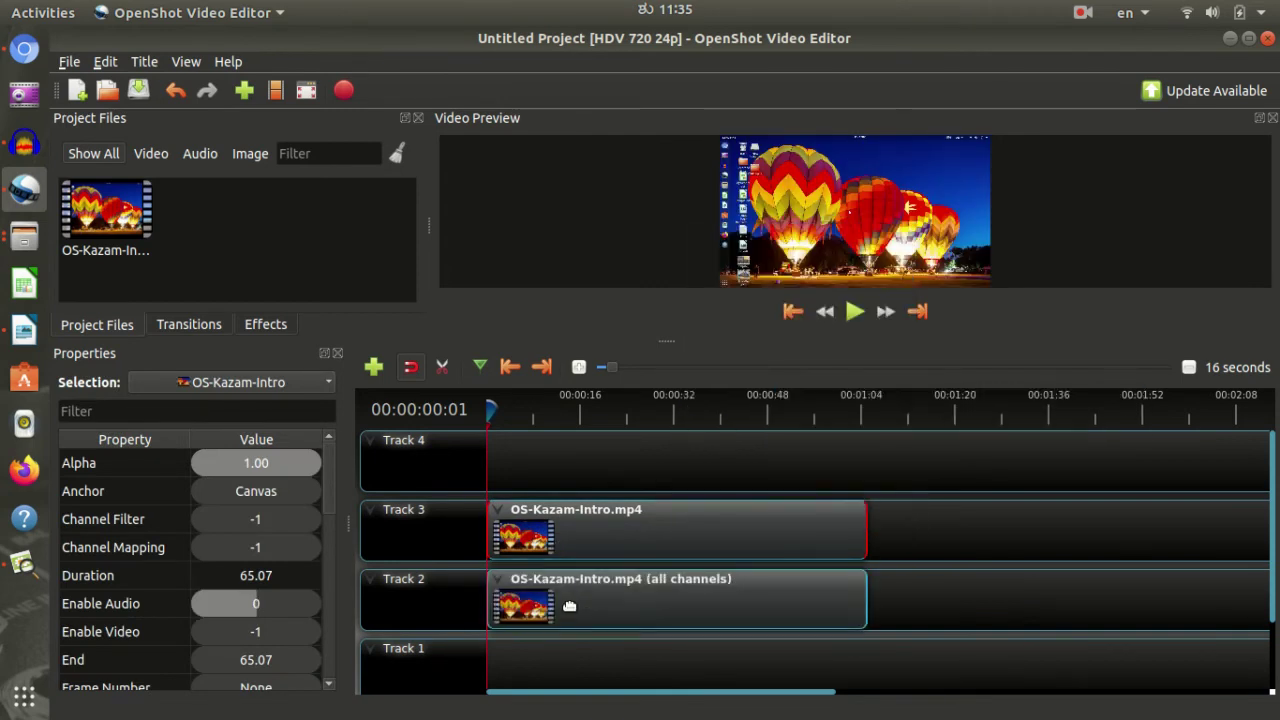
pyautogui.click(565, 608)
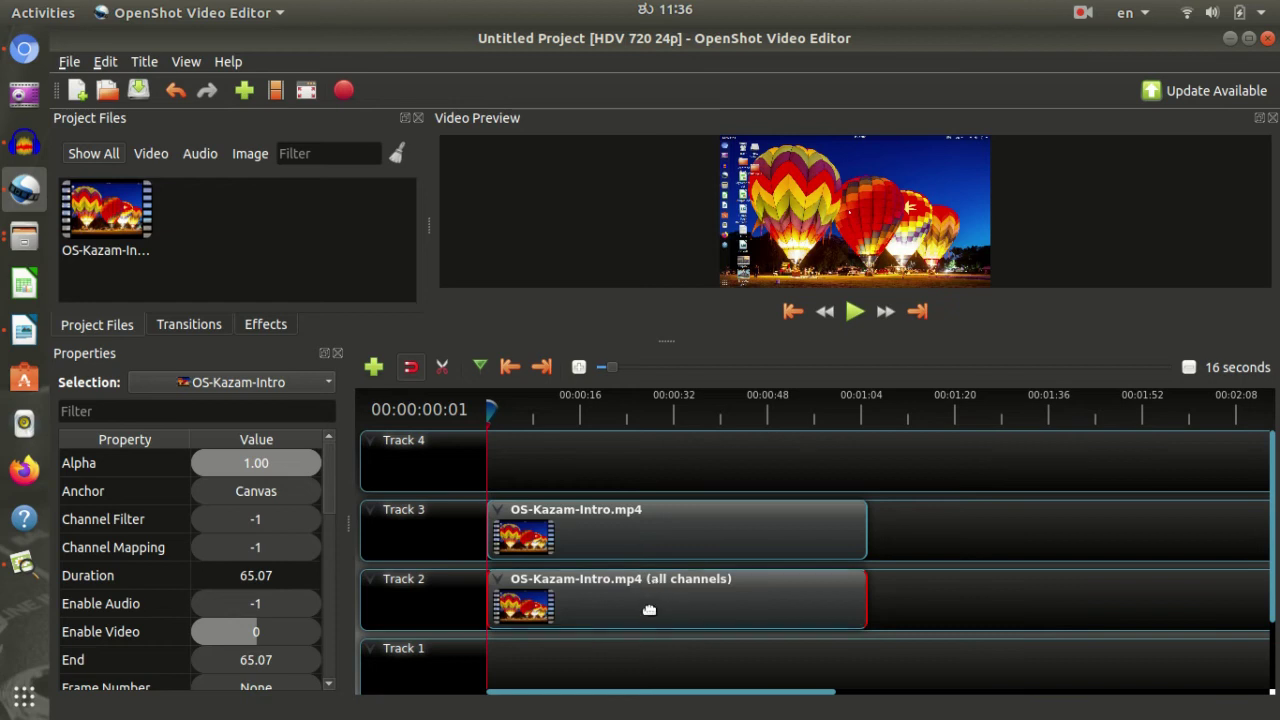
pyautogui.press('Delete')
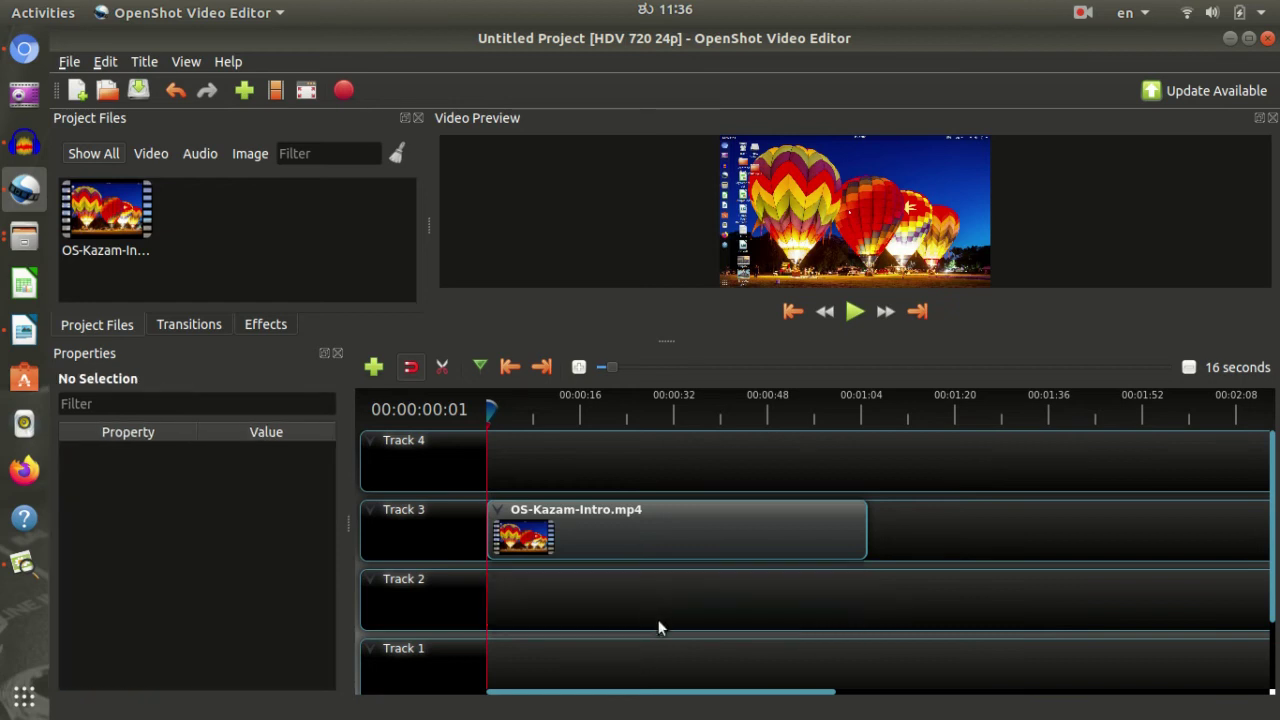
# Add Sample.mp3 from the Recorded FIles folder at the start of Track 2 in OpenShot and briefly play the timeline
pyautogui.hotkey('alt', 'Tab')
pyautogui.click(565, 400)
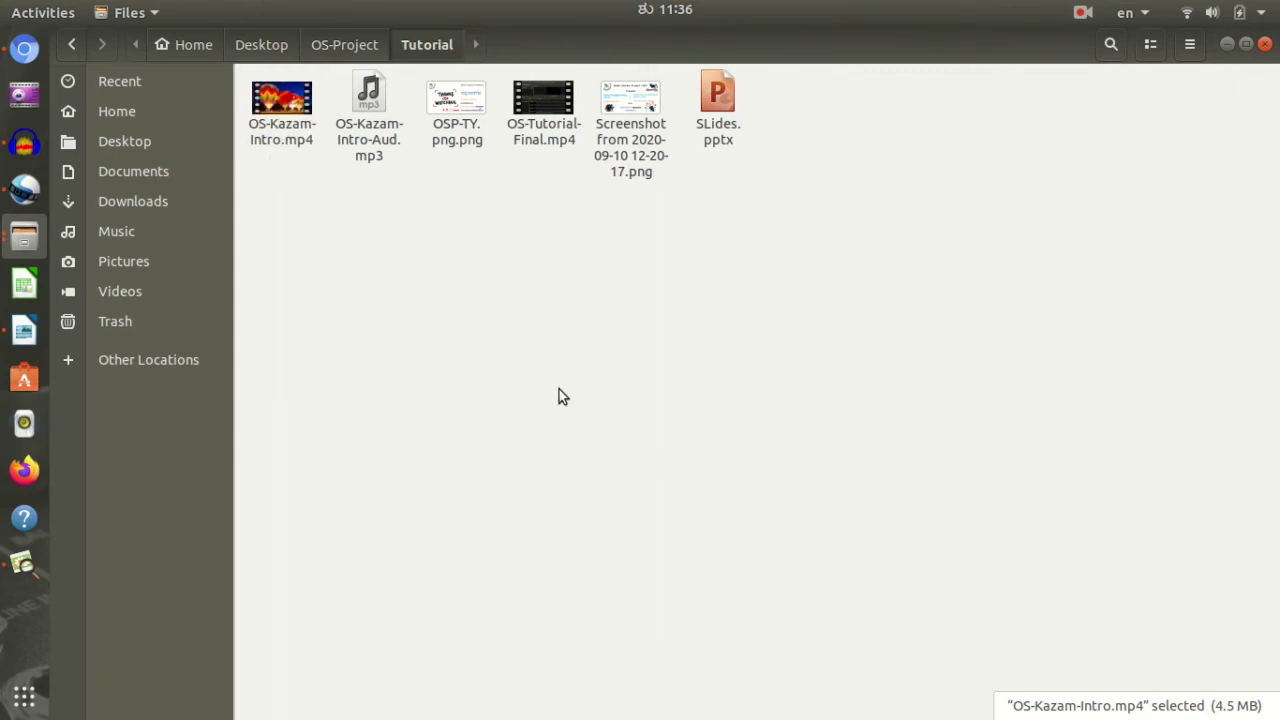
pyautogui.click(24, 237)
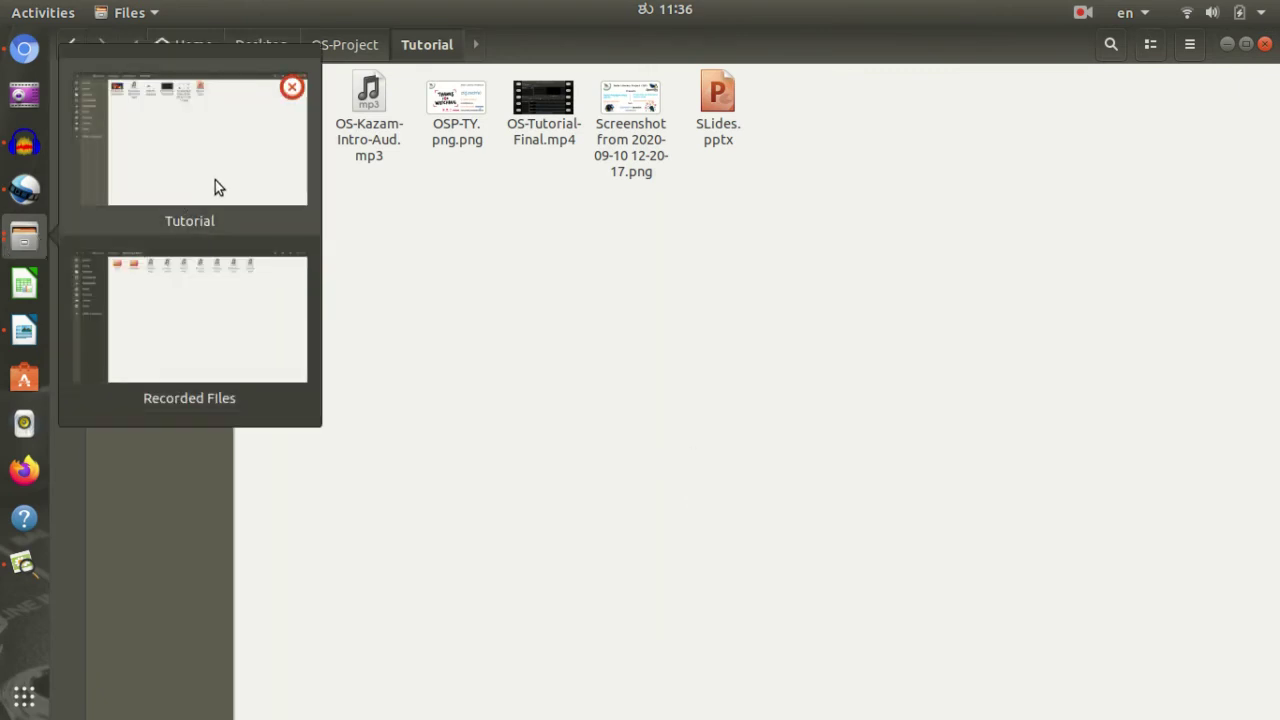
pyautogui.click(252, 341)
pyautogui.click(977, 140)
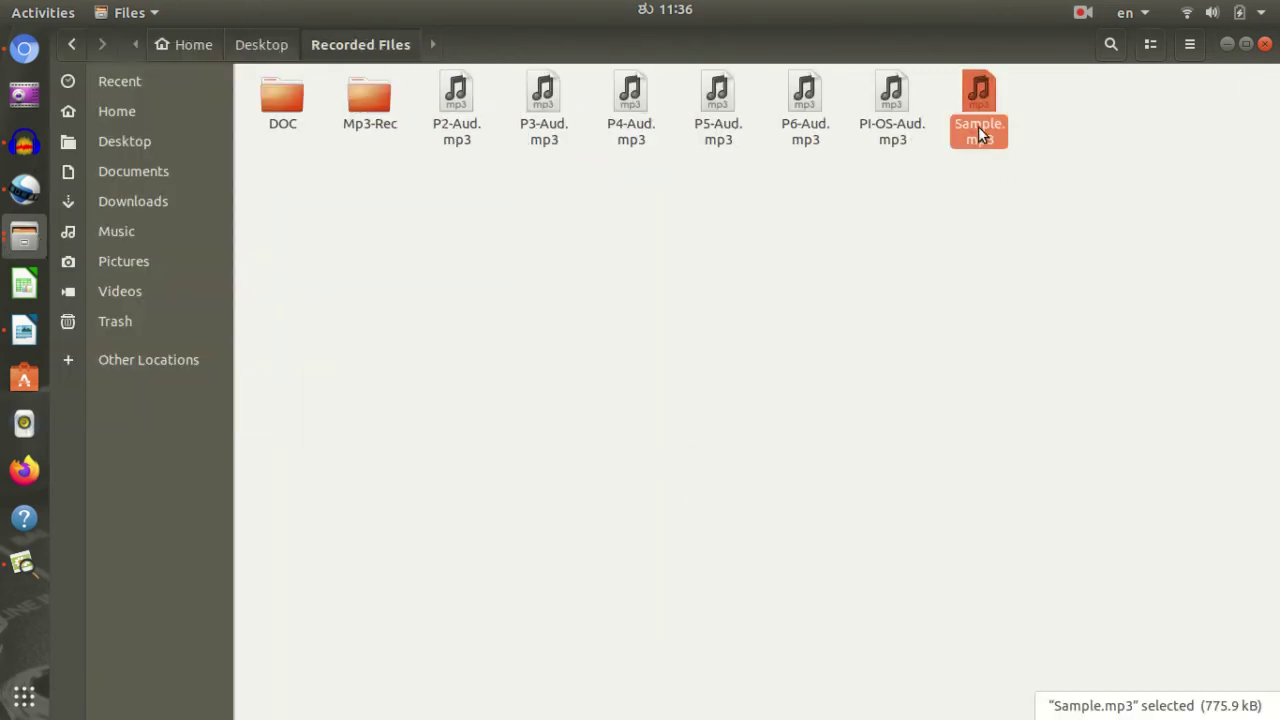
pyautogui.moveTo(980, 128); pyautogui.dragTo(527, 598)
pyautogui.hotkey('alt', 'Tab')
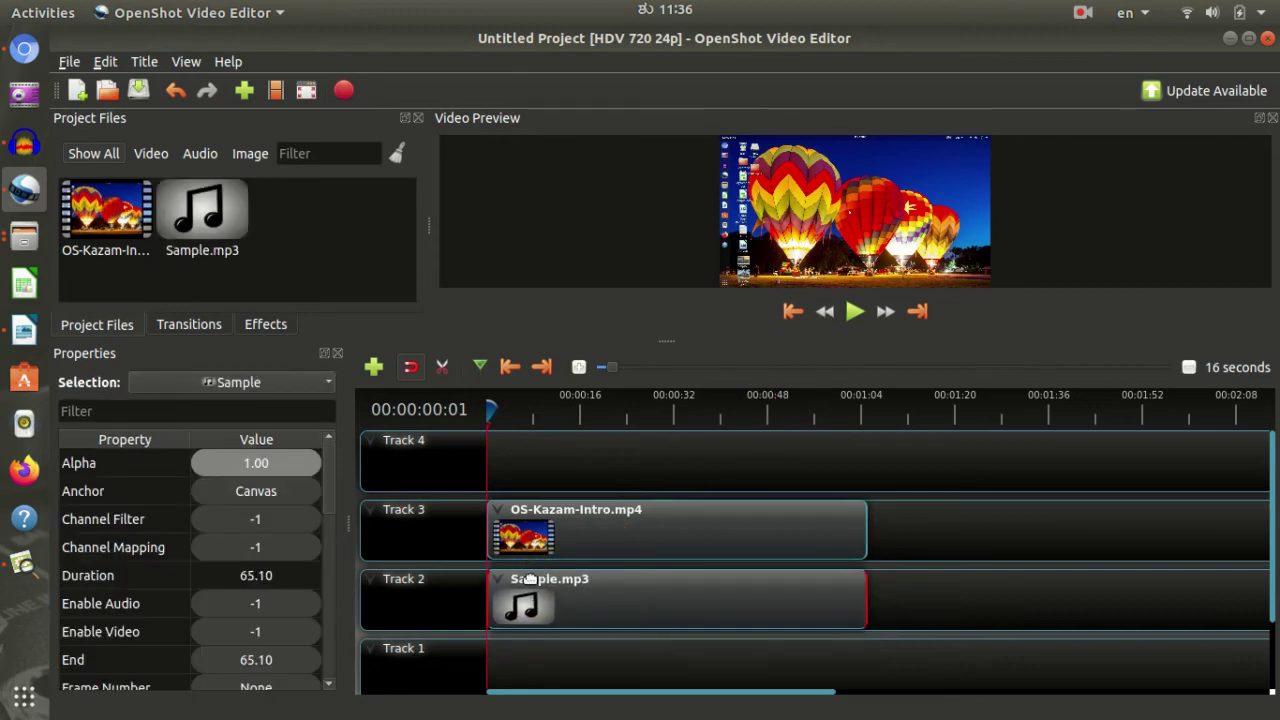
pyautogui.press('space')
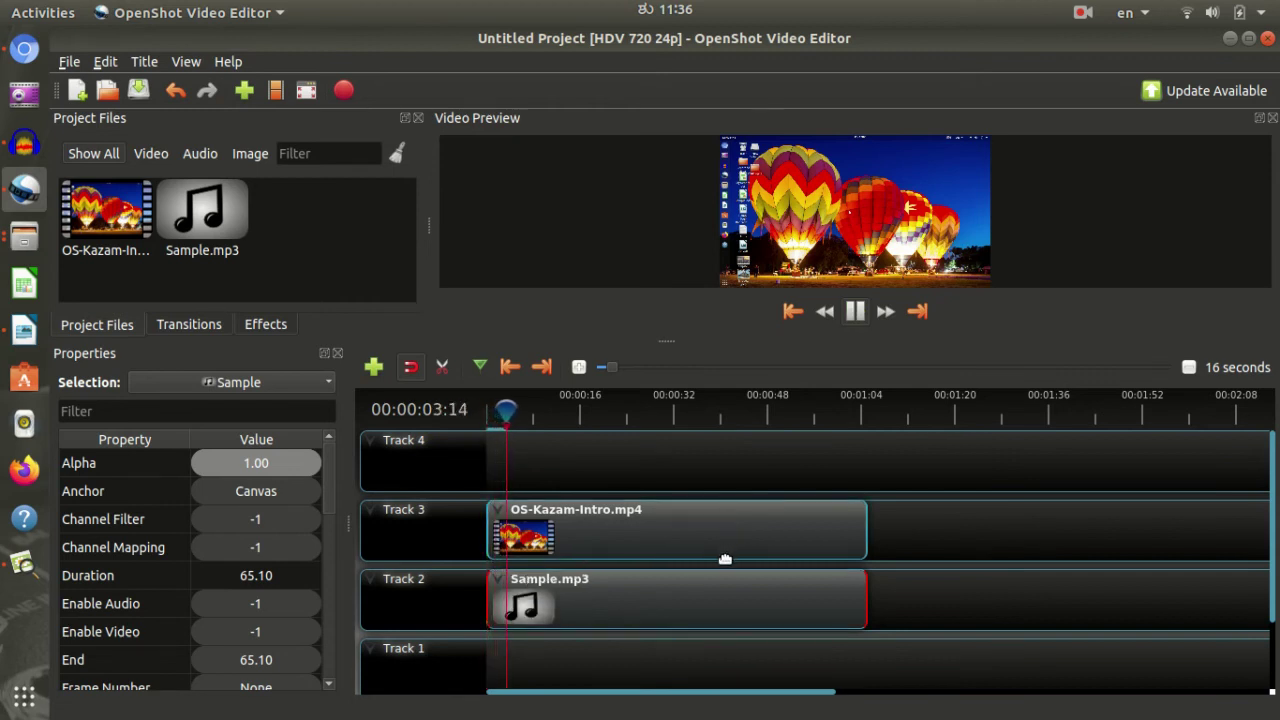
pyautogui.press('space')
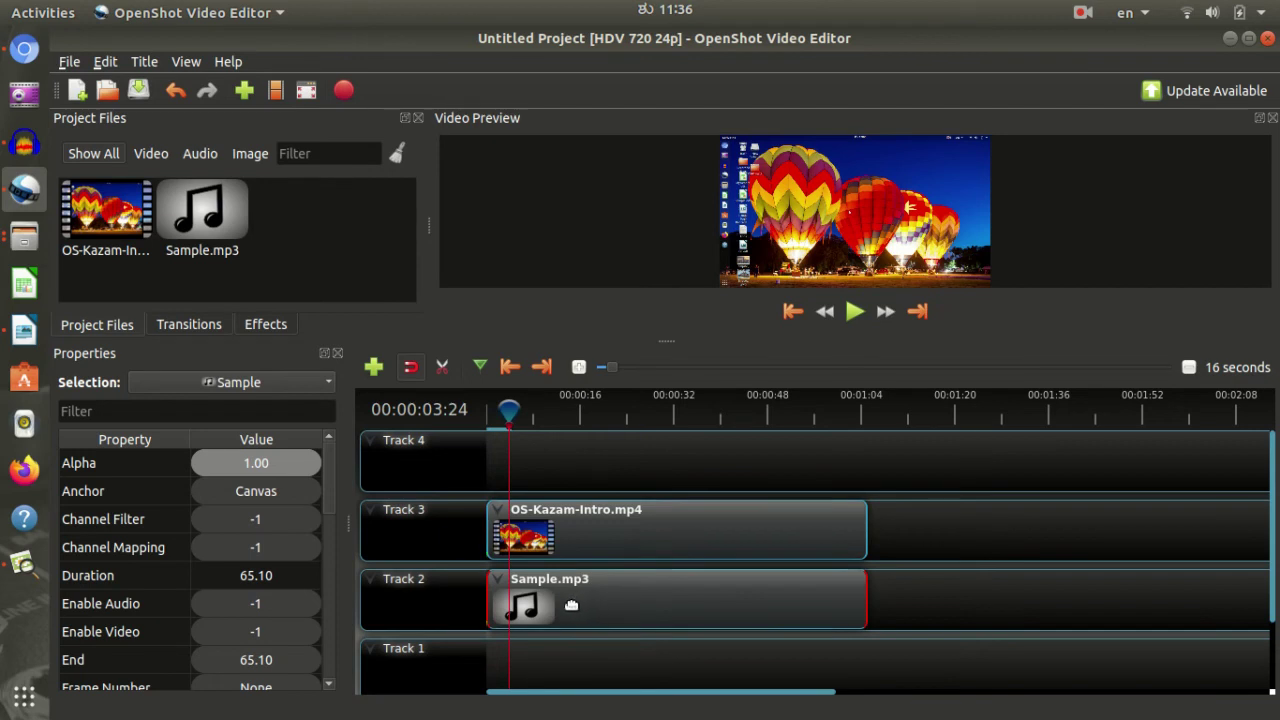
# View the Export Video settings without exporting, and close OpenShot without saving the project
pyautogui.click(350, 95)
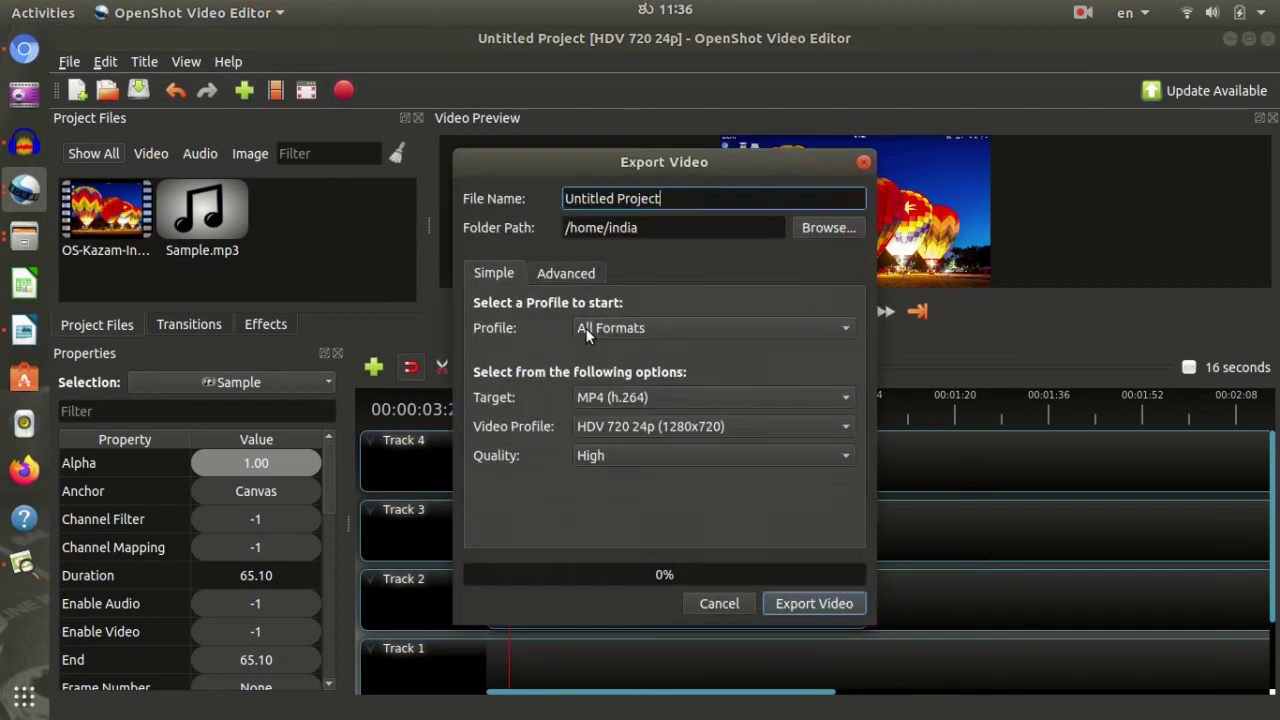
pyautogui.click(864, 163)
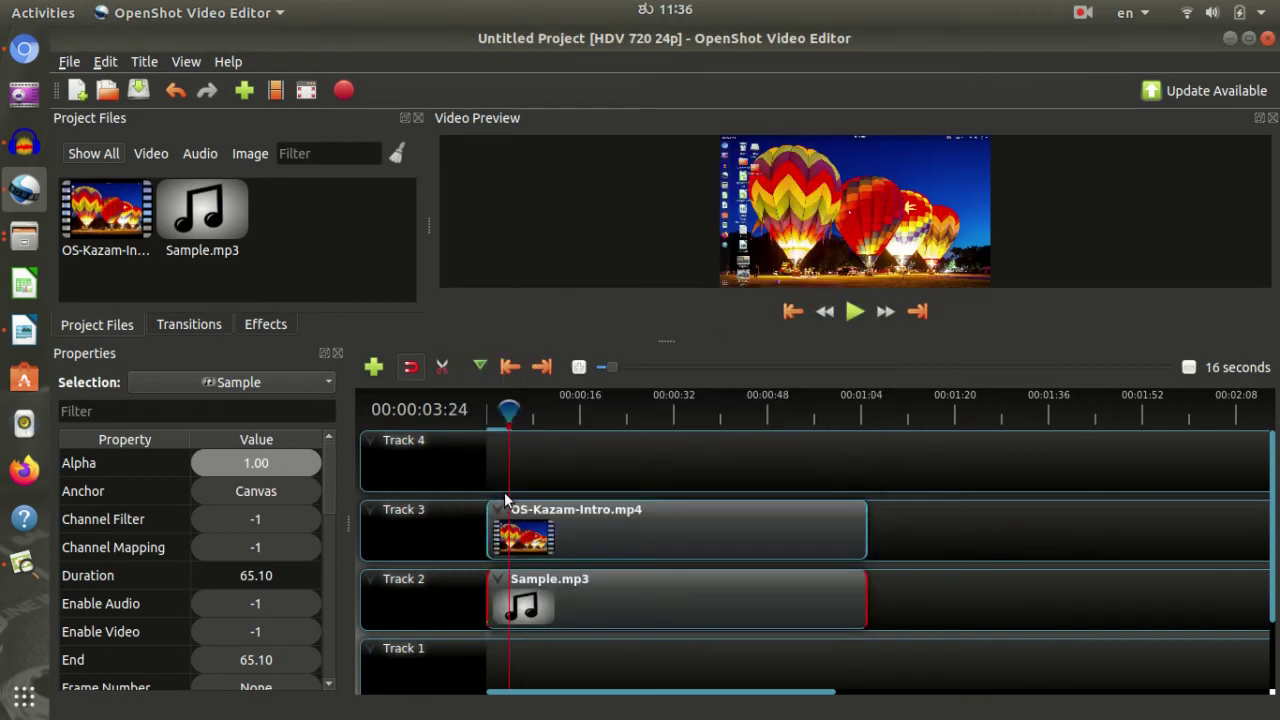
pyautogui.click(1267, 39)
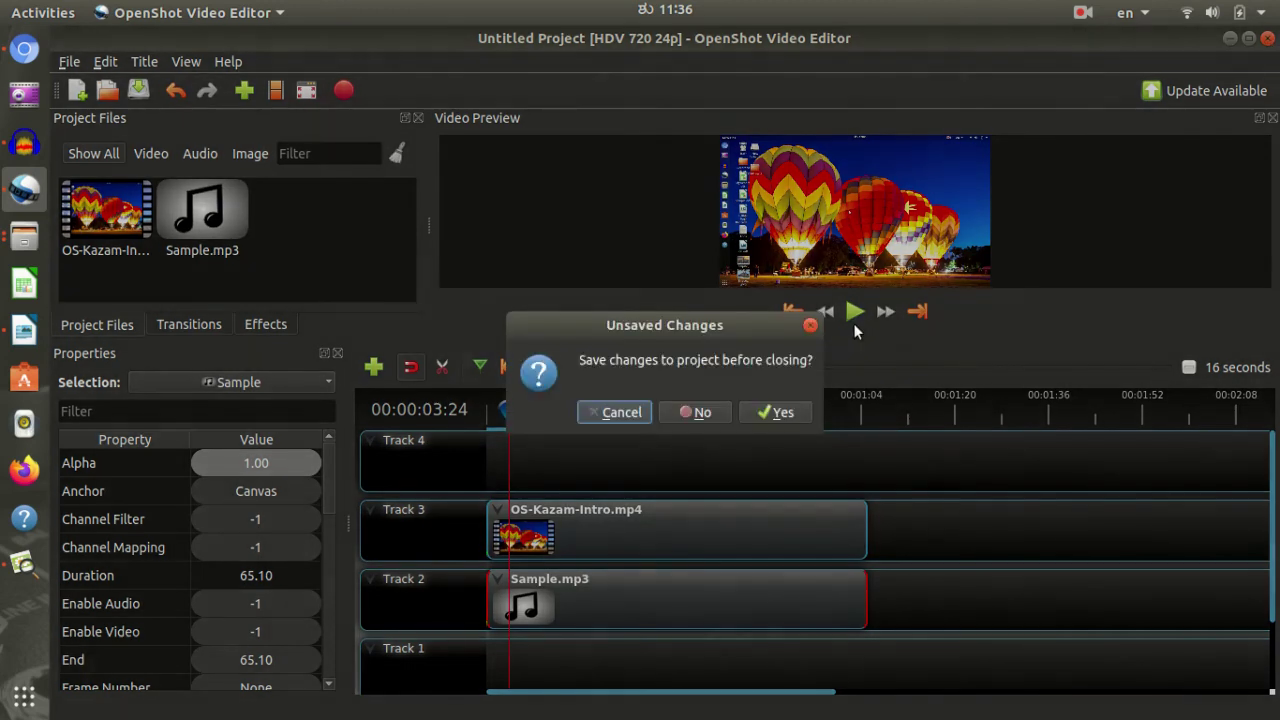
pyautogui.click(695, 411)
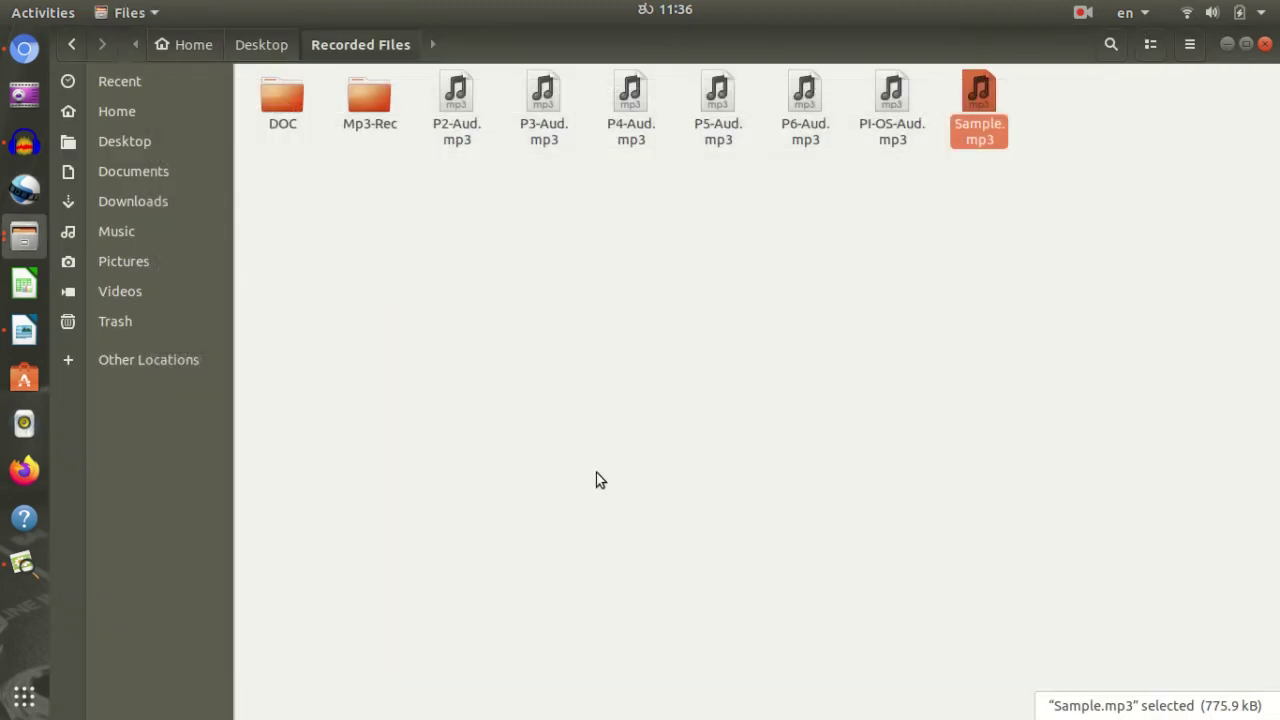
# Revisit the edited track in Audacity and review OS-Kazam-Intro.mp4 in the Tutorial folder and Sample.mp3 in the Recorded FIles folder
pyautogui.click(25, 147)
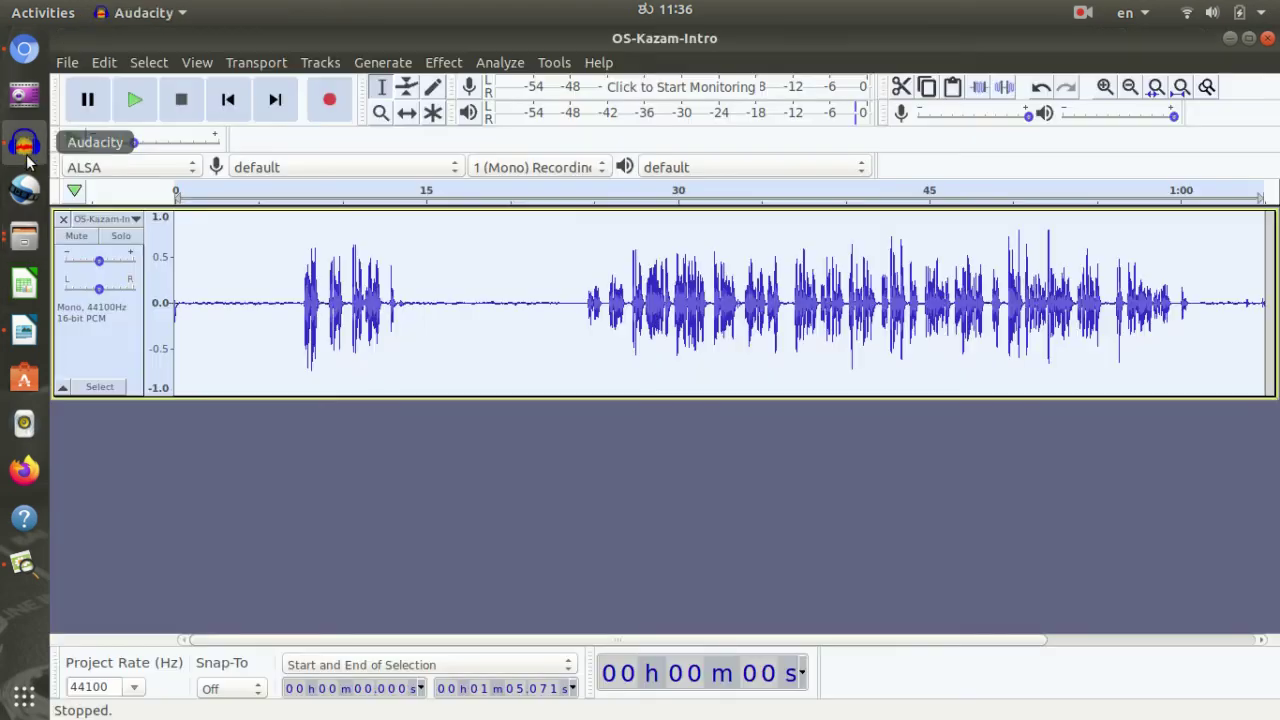
pyautogui.click(24, 238)
pyautogui.click(212, 281)
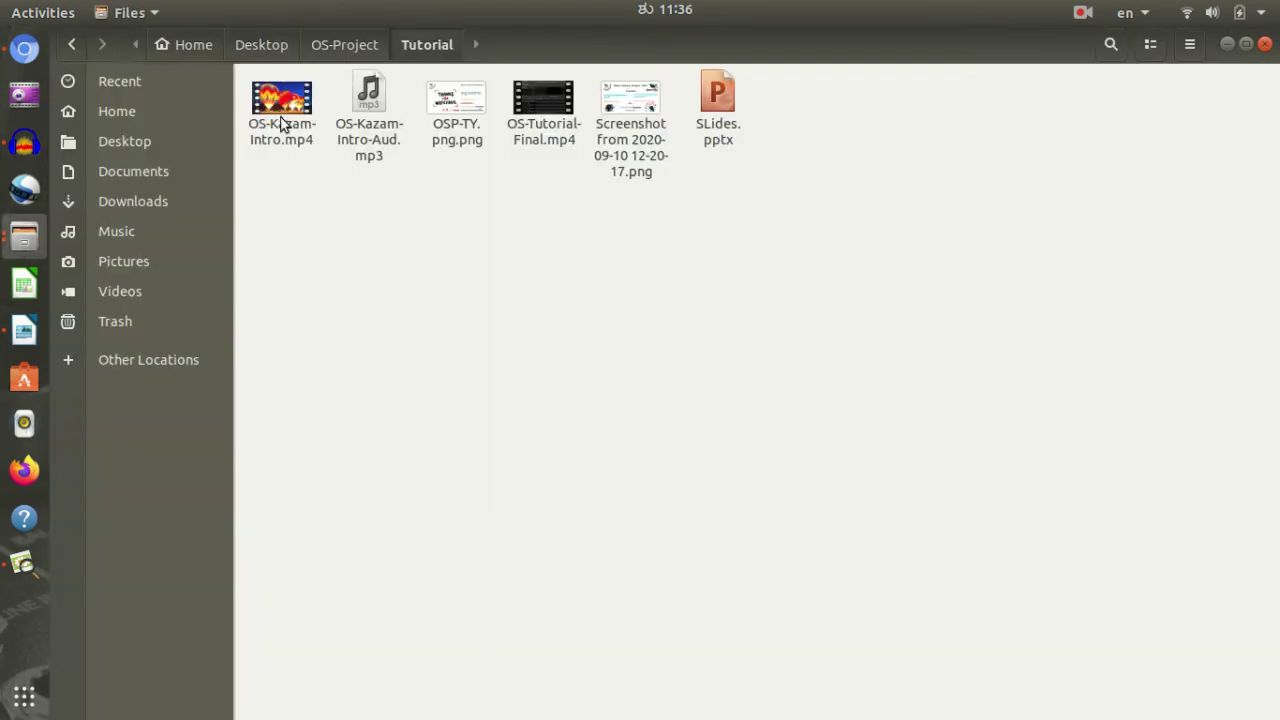
pyautogui.click(280, 105)
pyautogui.moveTo(280, 105); pyautogui.dragTo(280, 190)
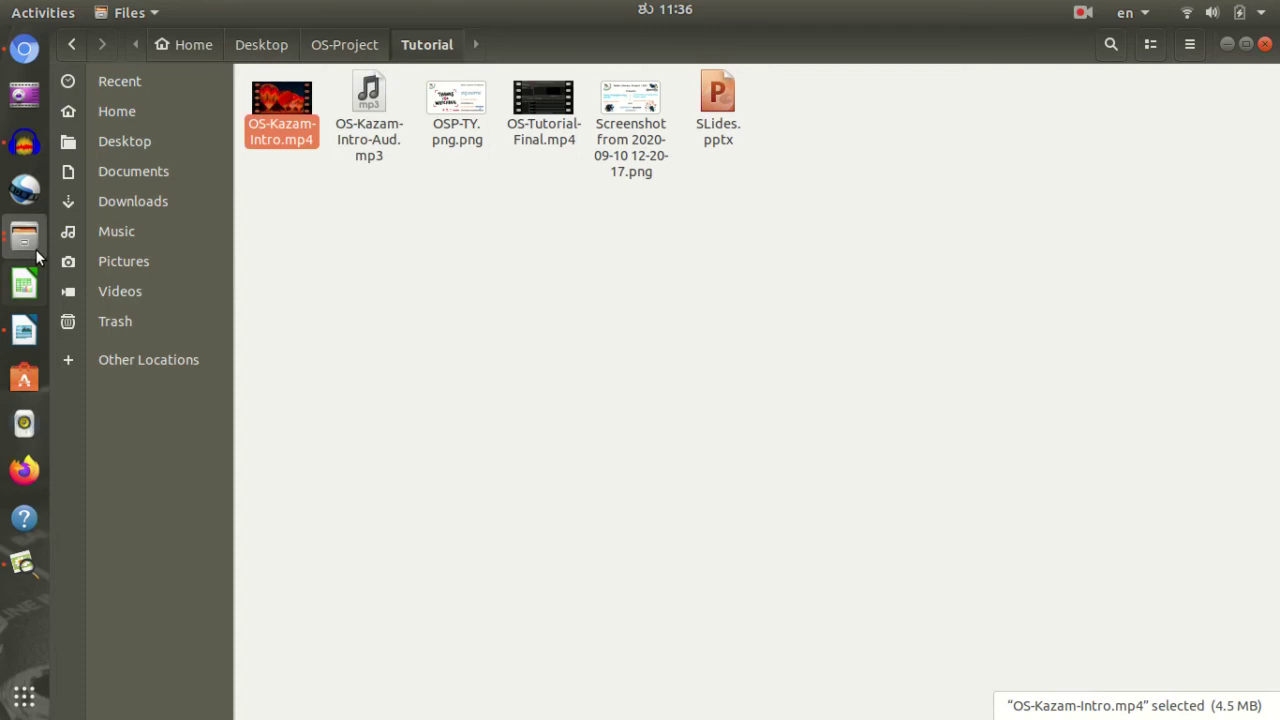
pyautogui.click(36, 252)
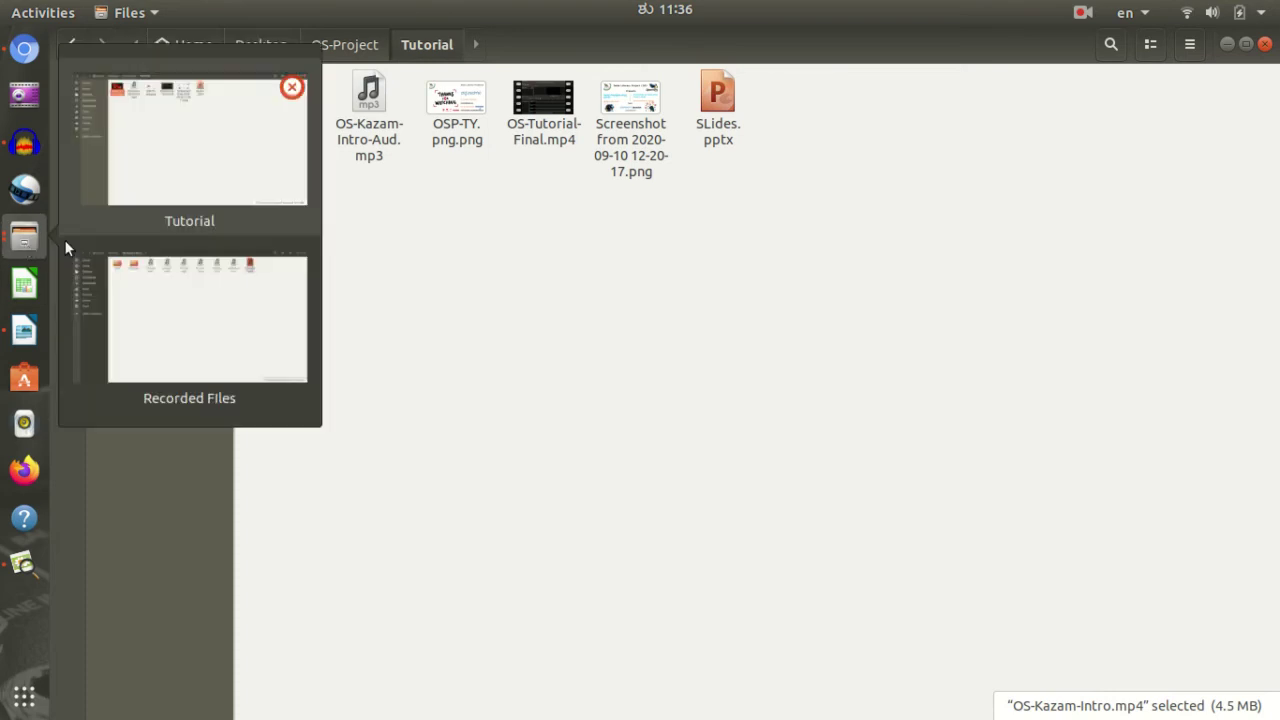
pyautogui.click(214, 283)
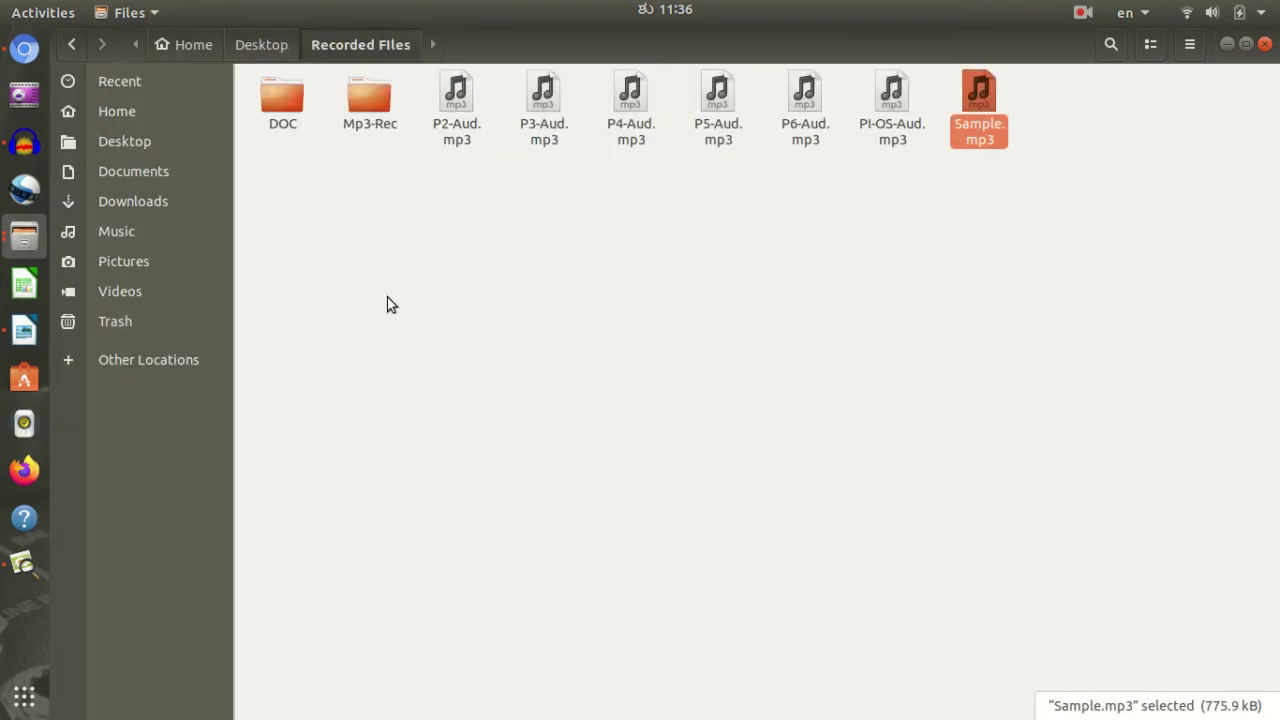
pyautogui.click(559, 231)
pyautogui.click(77, 234)
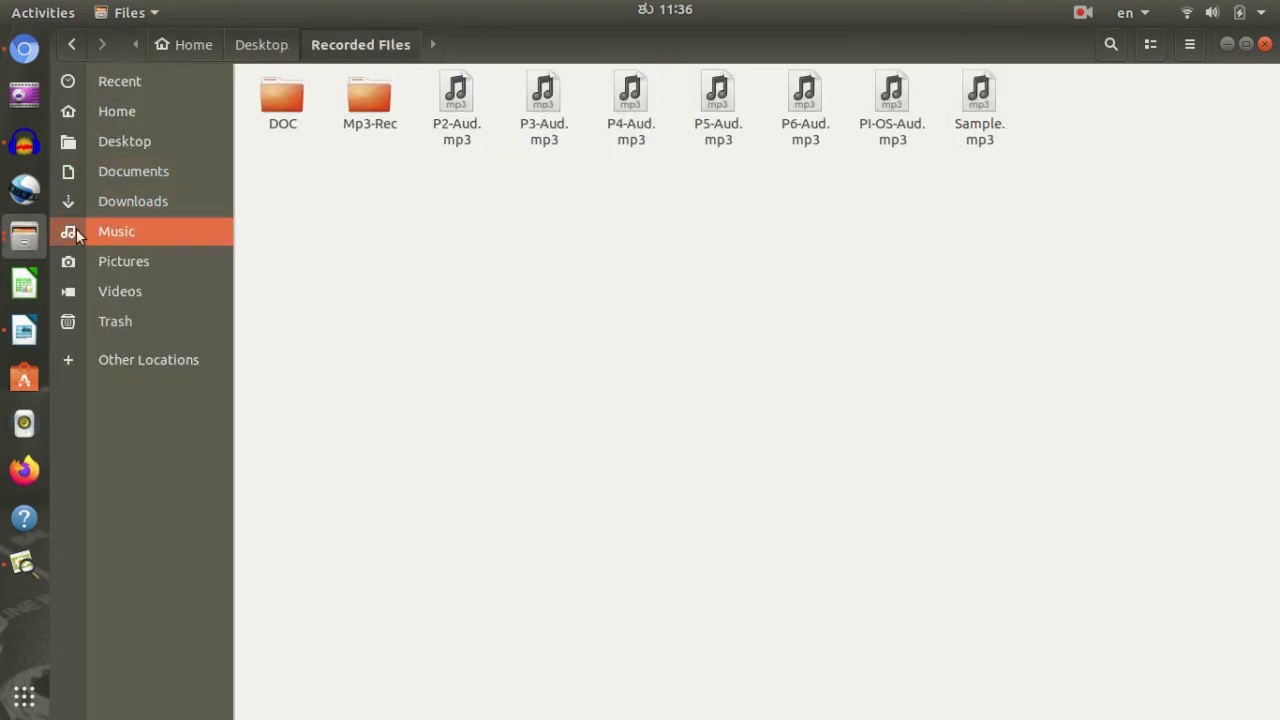
# Import Uplifting-Music.mp3 from the OS-Project folder into the Audacity project as a second track below OS-Kazam-Intro
pyautogui.click(24, 237)
pyautogui.click(166, 157)
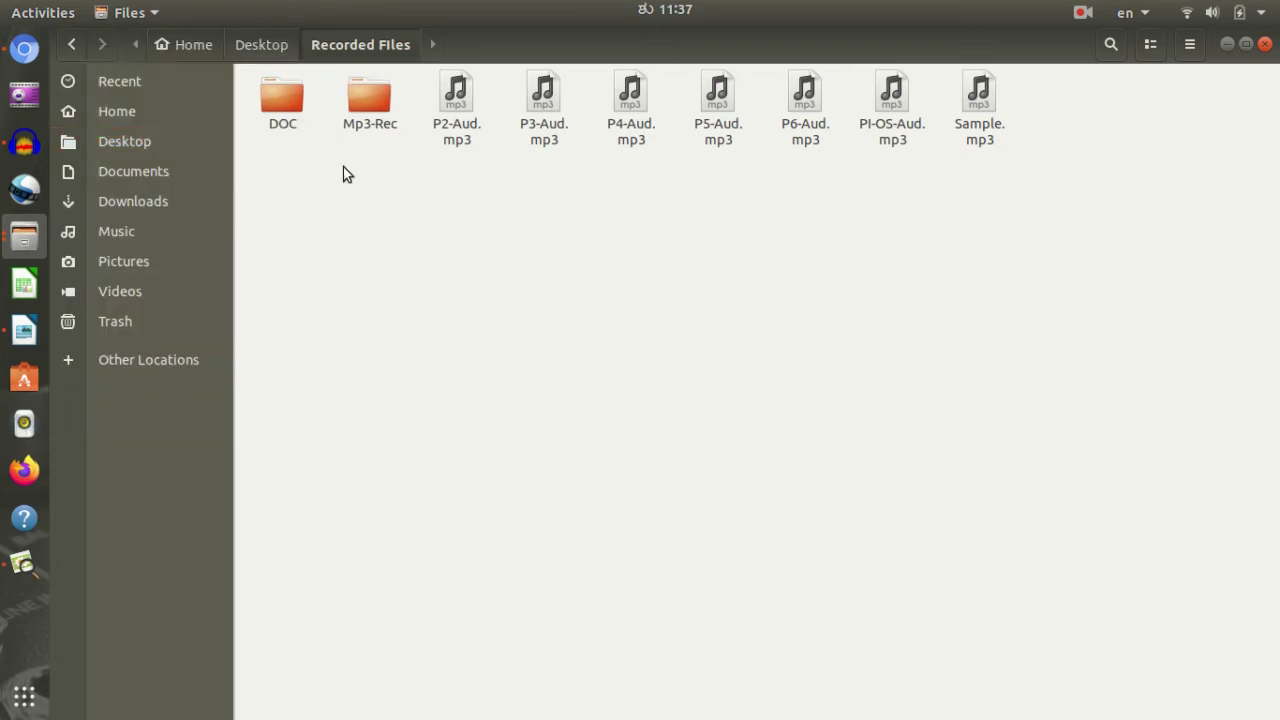
pyautogui.click(24, 237)
pyautogui.click(129, 299)
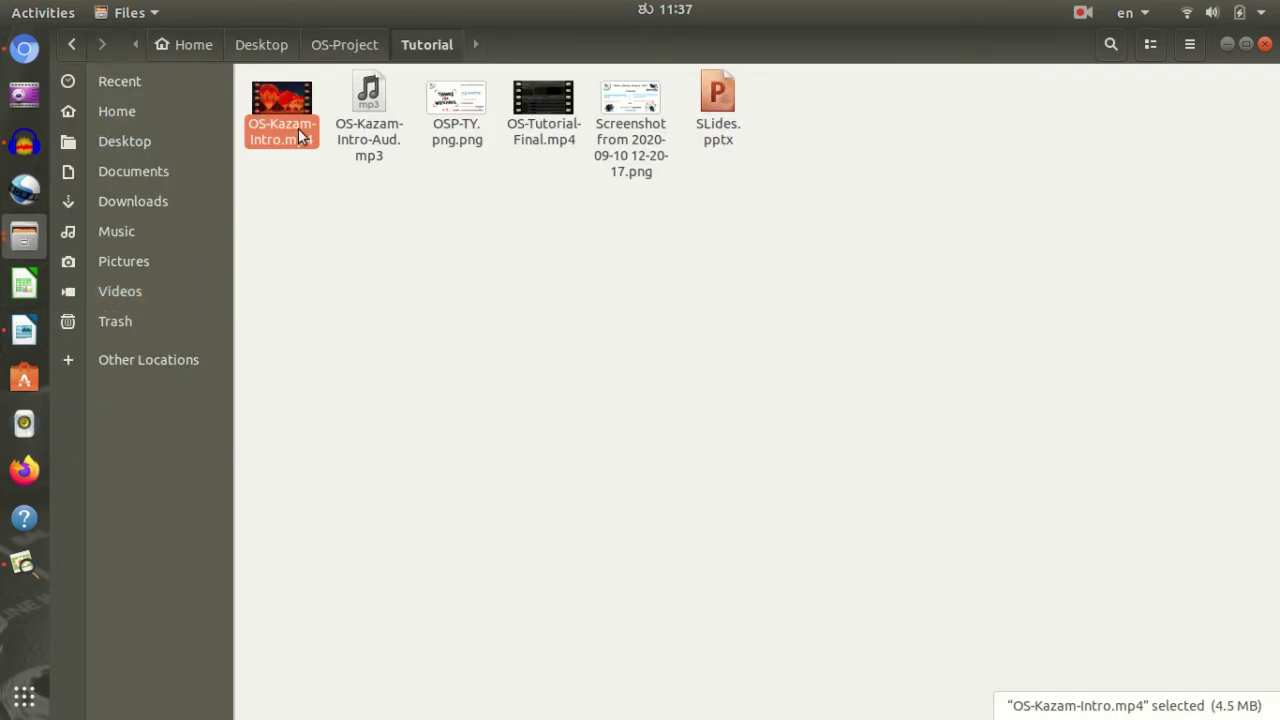
pyautogui.hotkey('alt', 'Up')
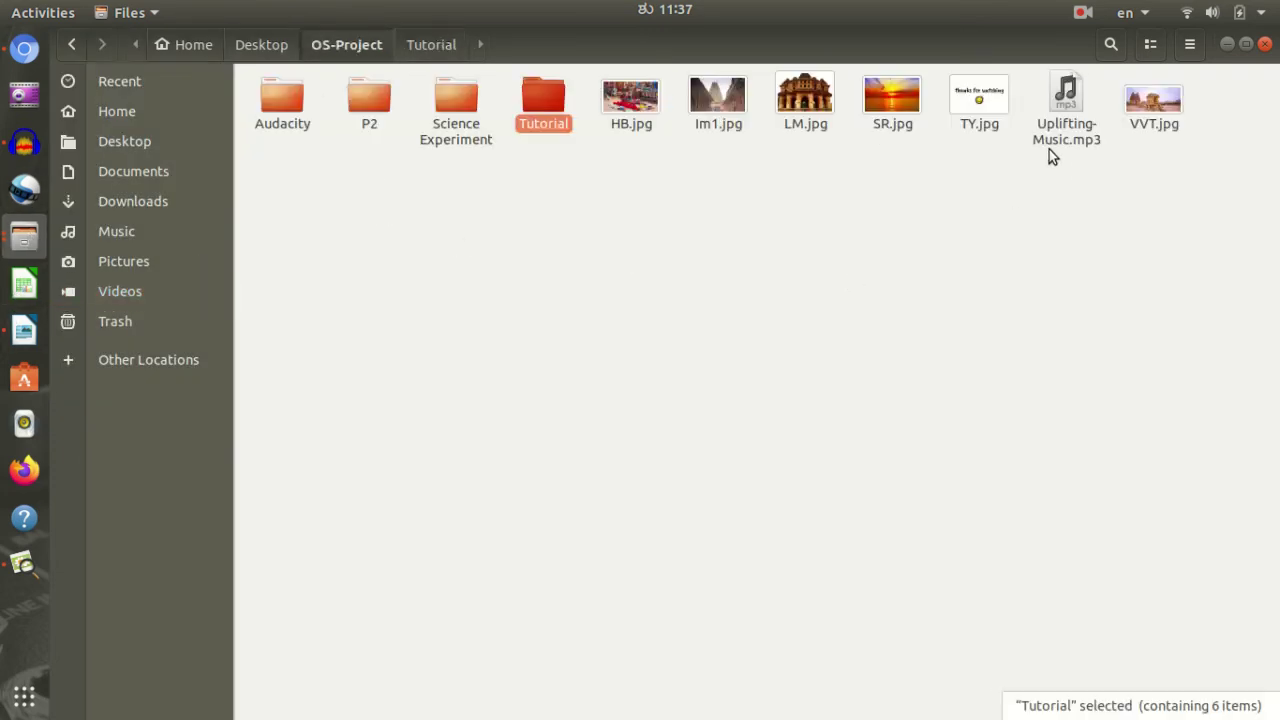
pyautogui.moveTo(1063, 112); pyautogui.dragTo(493, 512)
pyautogui.hotkey('alt', 'Tab')
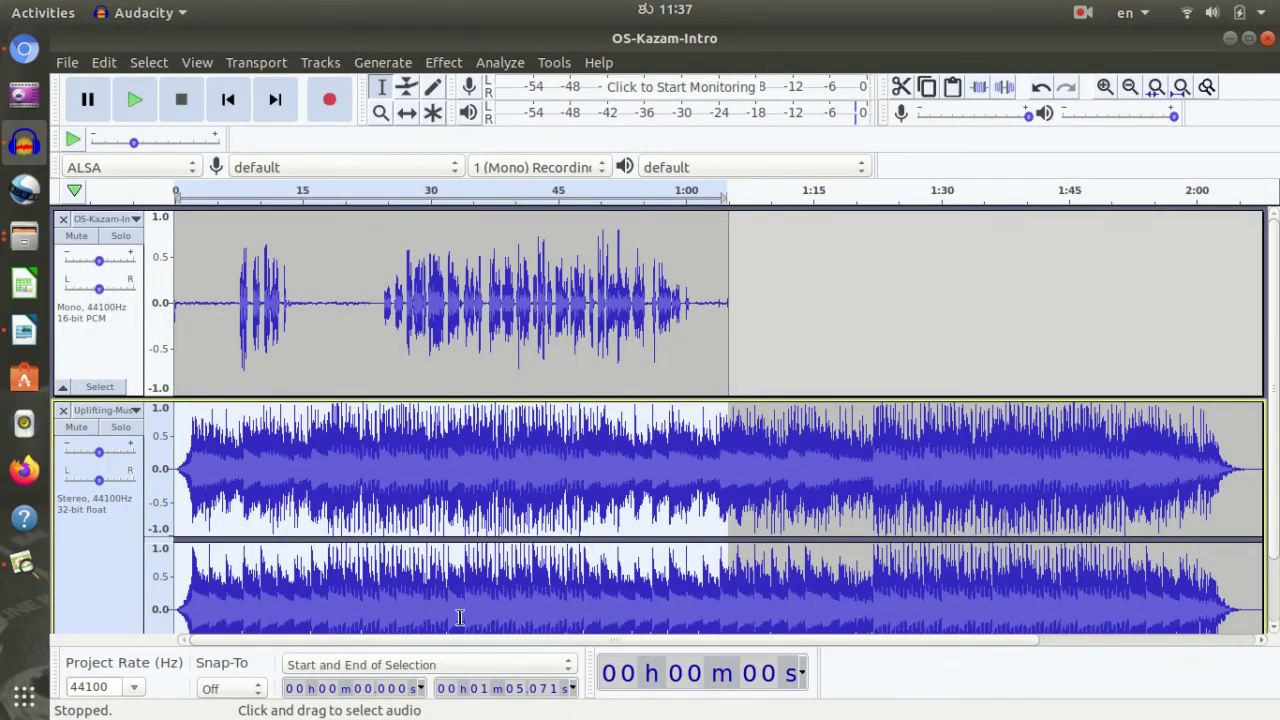
# Lower the Uplifting-Music track's volume with the Envelope tool using points at about 15 s and 18 s, much quieter from the second point
pyautogui.scroll(-2, 370, 542)
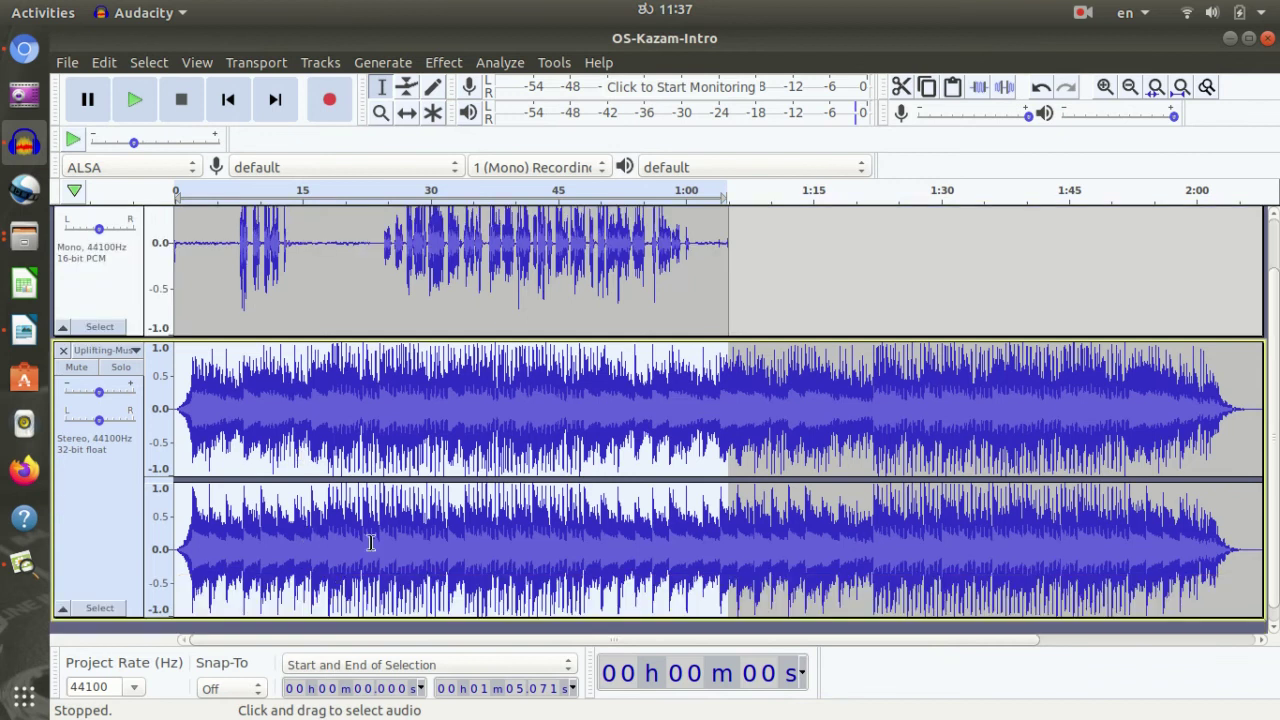
pyautogui.scroll(-1, 360, 507)
pyautogui.scroll(2, 388, 503)
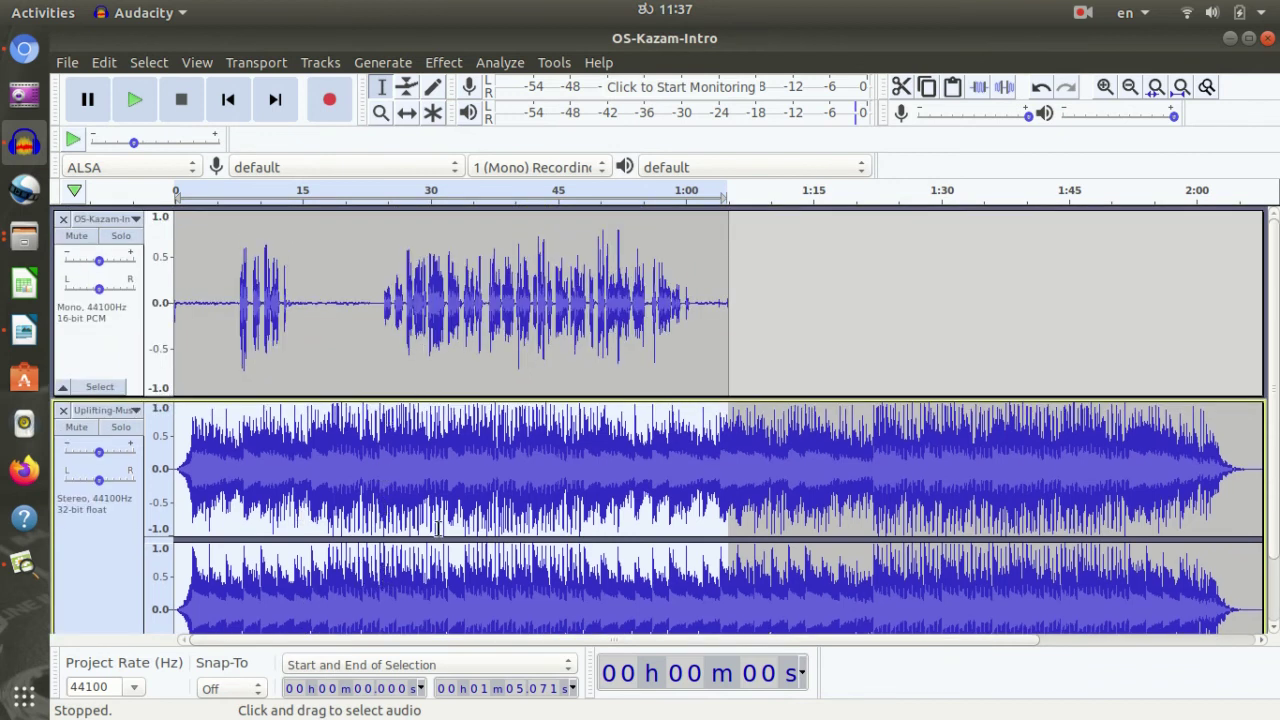
pyautogui.scroll(-2, 428, 521)
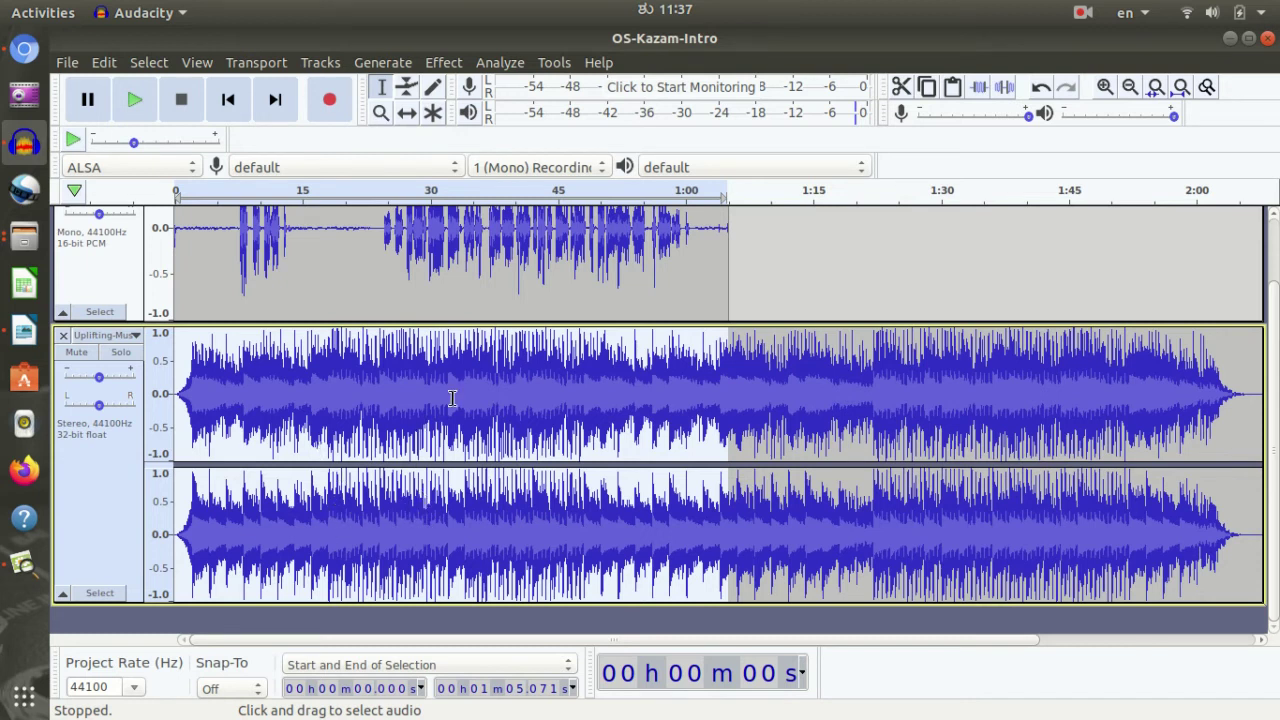
pyautogui.scroll(3, 440, 410)
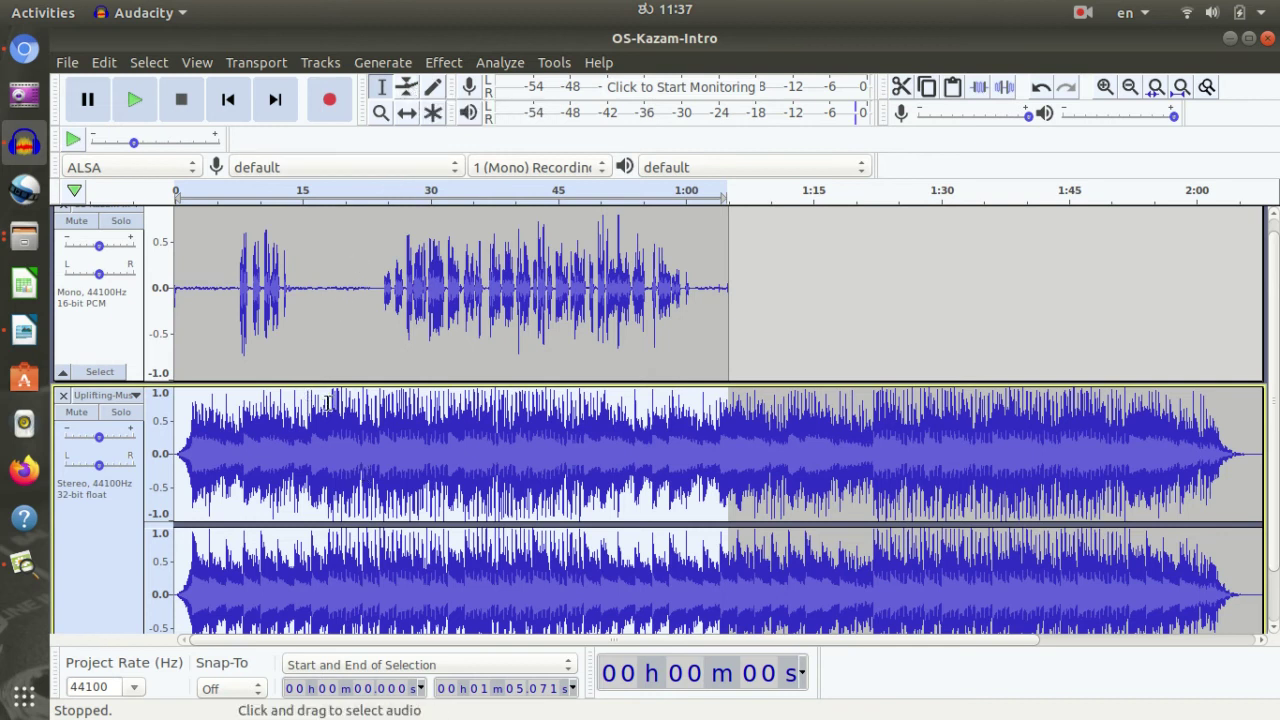
pyautogui.press('F2')
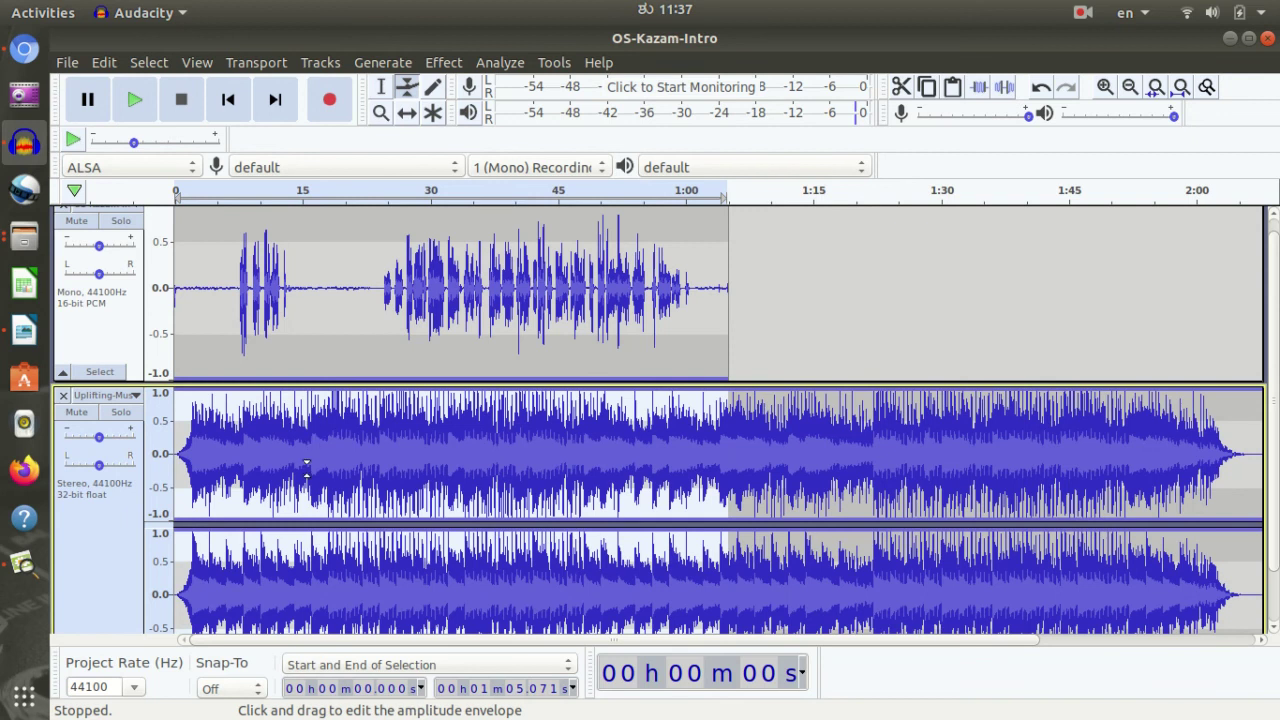
pyautogui.scroll(-1, 306, 466)
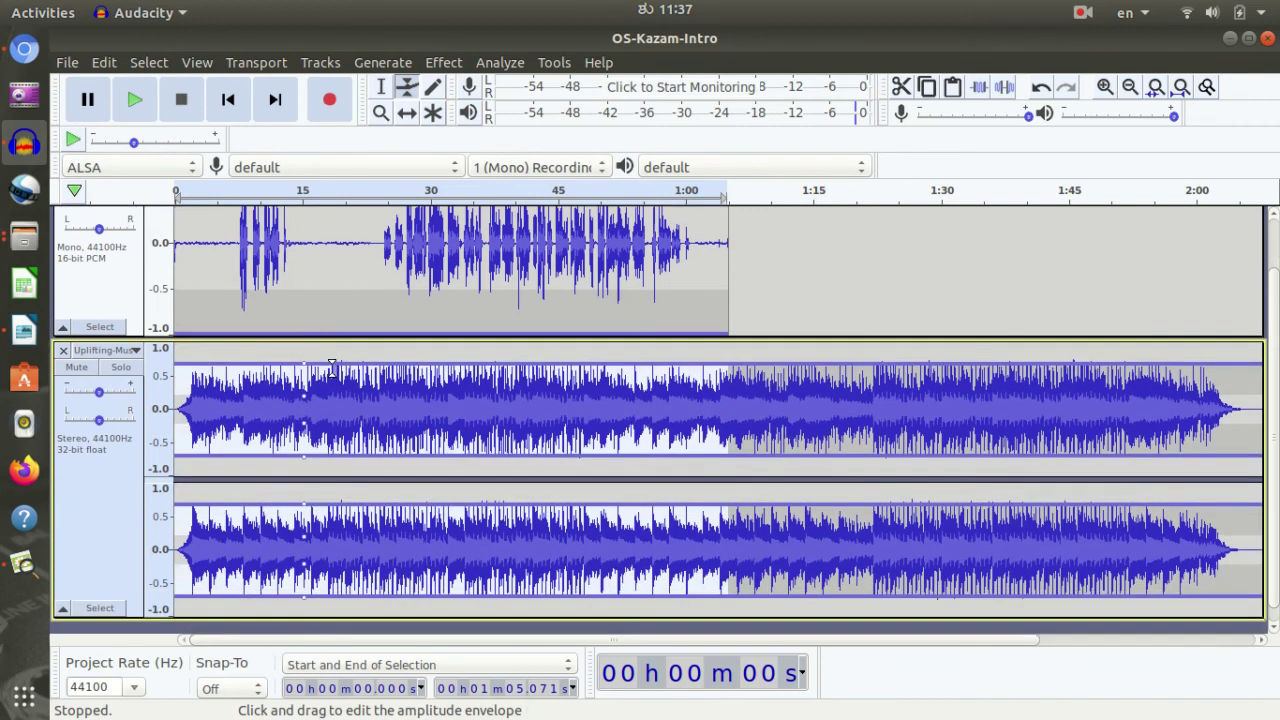
pyautogui.moveTo(331, 365)
pyautogui.mouseDown()
pyautogui.moveTo(333, 395)
pyautogui.moveTo(331, 372)
pyautogui.moveTo(330, 383)
pyautogui.mouseUp()
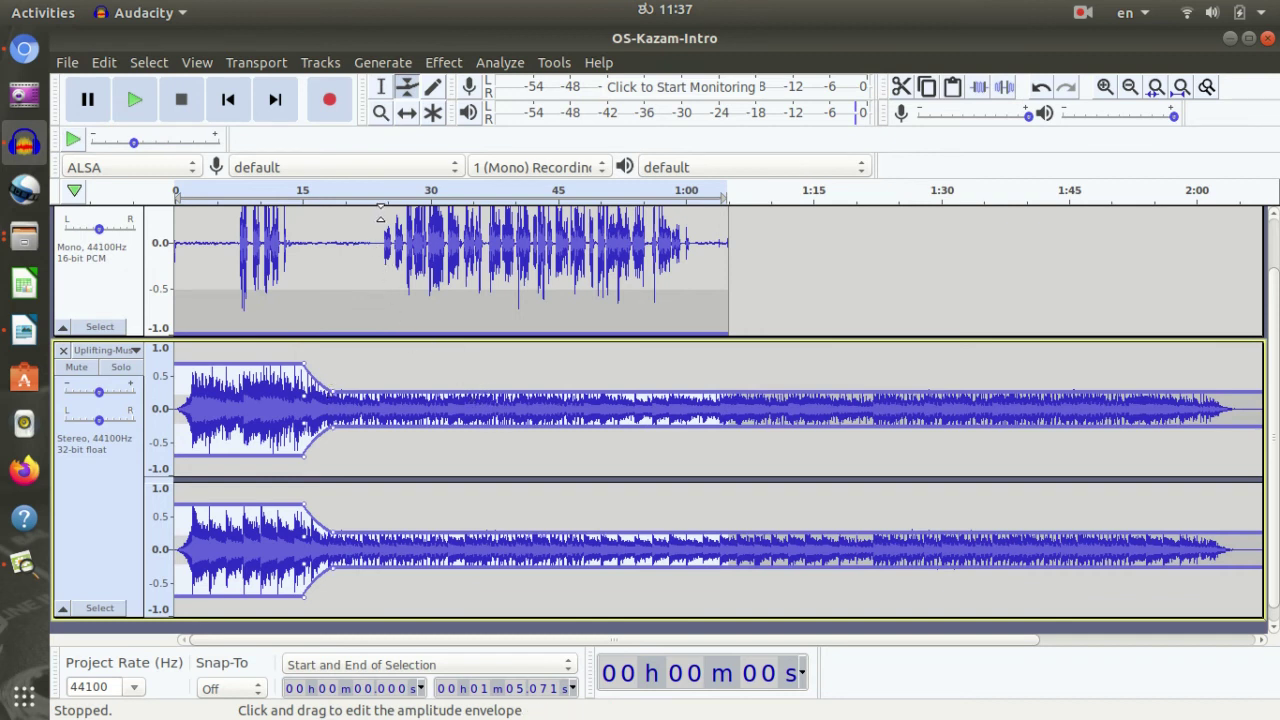
pyautogui.click(381, 88)
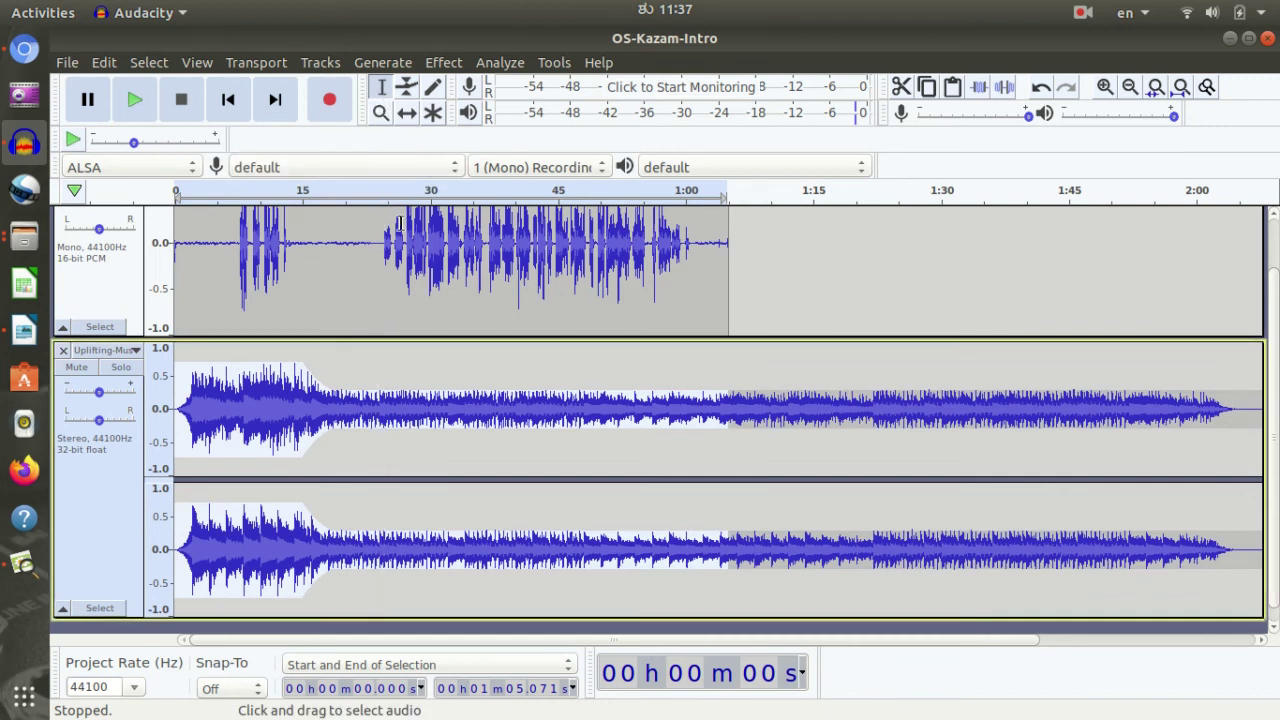
# Play the narration and background music together from about 24 s, just before the second speech section, and stop playback
pyautogui.press('space')
pyautogui.scroll(1, 400, 280)
pyautogui.click(377, 320)
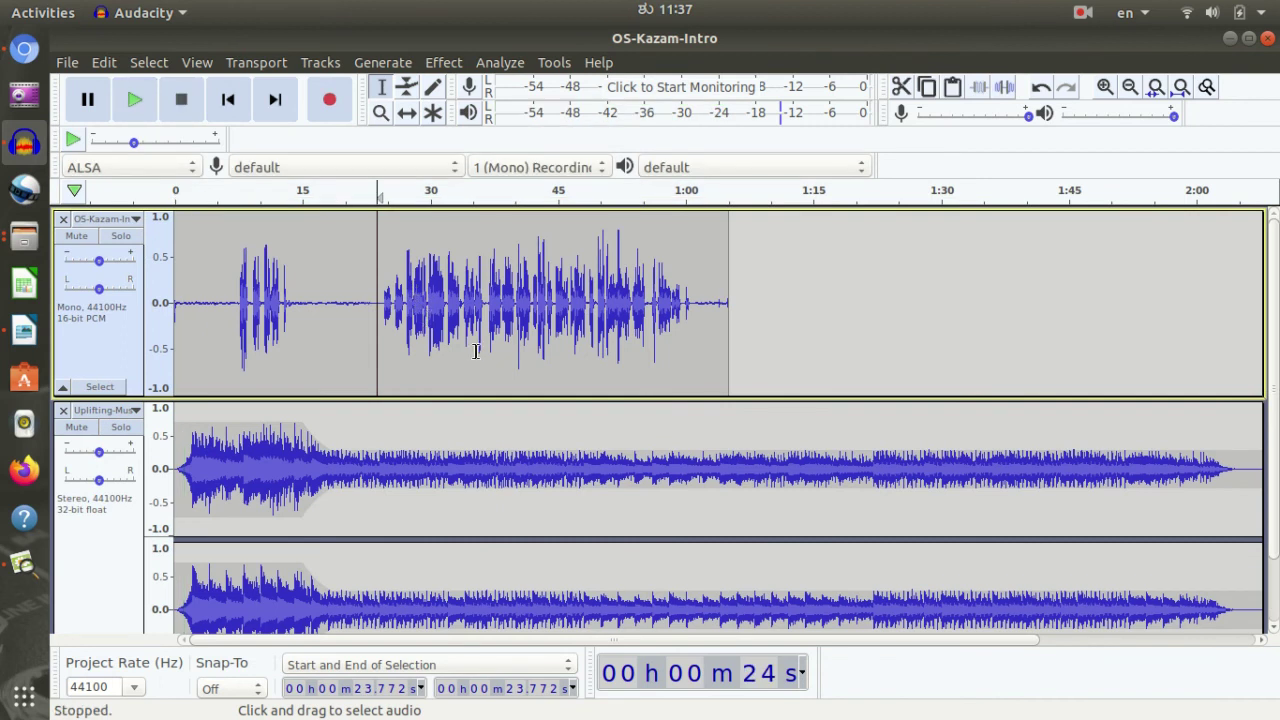
pyautogui.press('space')
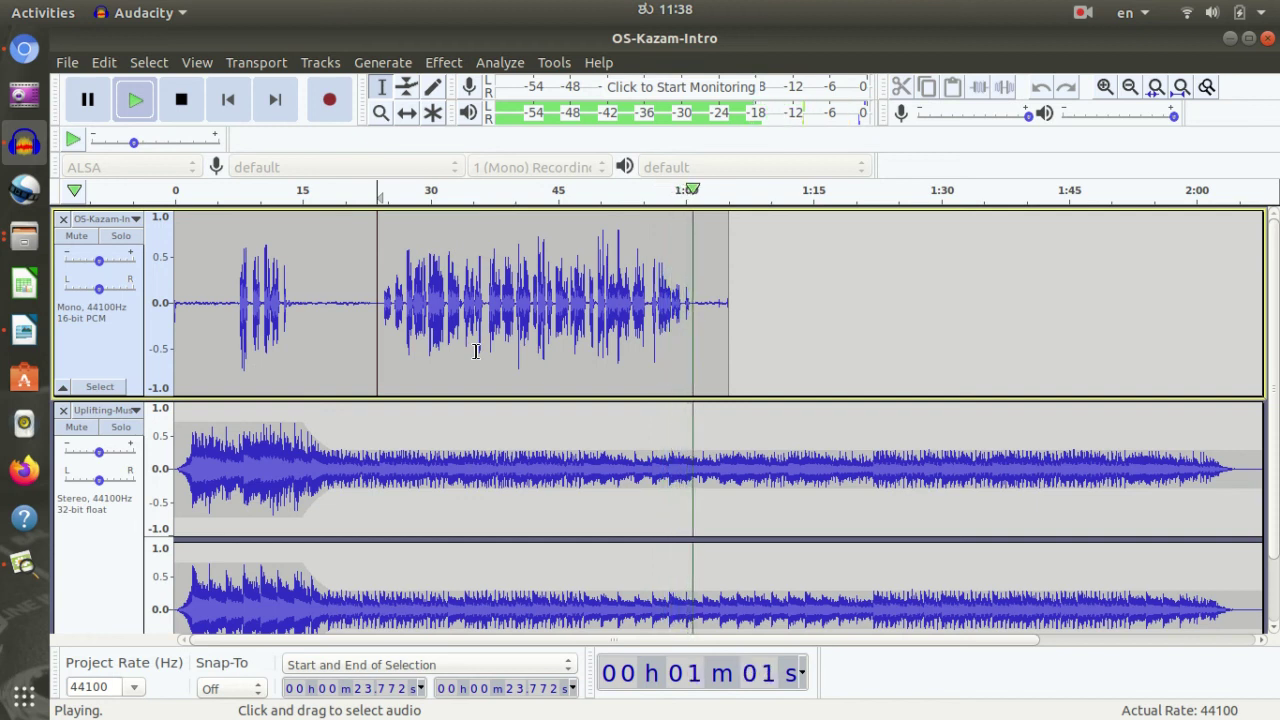
pyautogui.press('space')
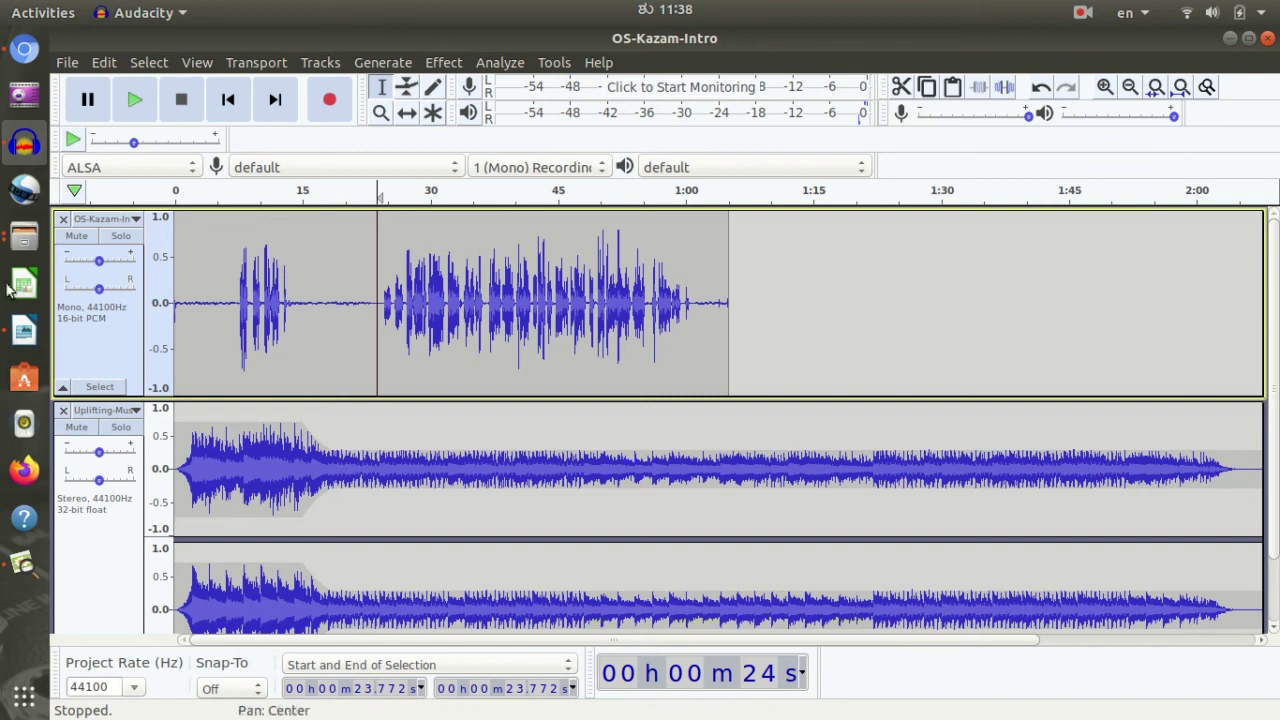
# View the available audio export formats without exporting the mix
pyautogui.click(67, 62)
pyautogui.moveTo(173, 197)
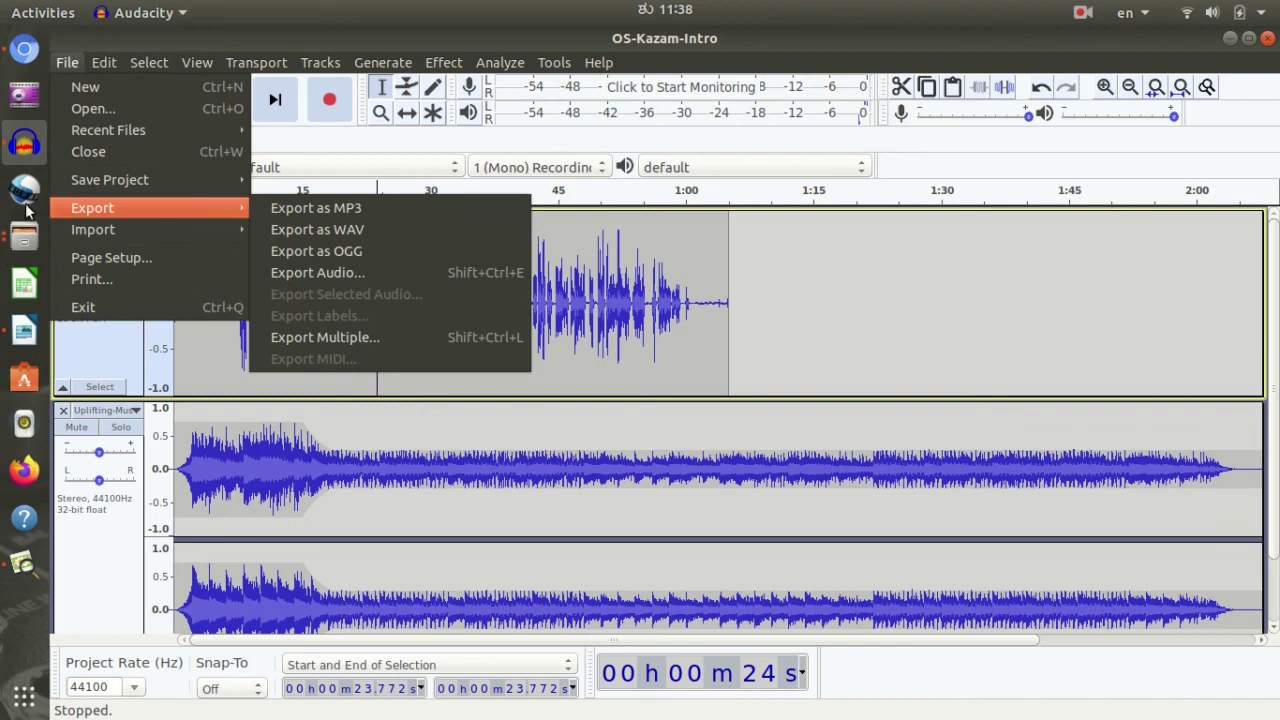
pyautogui.press('Escape')
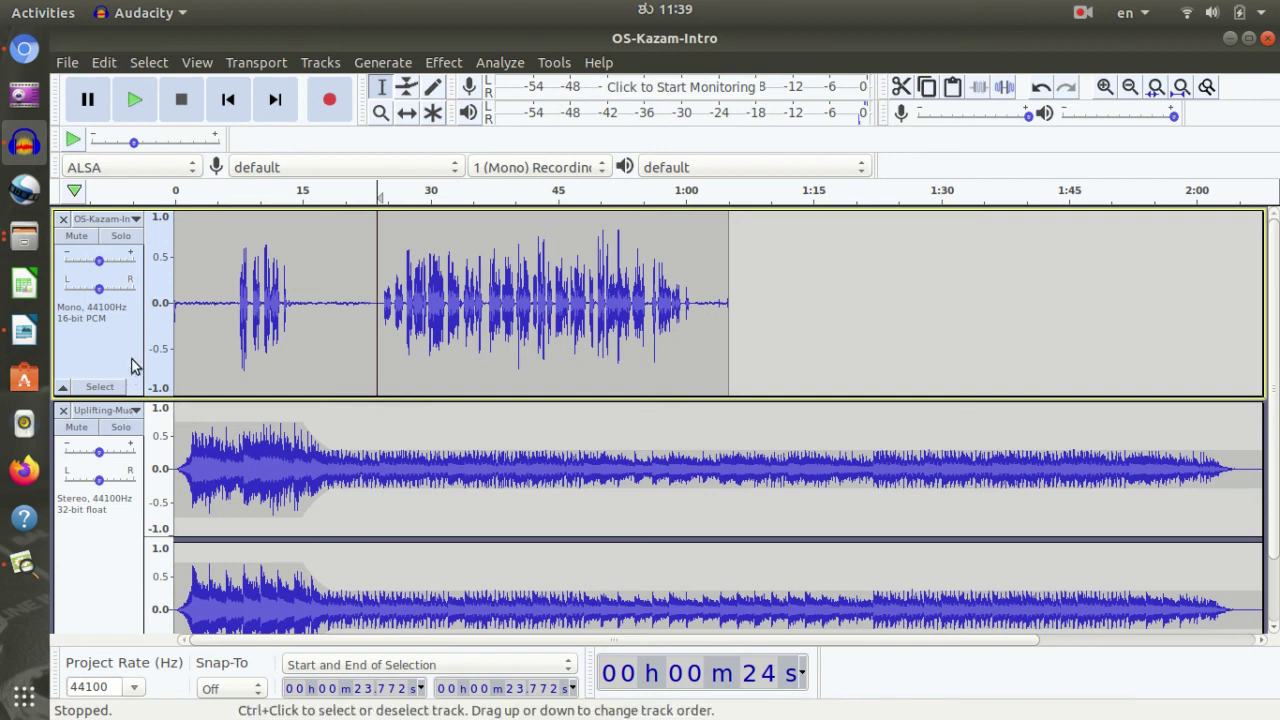
pyautogui.click(22, 238)
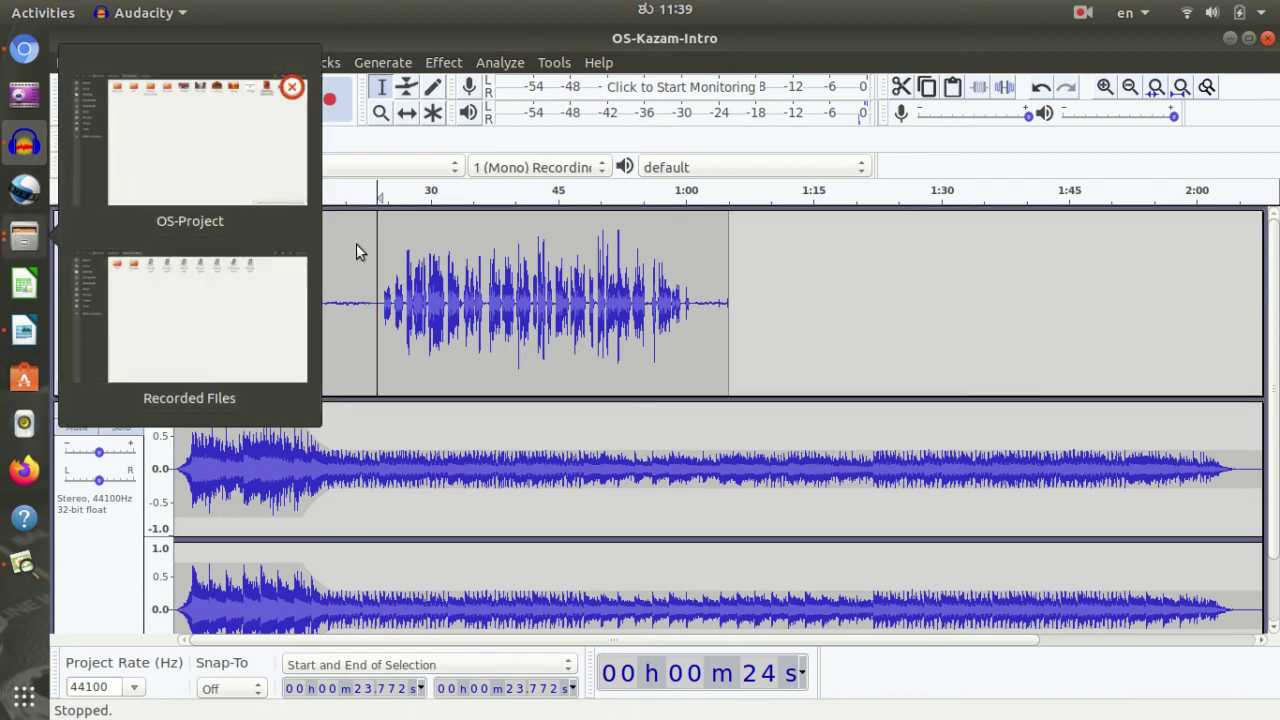
pyautogui.click(789, 345)
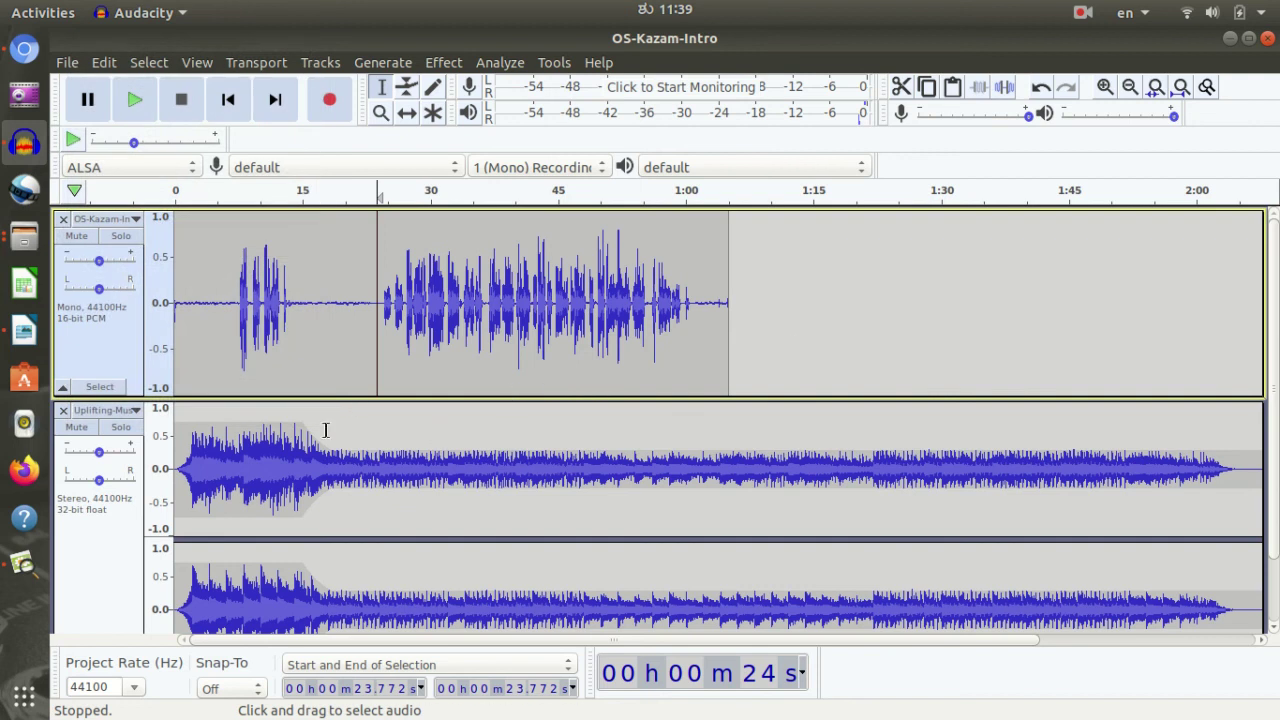
pyautogui.click(23, 238)
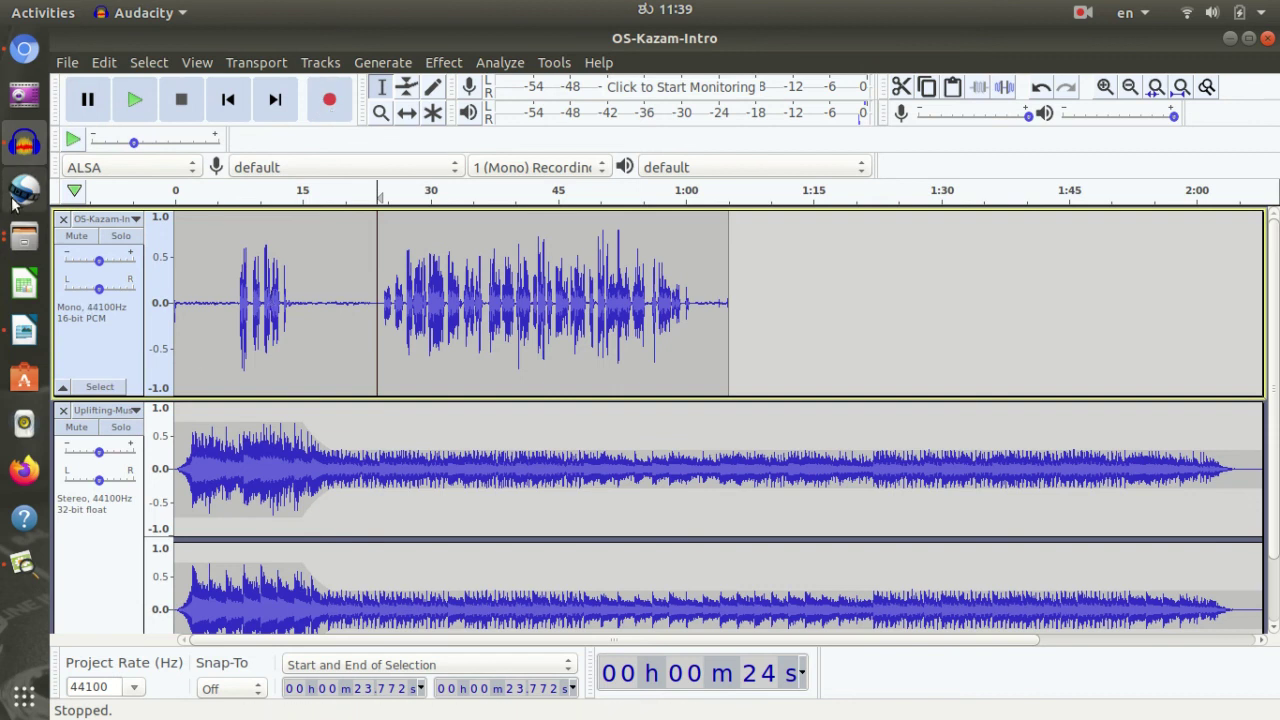
pyautogui.click(22, 243)
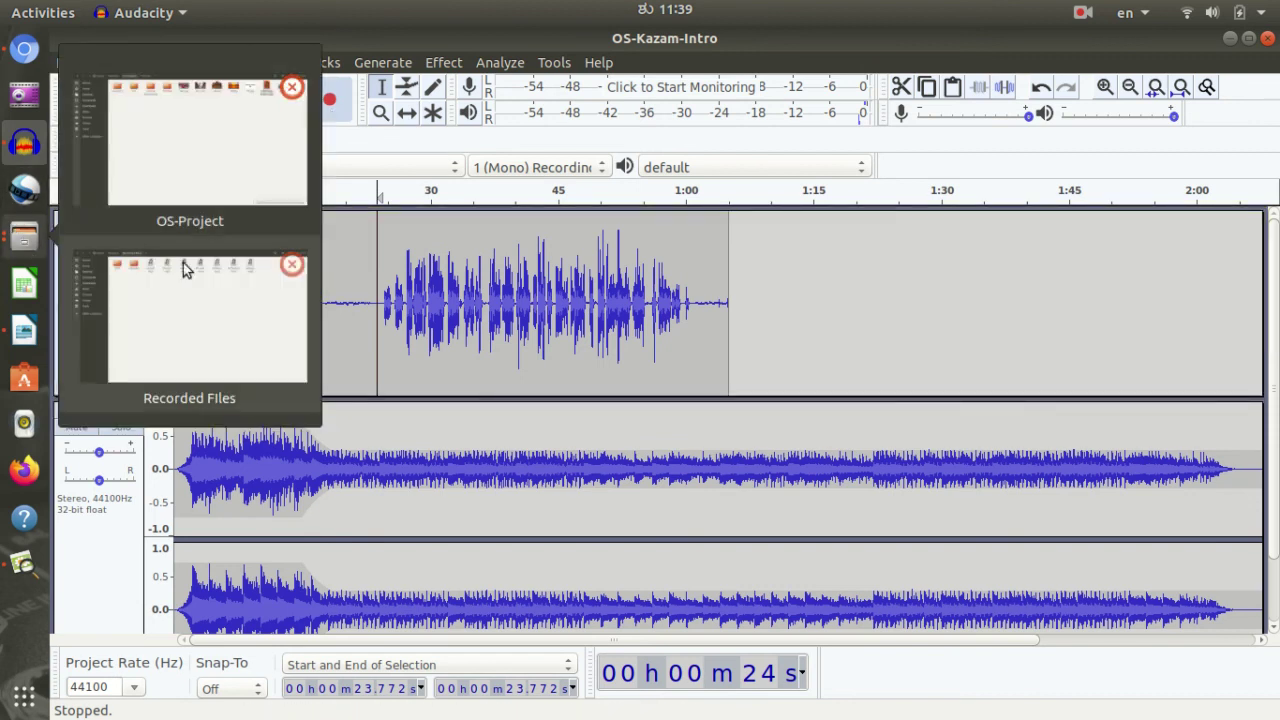
pyautogui.click(198, 157)
pyautogui.click(423, 400)
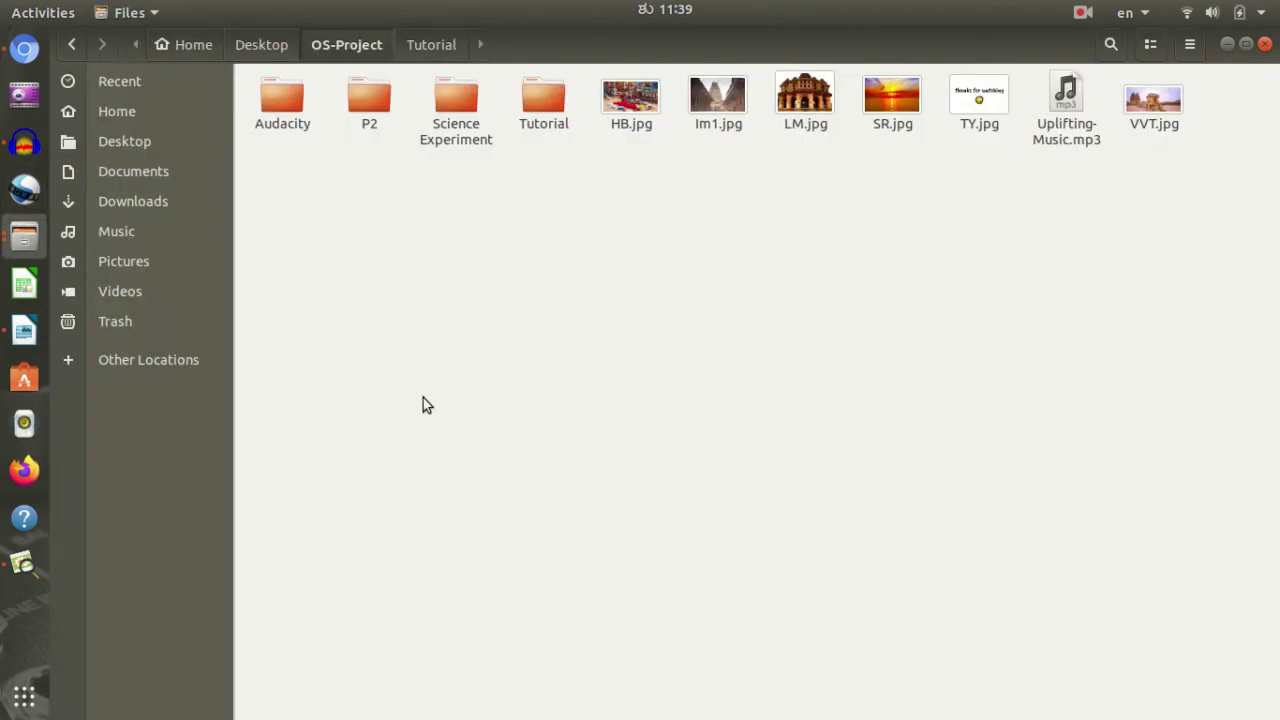
pyautogui.hotkey('alt', 'Up')
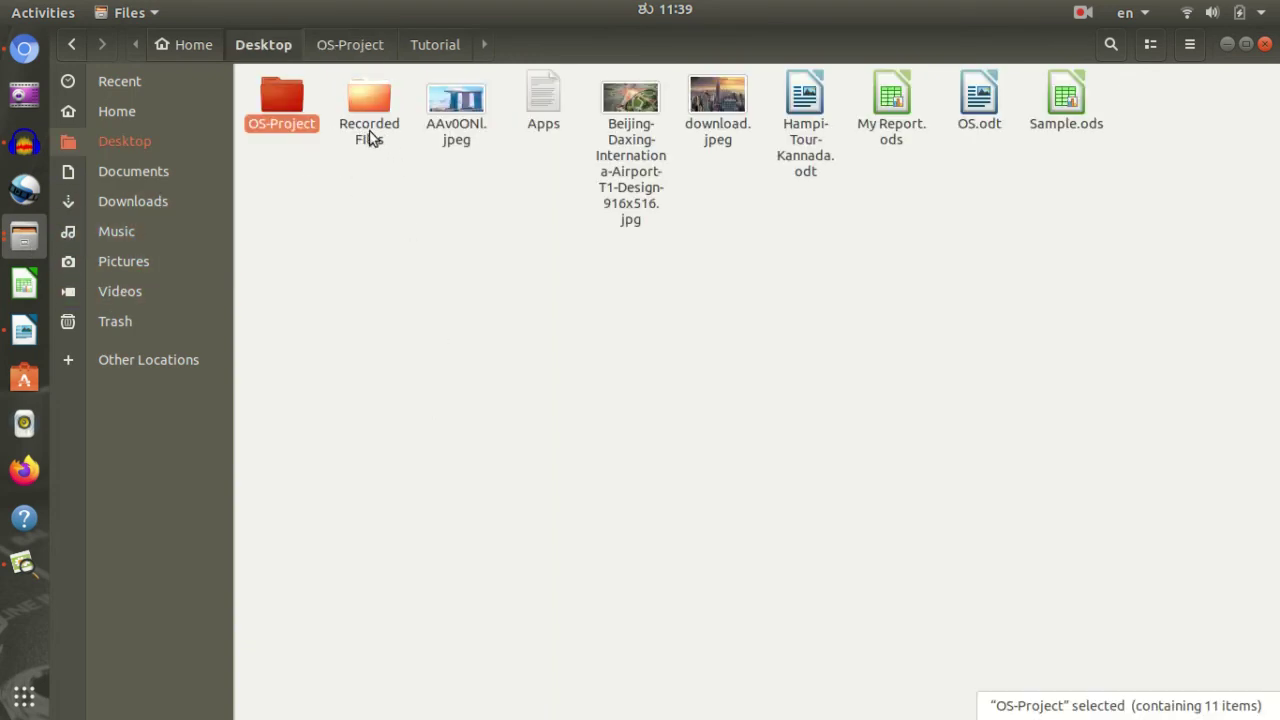
pyautogui.doubleClick(286, 110)
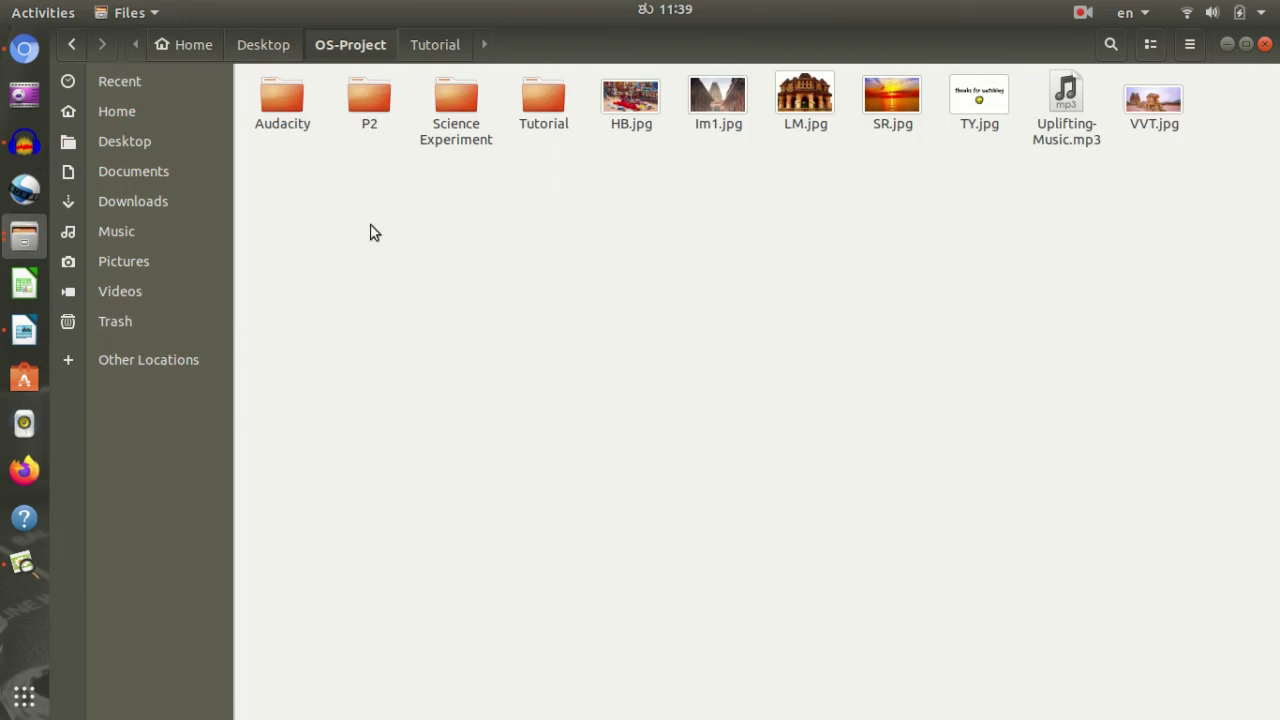
pyautogui.doubleClick(463, 116)
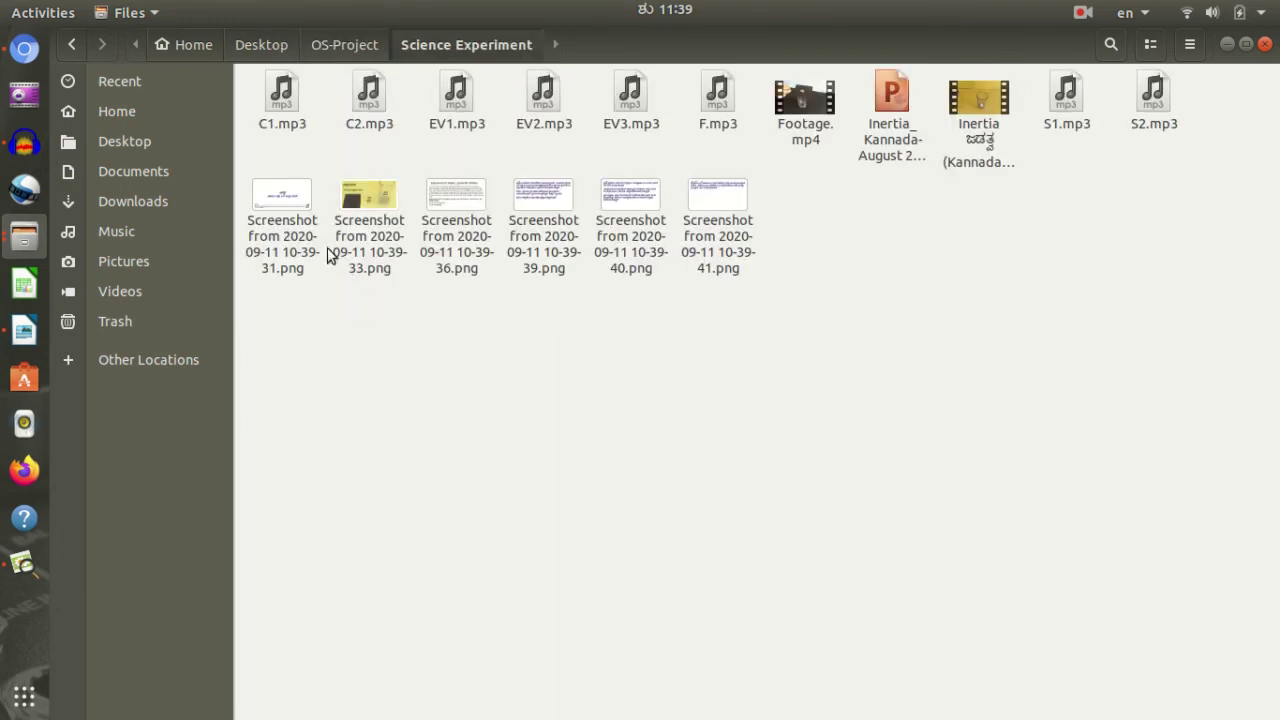
pyautogui.click(321, 210)
pyautogui.doubleClick(291, 223)
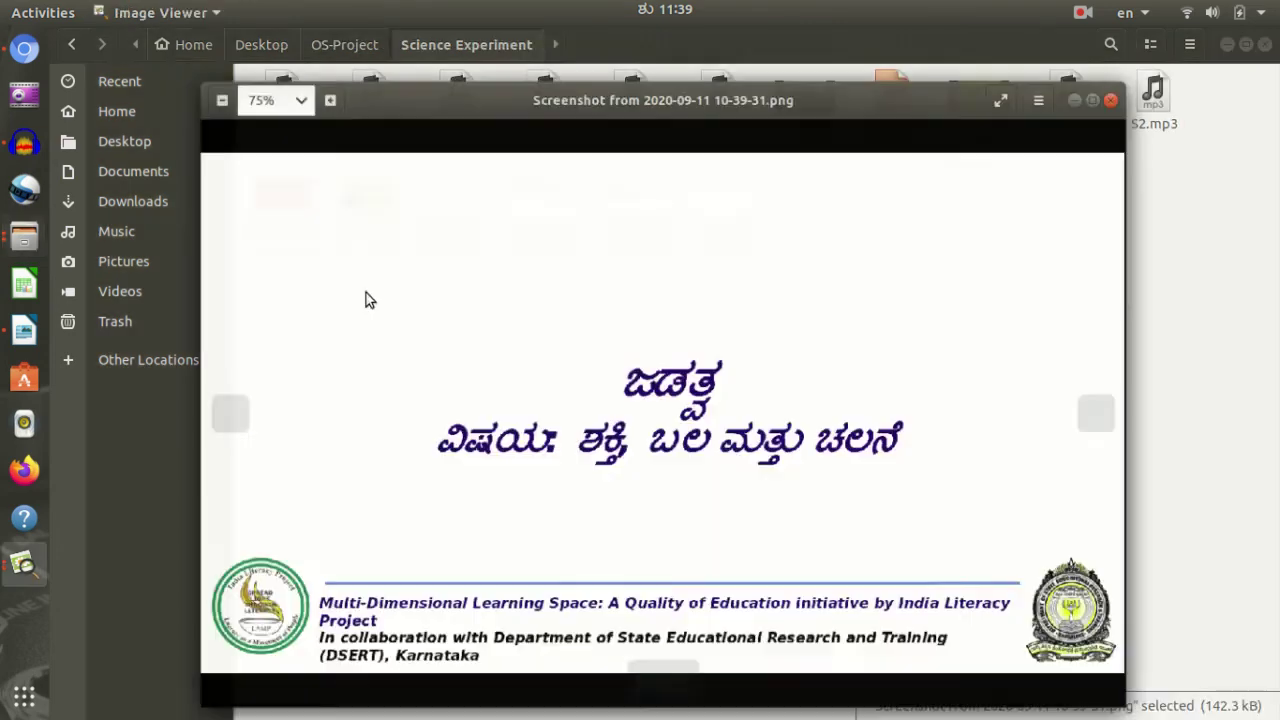
pyautogui.press('Right')
pyautogui.press('Right')
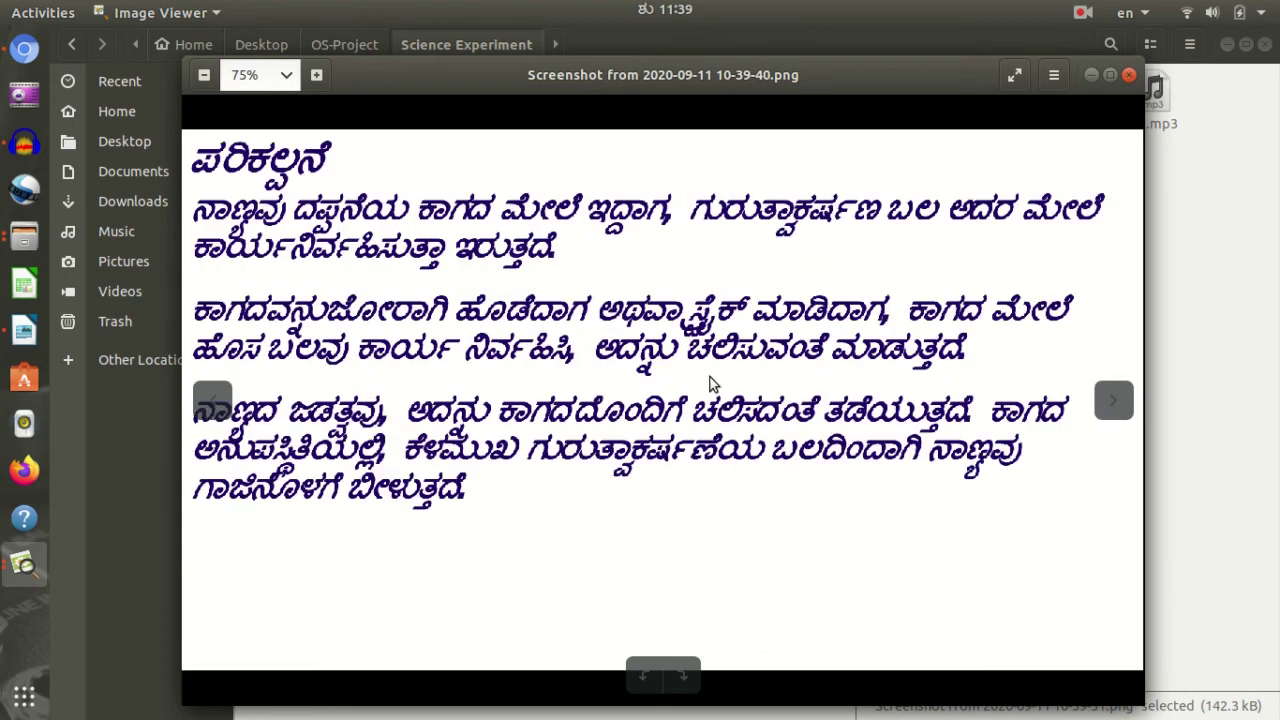
pyautogui.click(1129, 76)
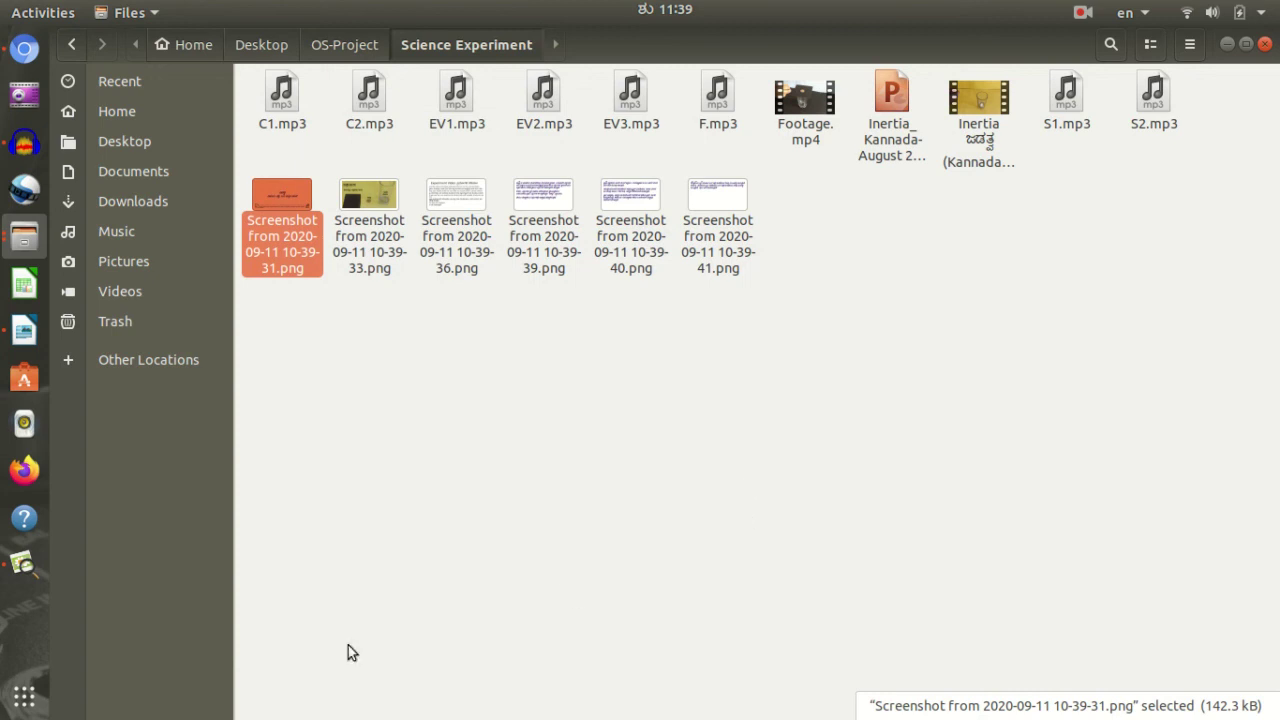
# Return to Audacity and view the list of available effects without applying any
pyautogui.click(24, 143)
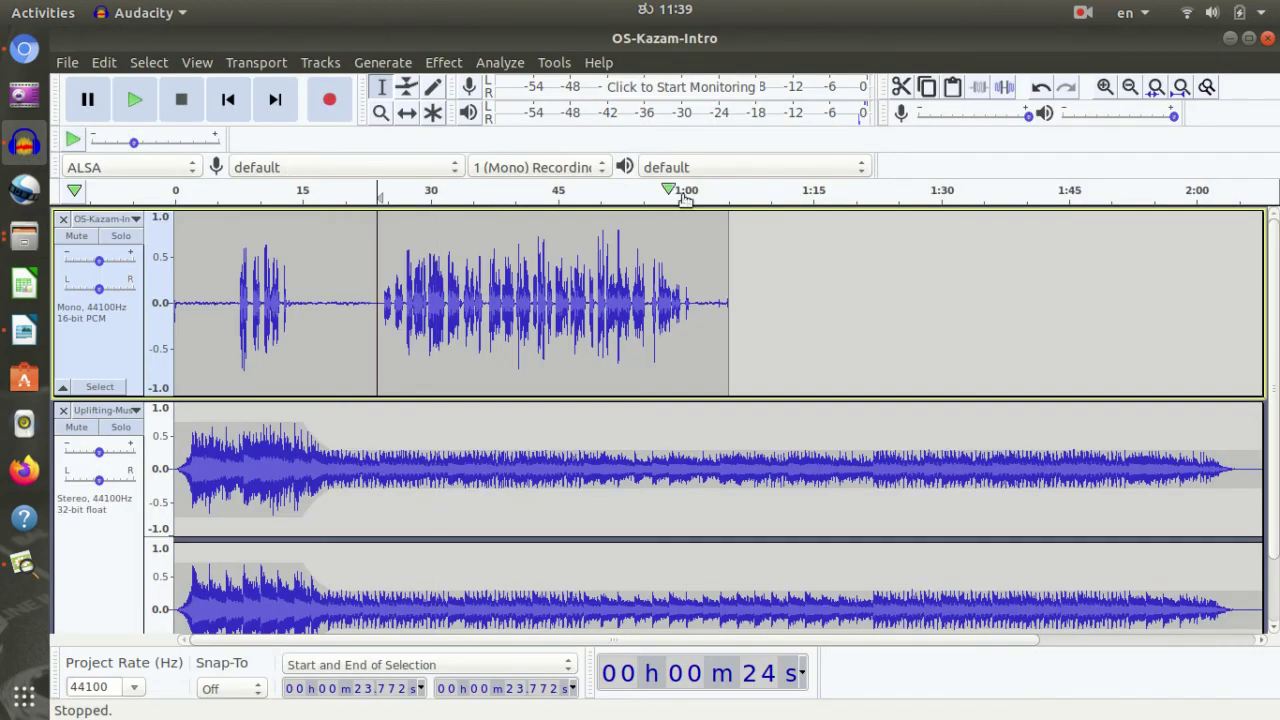
pyautogui.click(486, 60)
pyautogui.moveTo(440, 62)
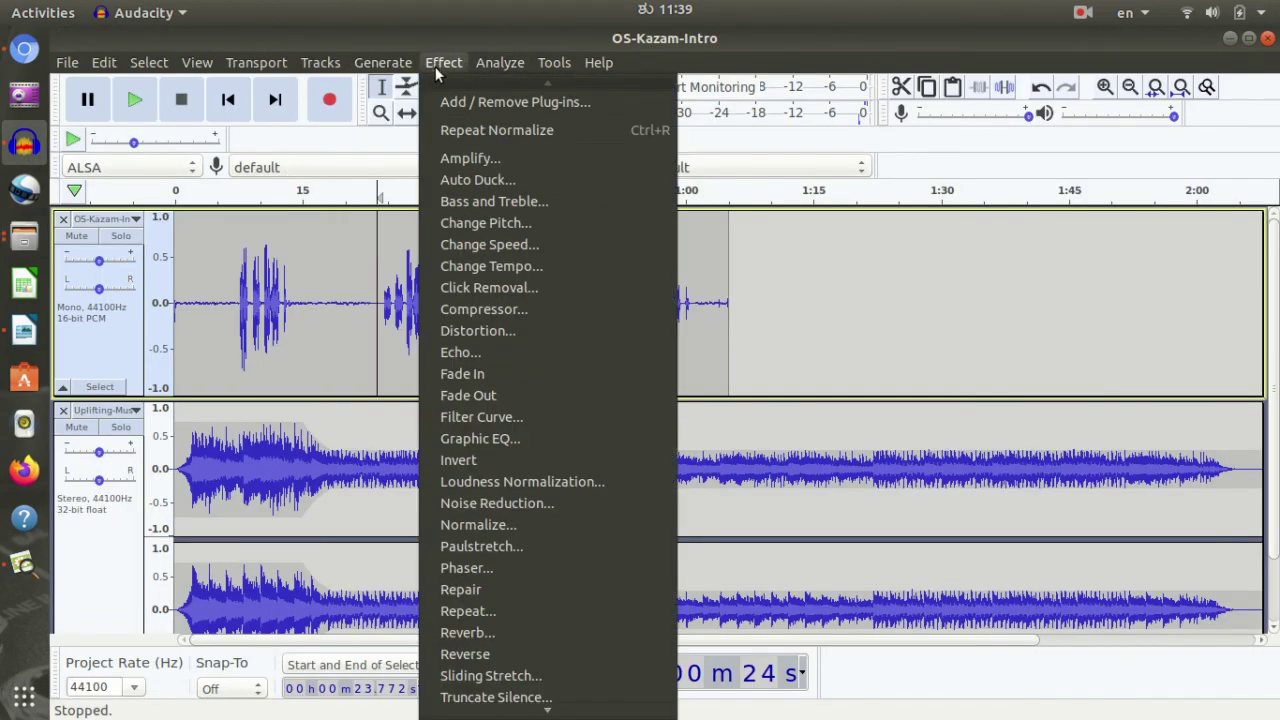
pyautogui.click(911, 338)
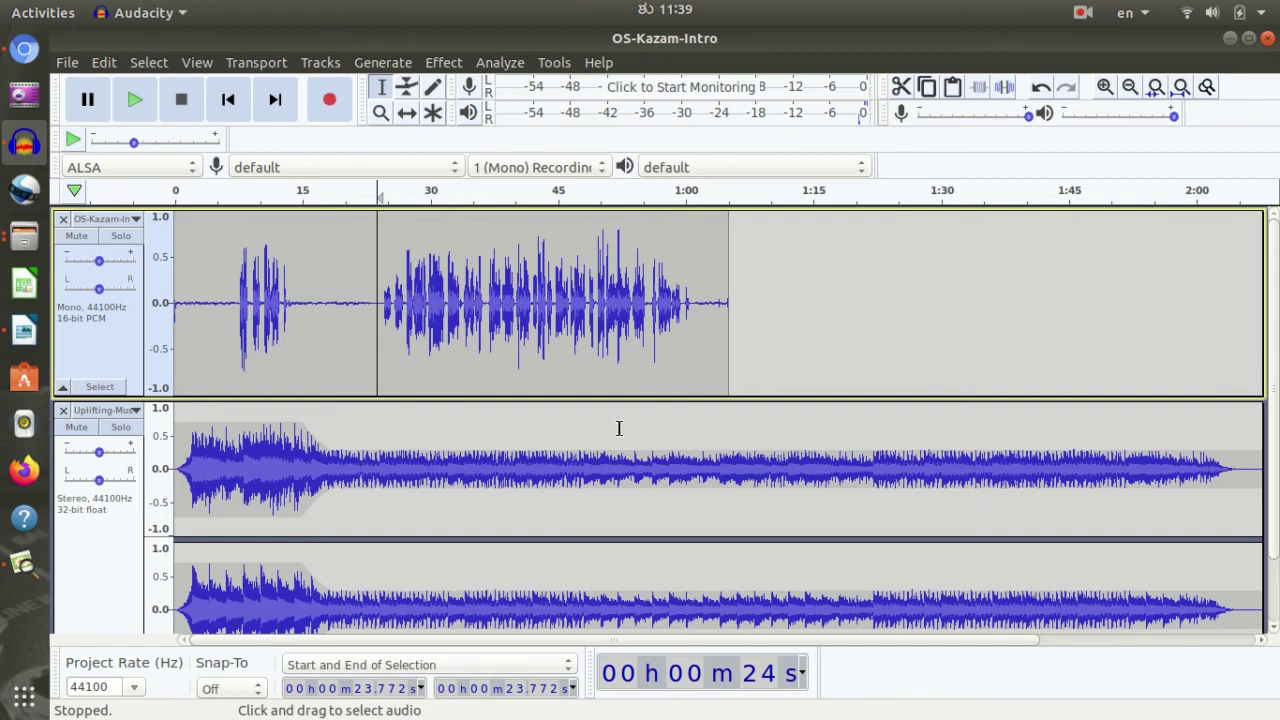